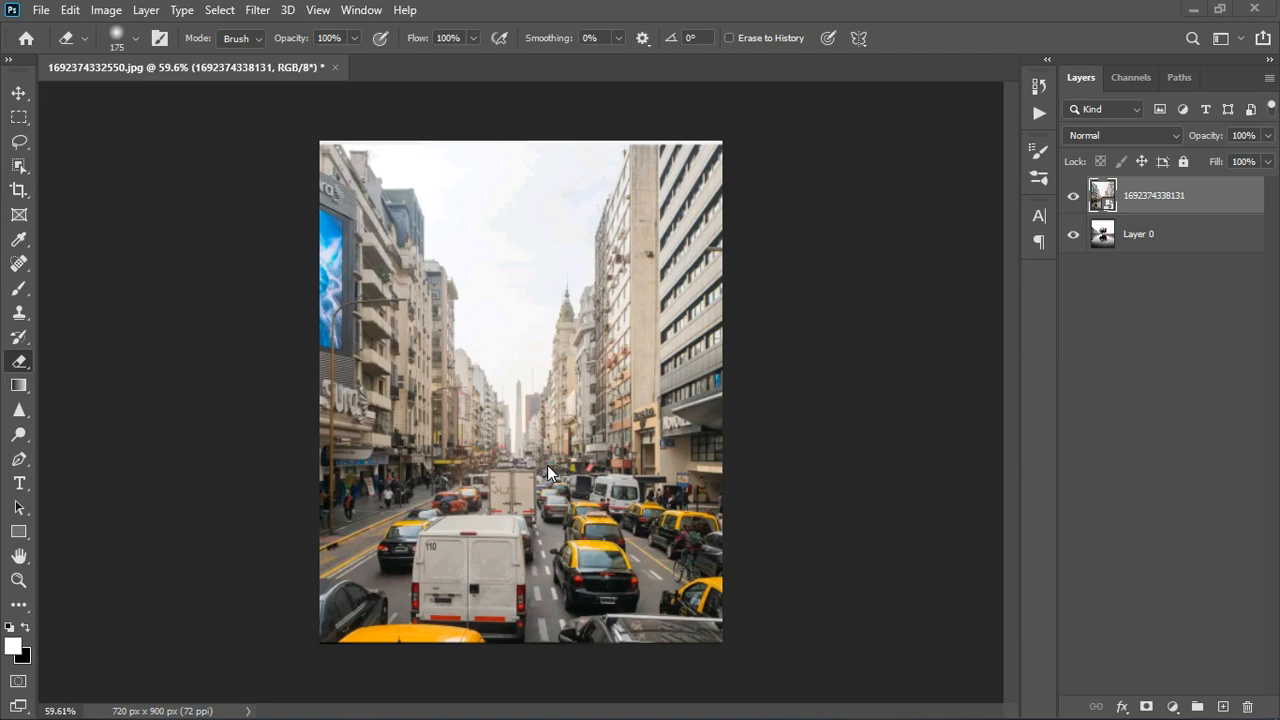
# Step: Compare the street photo with the photographer image beneath it by hiding and showing the street layer
pyautogui.scroll(-3, 515, 405)
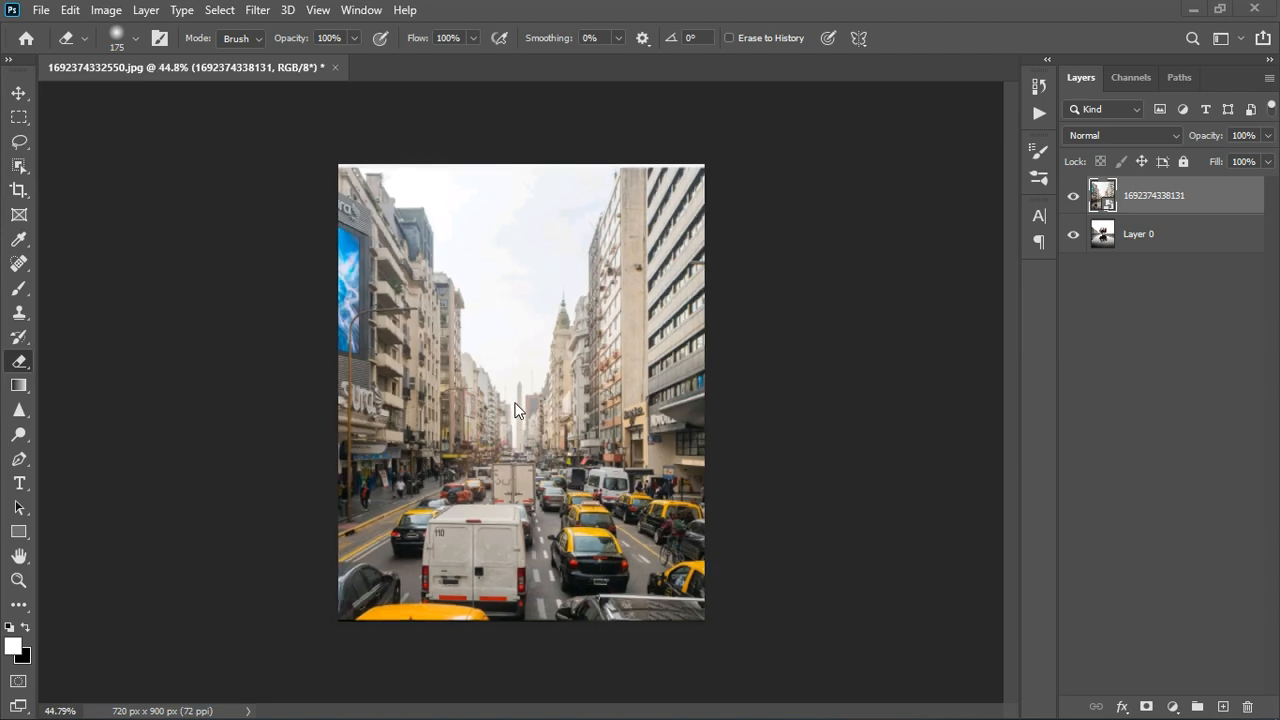
pyautogui.scroll(4, 515, 405)
pyautogui.scroll(1, 516, 409)
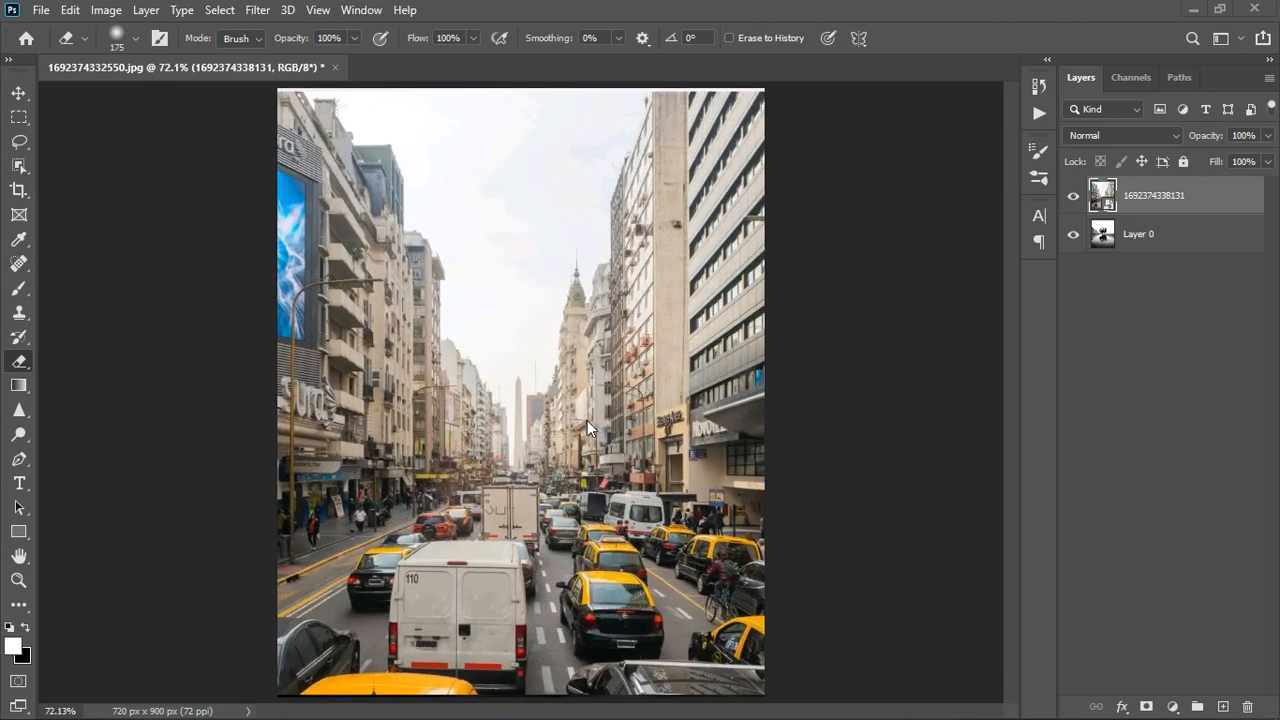
pyautogui.click(1074, 198)
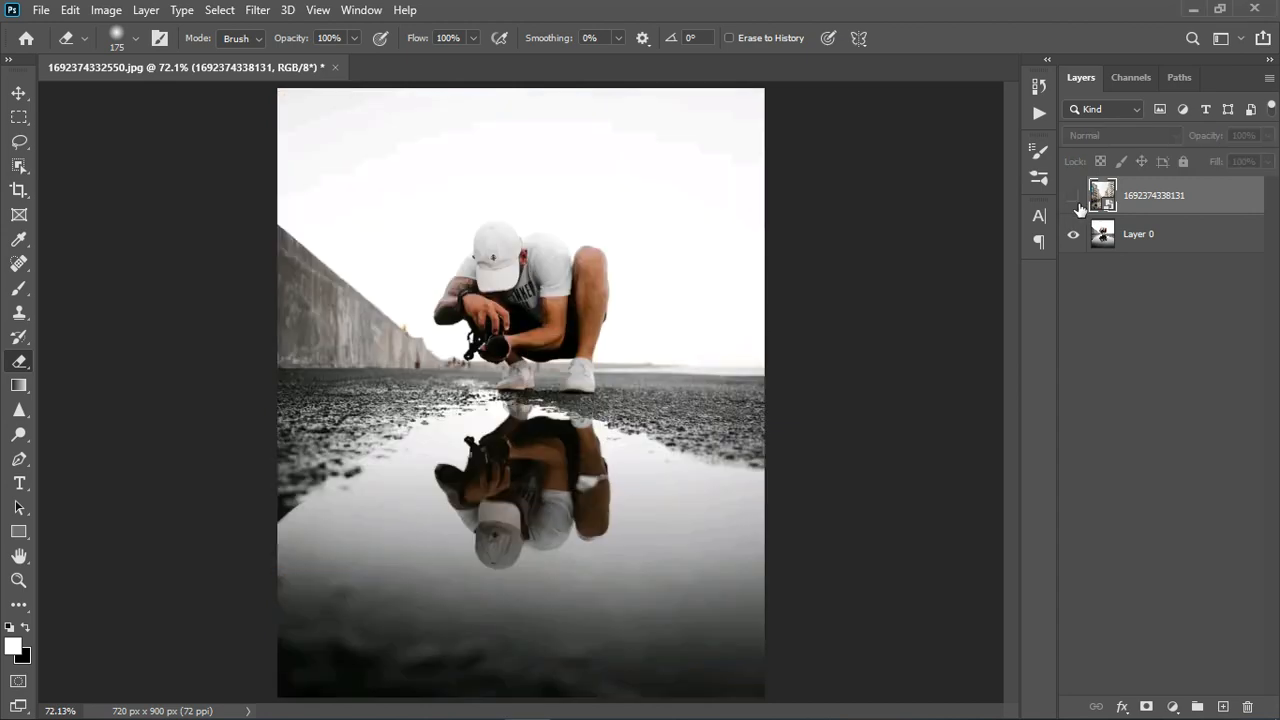
pyautogui.click(1076, 200)
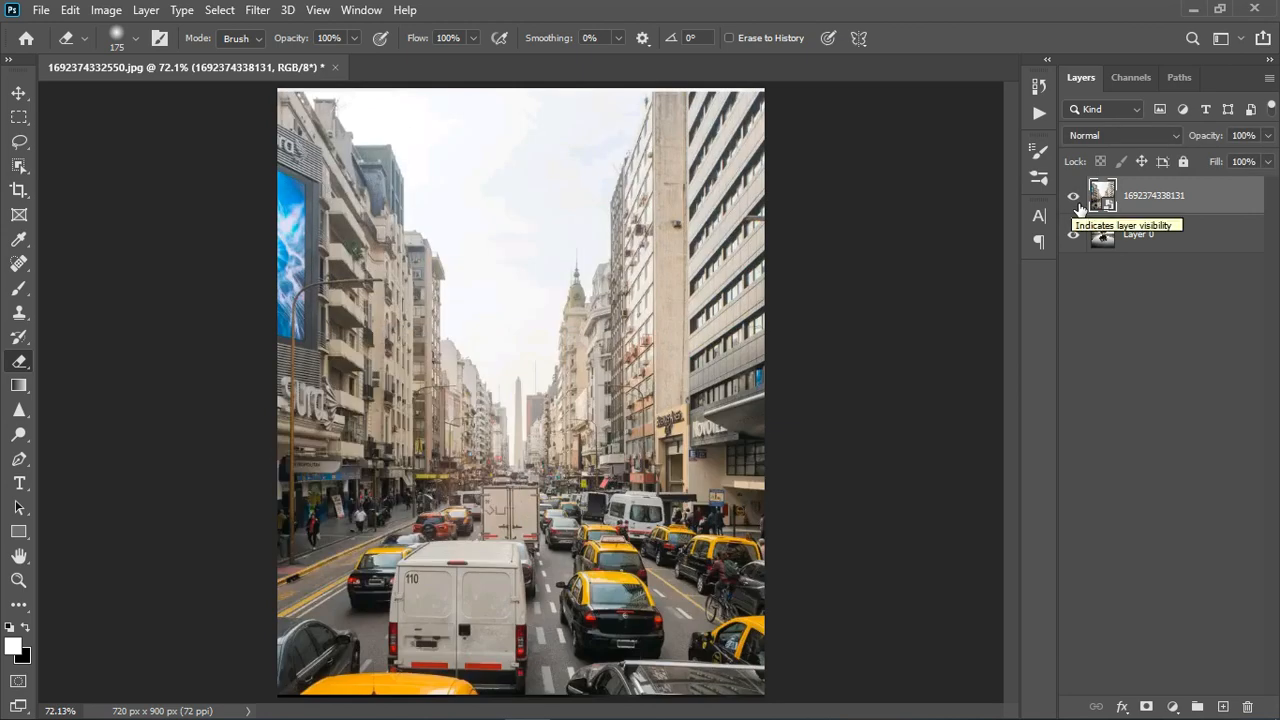
pyautogui.click(1077, 203)
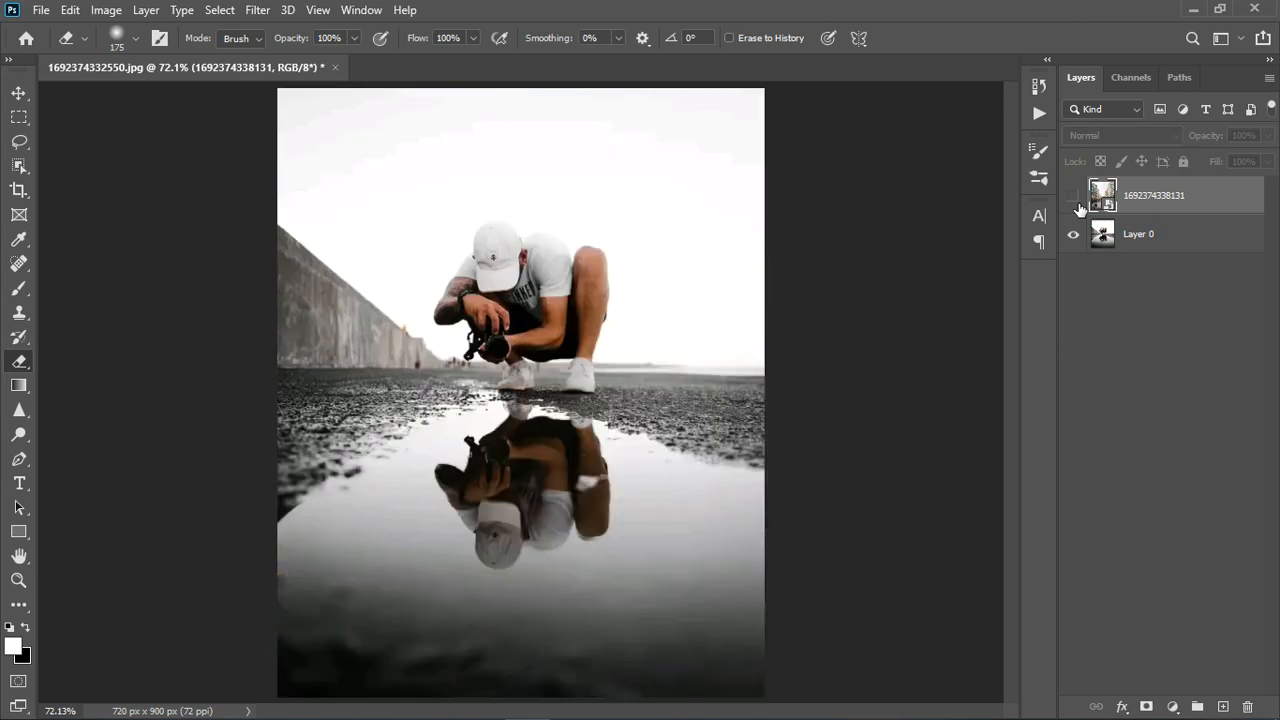
pyautogui.click(1074, 198)
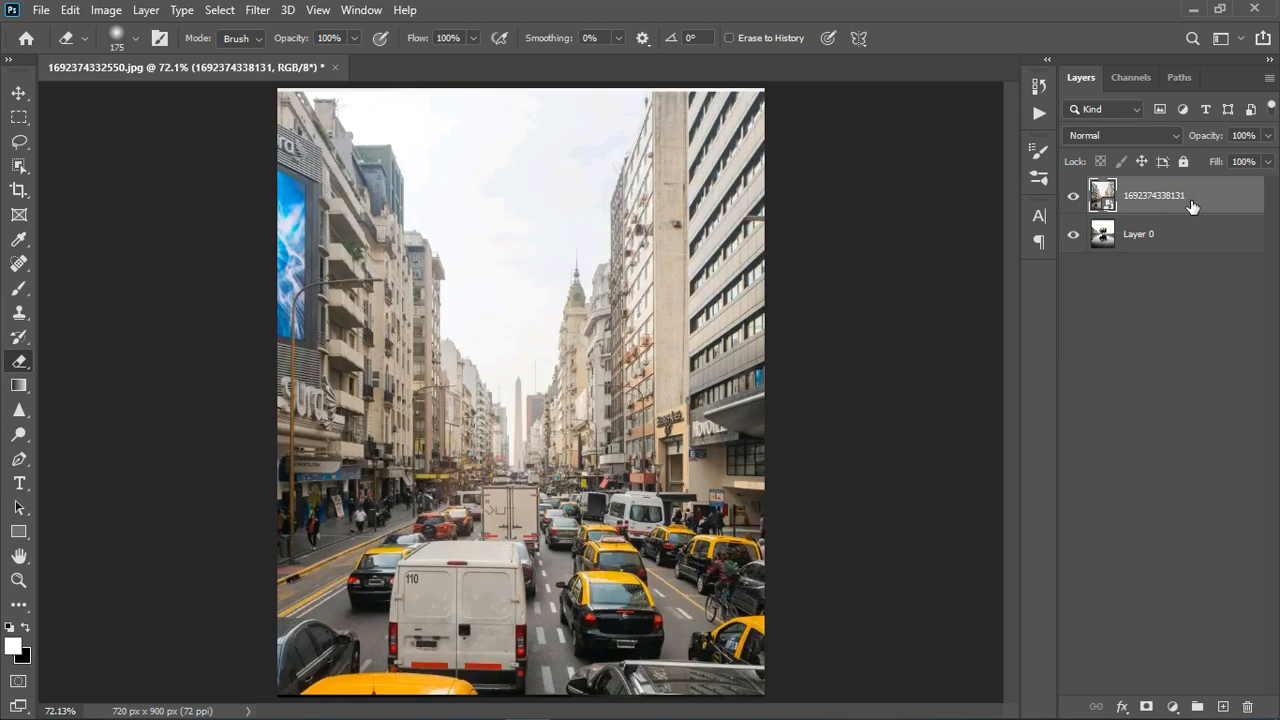
pyautogui.hotkey('ctrl', 'j')
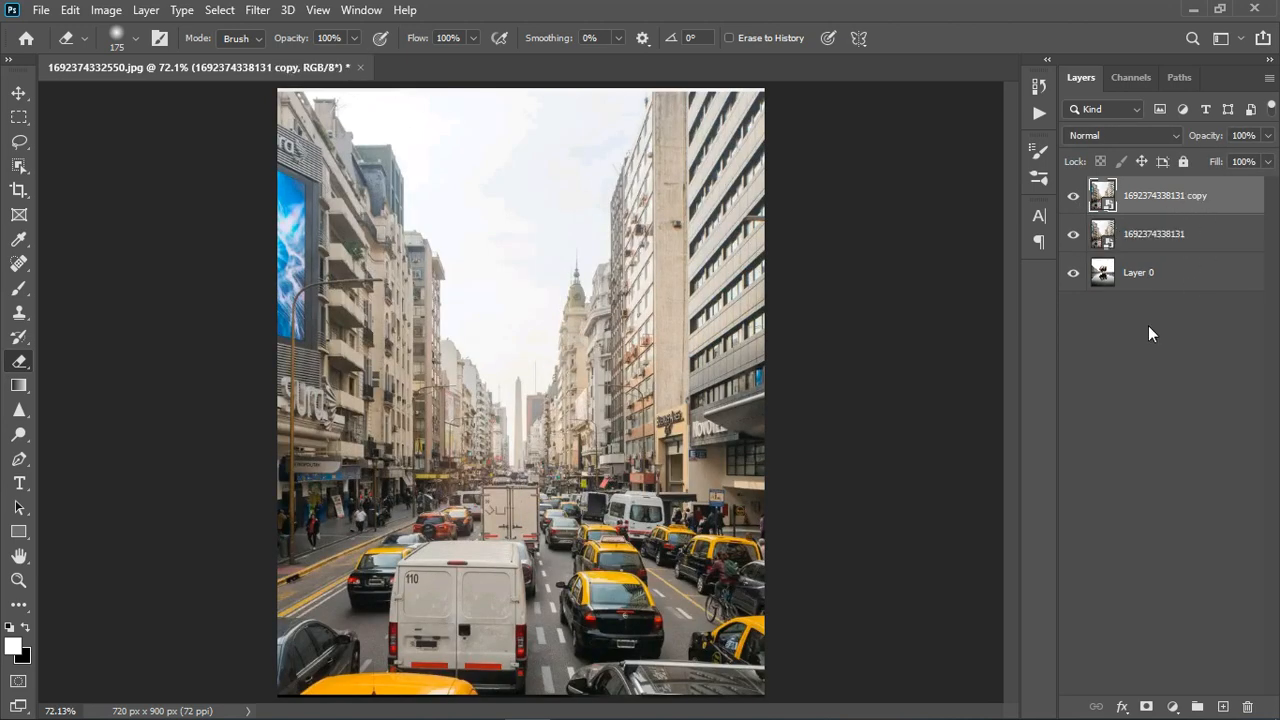
pyautogui.click(1073, 196)
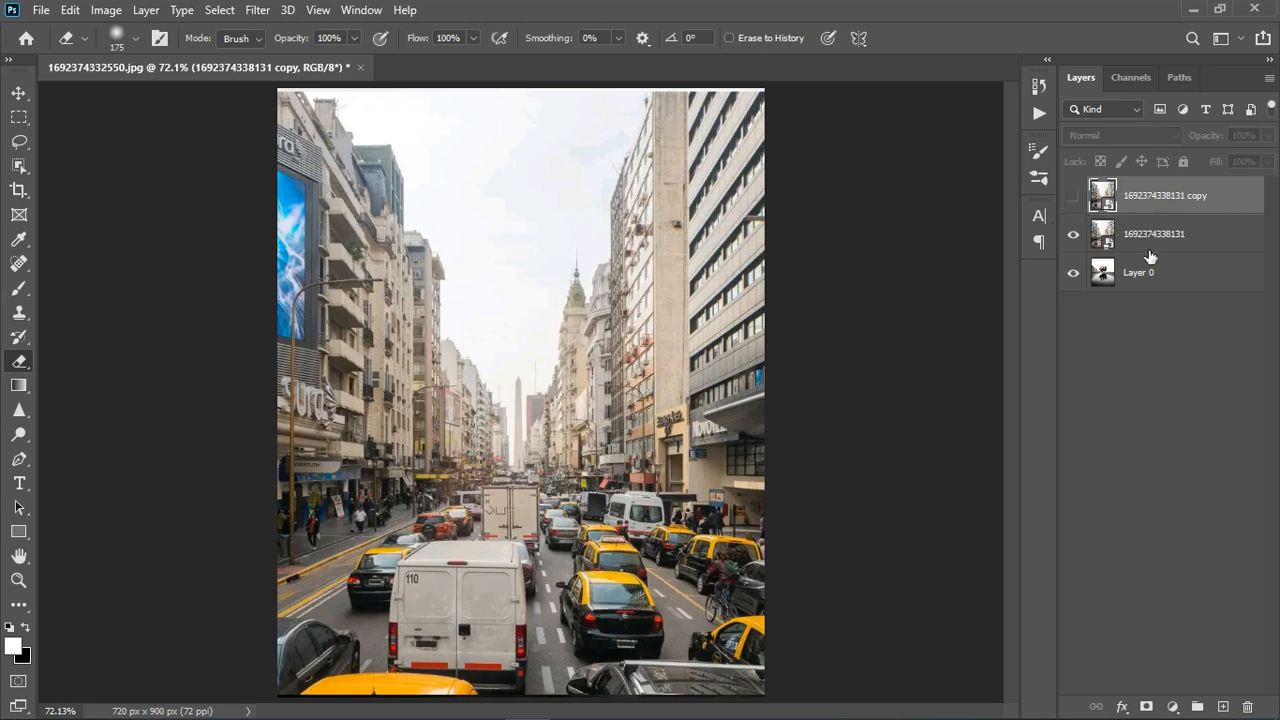
pyautogui.press('Delete')
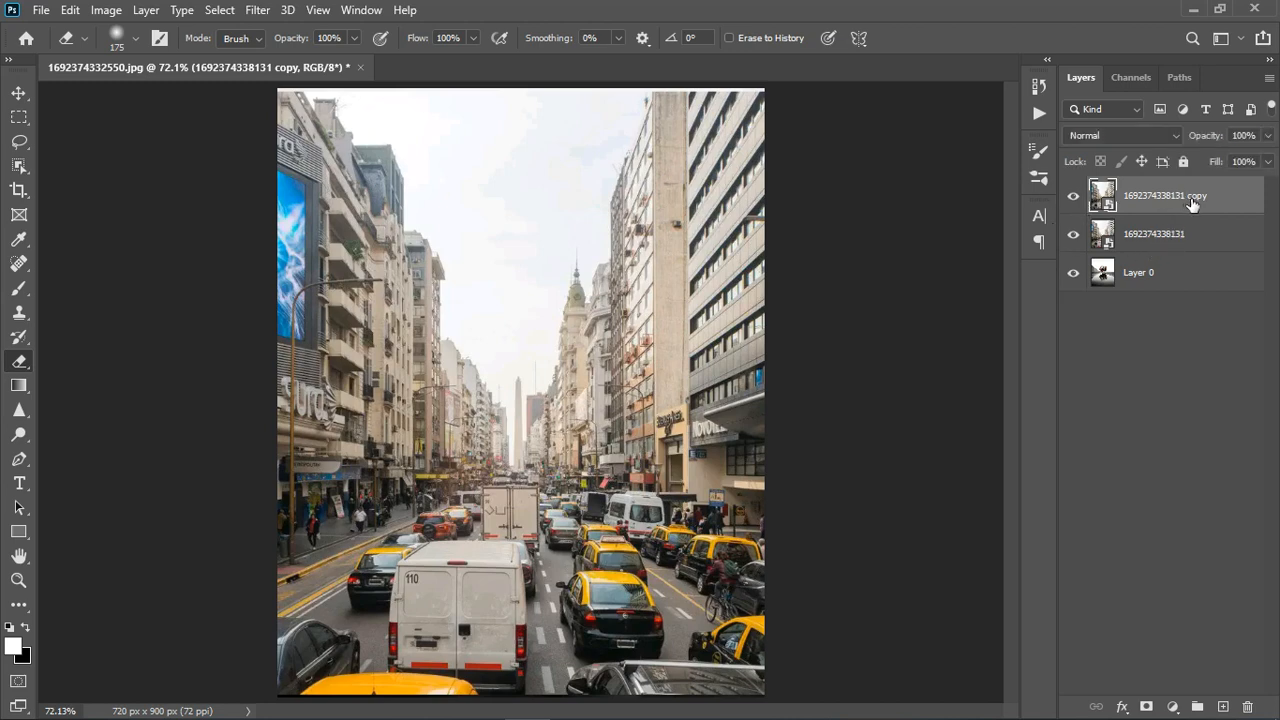
# Step: Reduce the street layer's opacity to 52% and move it up so the traffic overlaps the puddle reflection
pyautogui.click(1266, 135)
pyautogui.click(1225, 157)
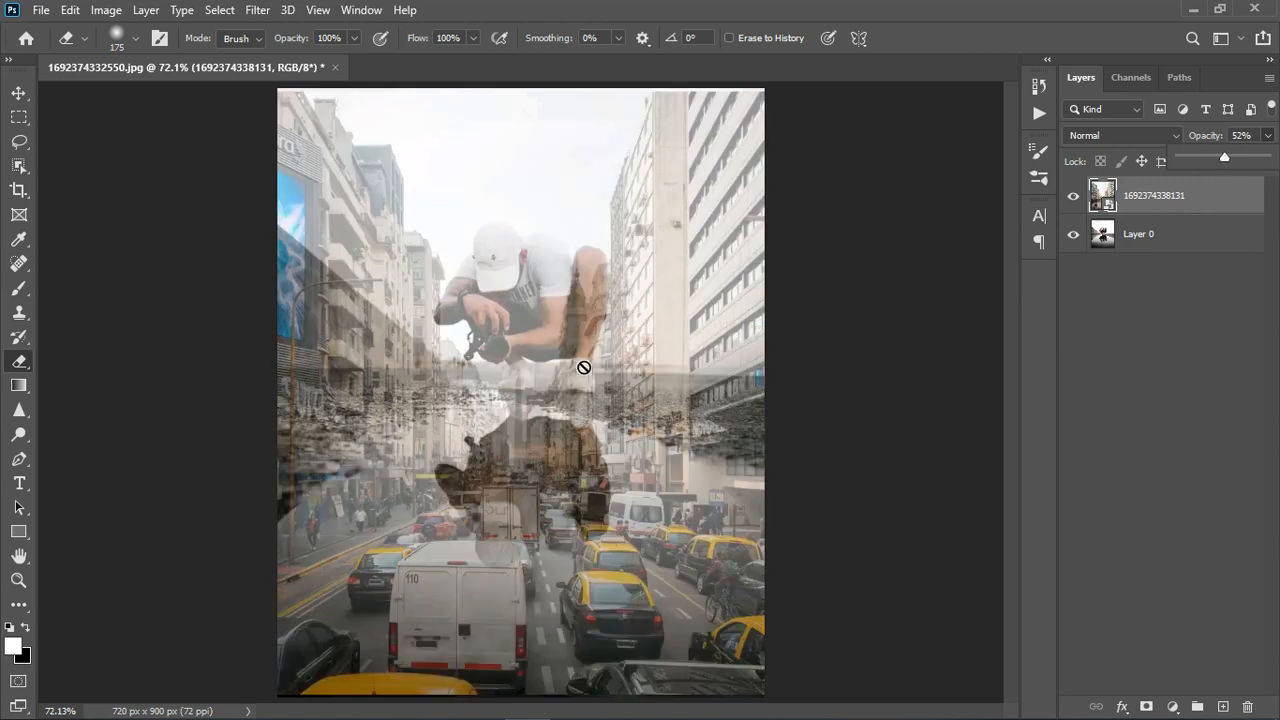
pyautogui.click(18, 92)
pyautogui.moveTo(563, 482); pyautogui.dragTo(554, 432)
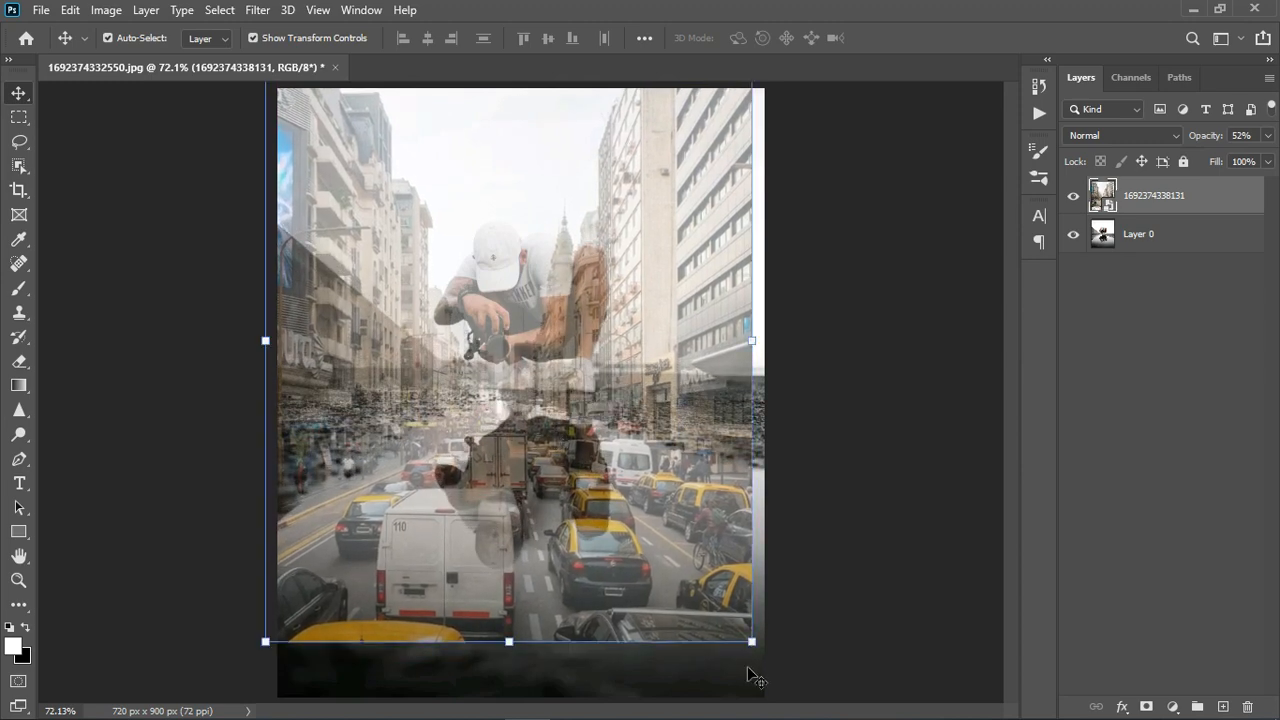
# Step: Enlarge the street layer with Free Transform until it covers the whole canvas, aligning the road with the puddle
pyautogui.hotkey('ctrl', '0')
pyautogui.moveTo(716, 604); pyautogui.dragTo(764, 637)
pyautogui.hotkey('ctrl', '0')
pyautogui.moveTo(548, 472); pyautogui.dragTo(527, 522)
pyautogui.scroll(4, 535, 418)
pyautogui.scroll(-2, 551, 494)
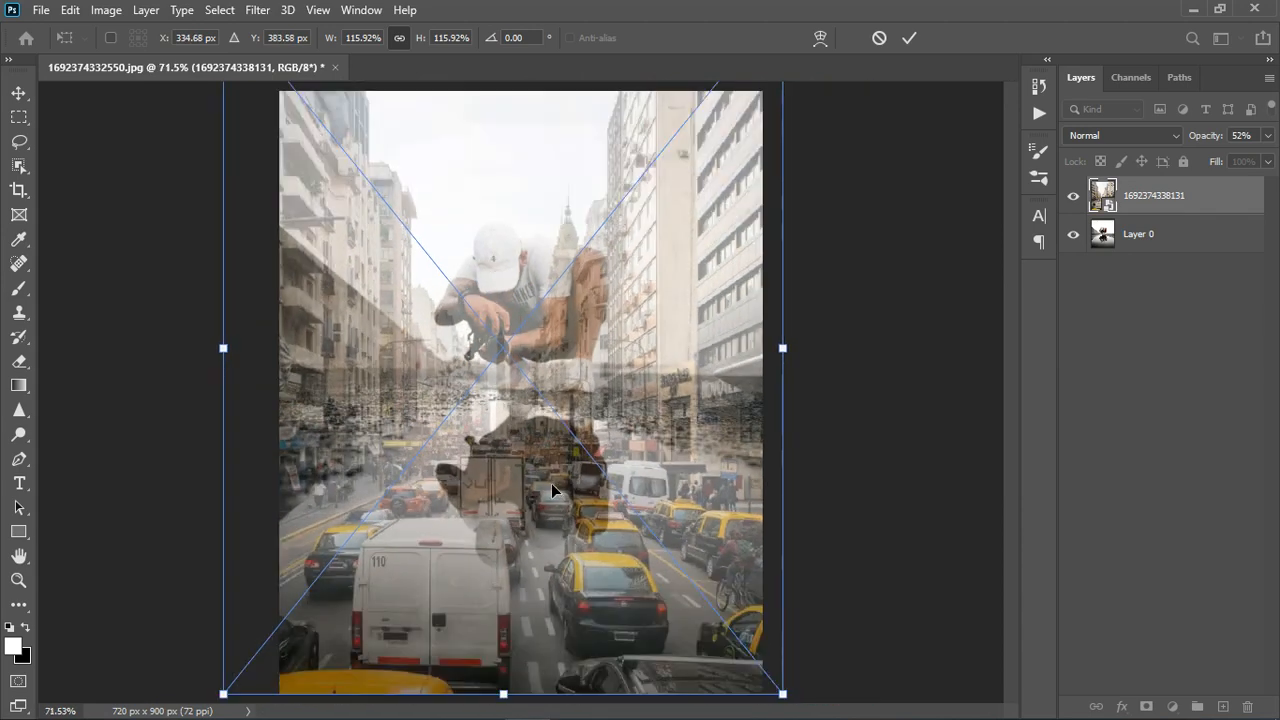
pyautogui.moveTo(236, 690); pyautogui.dragTo(238, 686)
pyautogui.moveTo(454, 617); pyautogui.dragTo(451, 612)
pyautogui.hotkey('ctrl', '0')
pyautogui.press('Return')
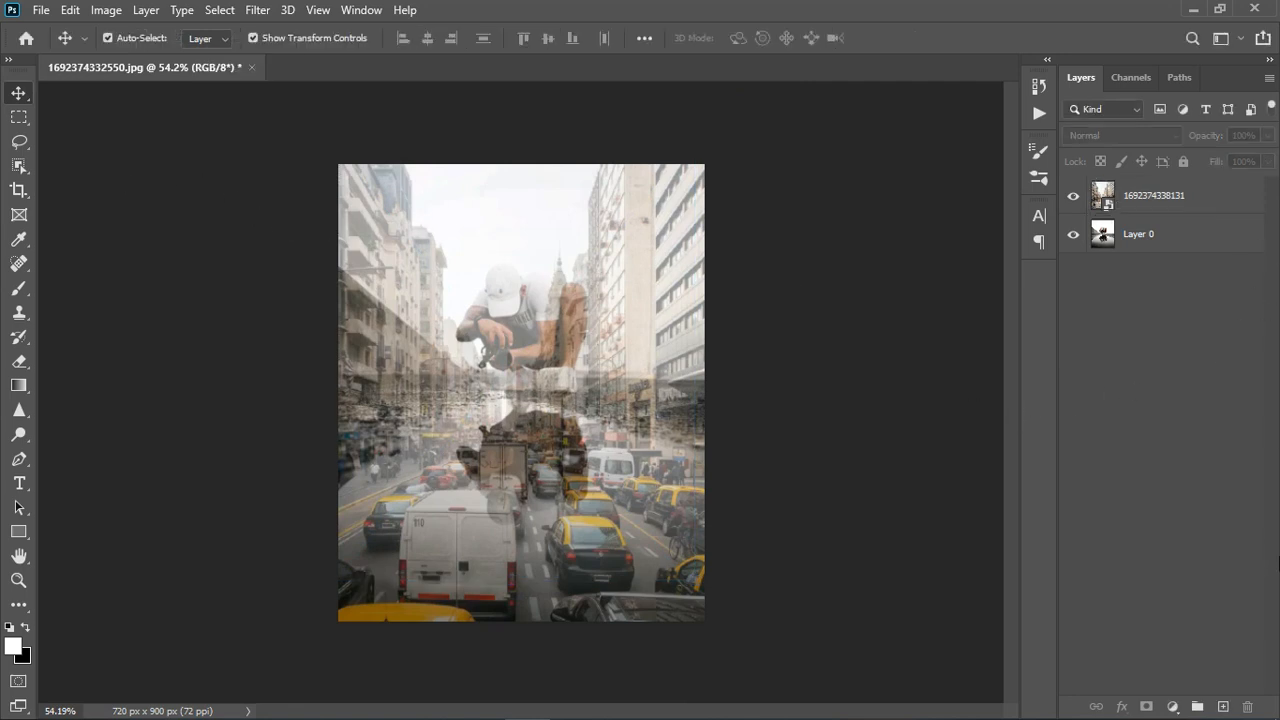
# Step: Duplicate the street layer and set both the original and the copy to 100% opacity
pyautogui.click(1211, 207)
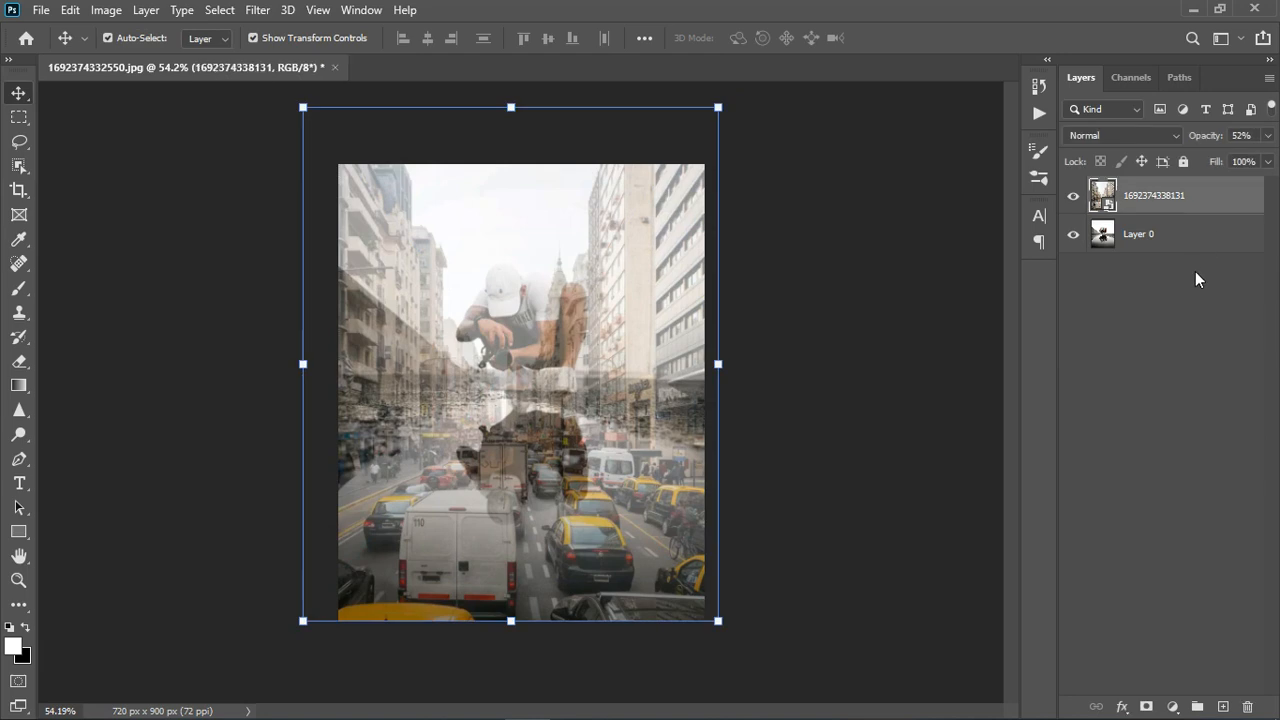
pyautogui.hotkey('ctrl', 'j')
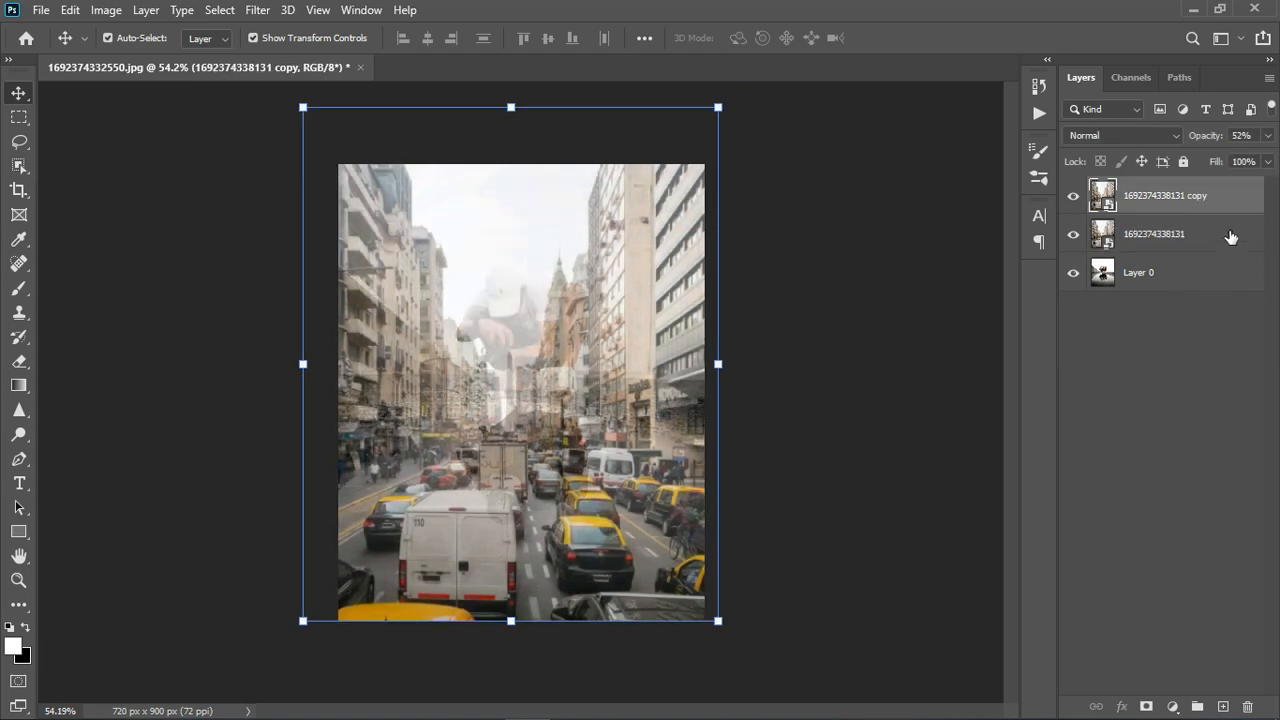
pyautogui.click(1234, 237)
pyautogui.click(1268, 135)
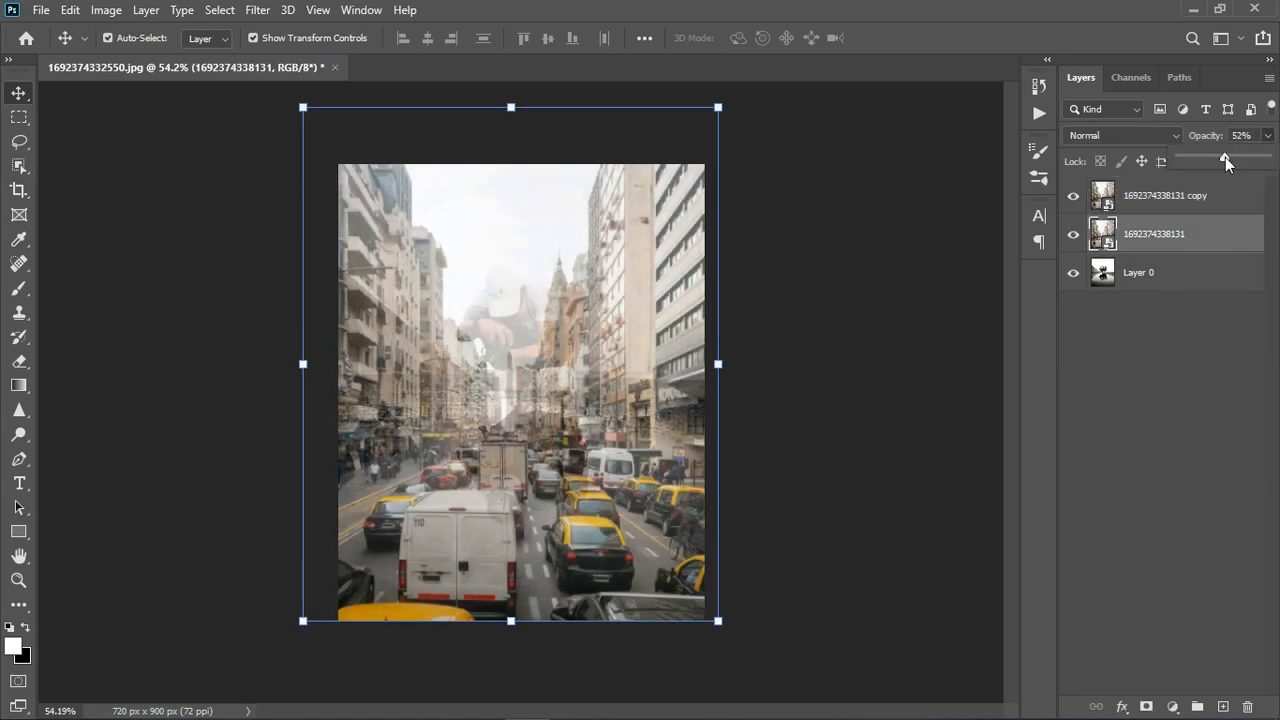
pyautogui.moveTo(1222, 157); pyautogui.dragTo(1258, 157)
pyautogui.click(1153, 372)
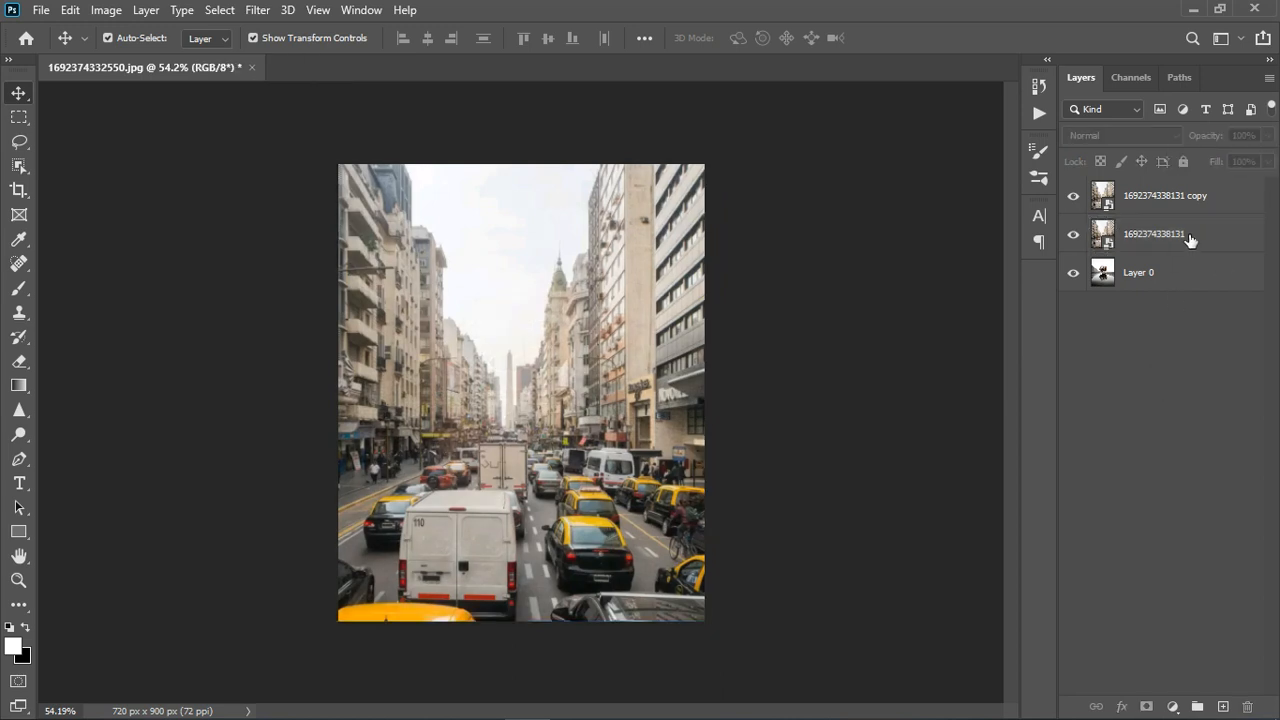
pyautogui.click(1224, 195)
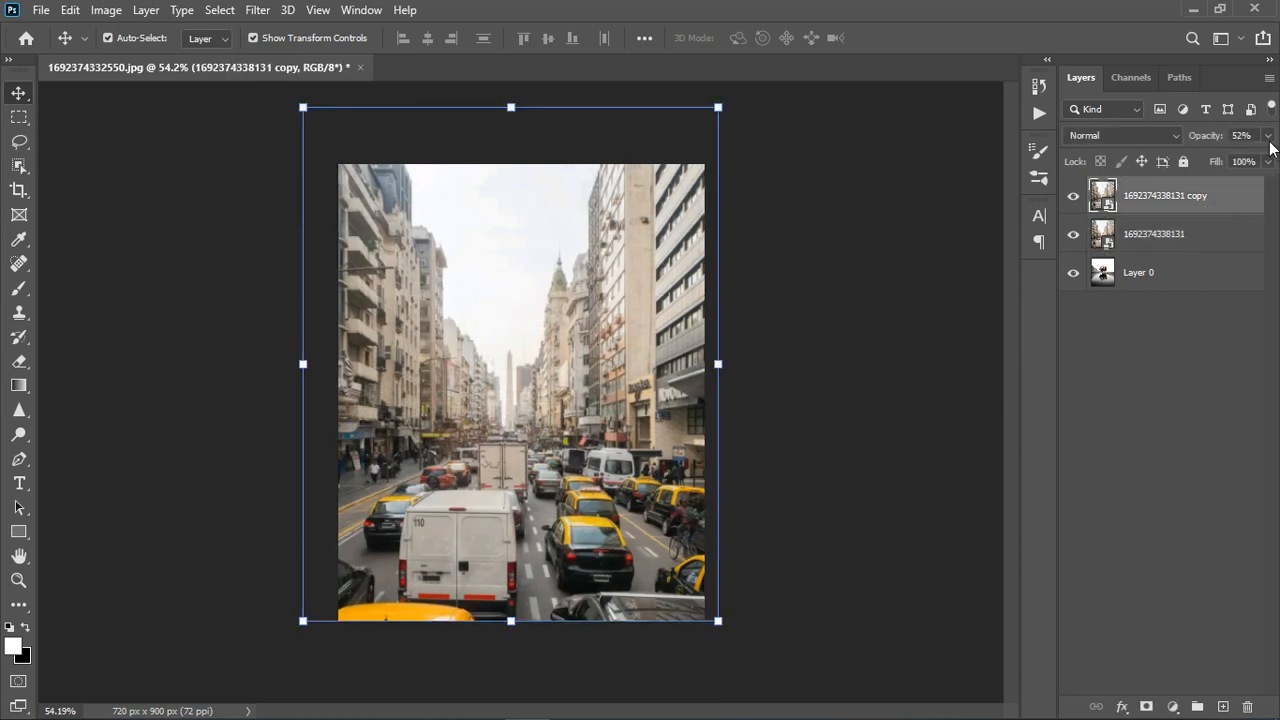
pyautogui.click(1268, 135)
pyautogui.moveTo(1225, 157); pyautogui.dragTo(1266, 157)
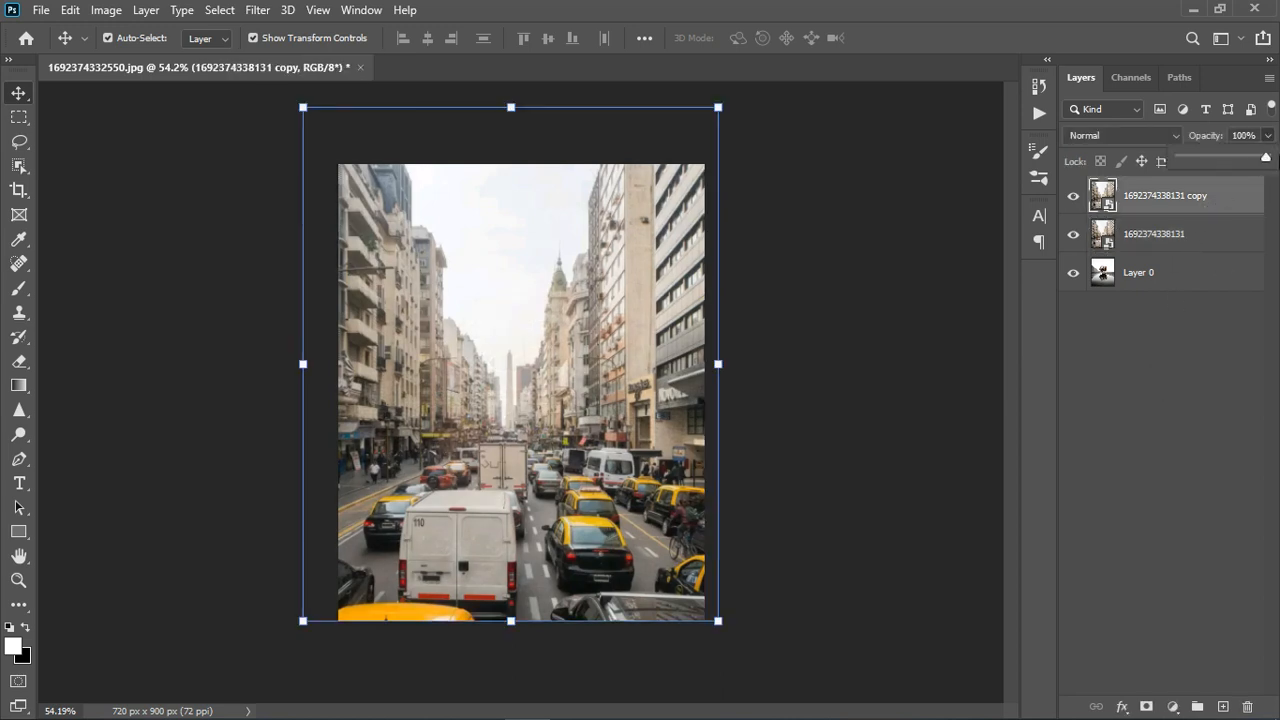
# Step: Hide the street copy and set the original street layer's Blend If black point for the Underlying Layer to 87
pyautogui.click(1073, 196)
pyautogui.click(1200, 238)
pyautogui.hotkey('ctrl', '+')
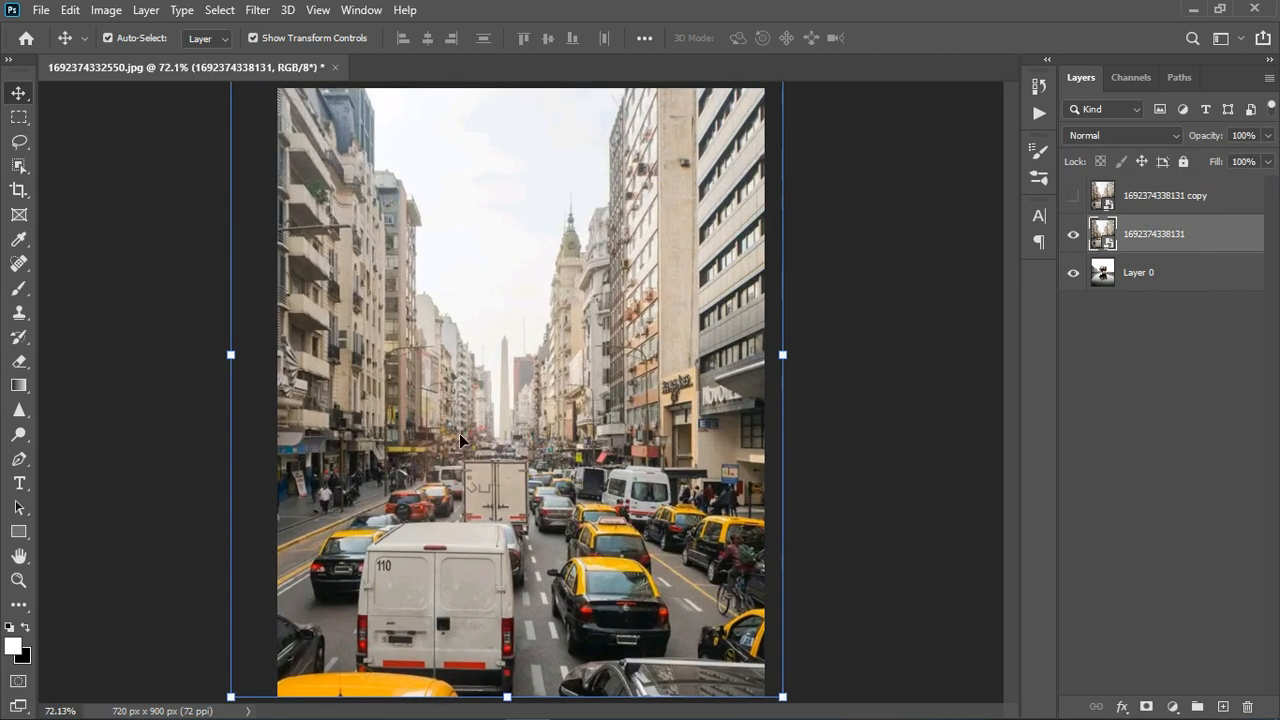
pyautogui.doubleClick(1212, 242)
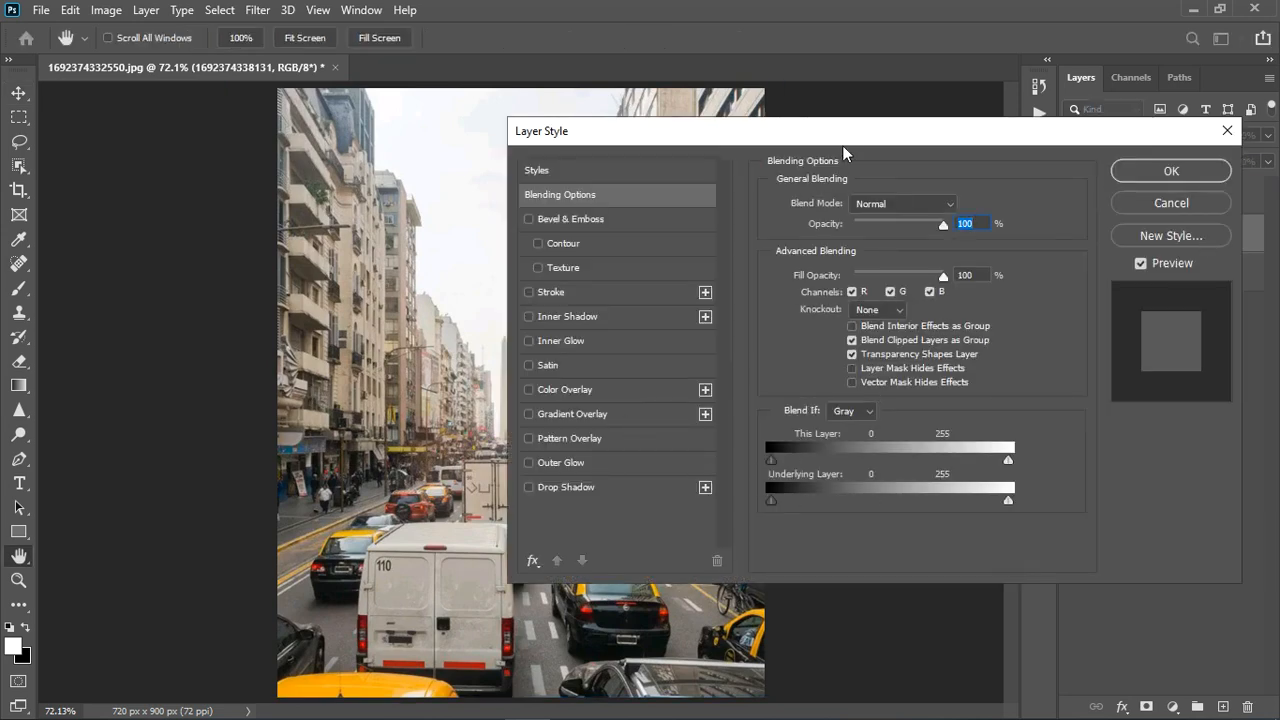
pyautogui.moveTo(851, 135); pyautogui.dragTo(979, 112)
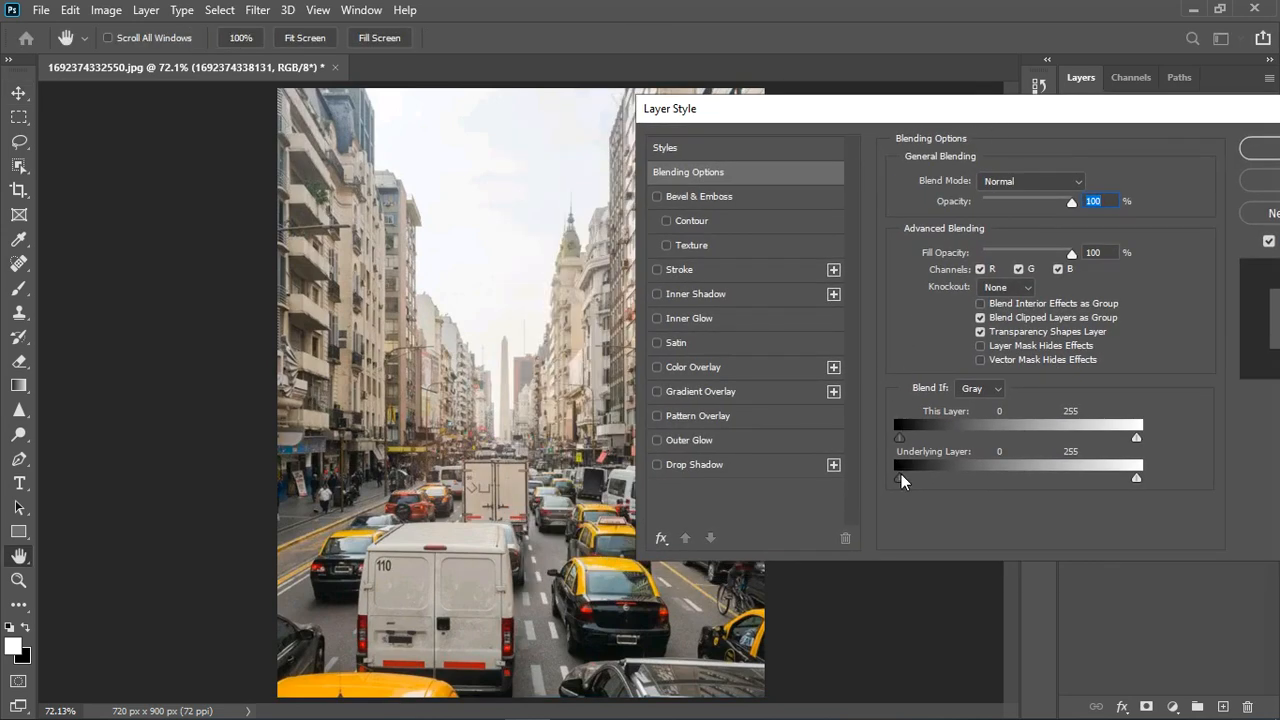
pyautogui.moveTo(900, 477); pyautogui.dragTo(982, 486)
pyautogui.moveTo(932, 107); pyautogui.dragTo(867, 100)
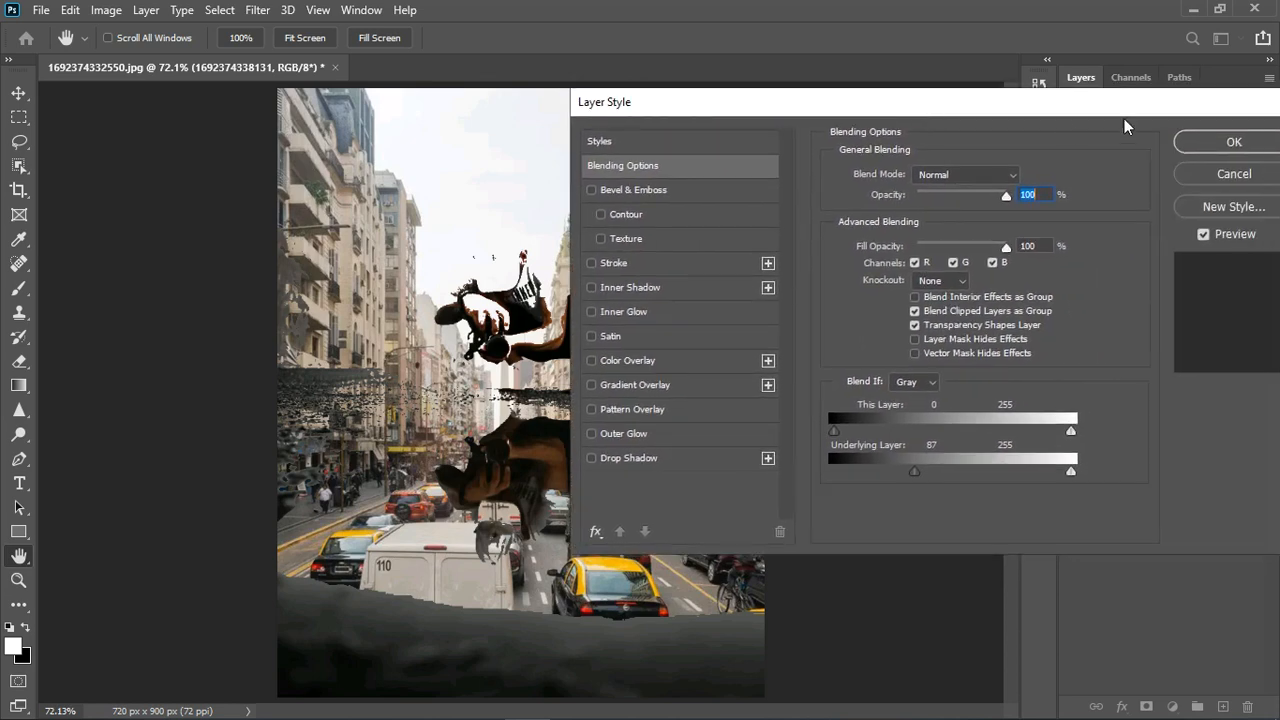
pyautogui.click(1234, 143)
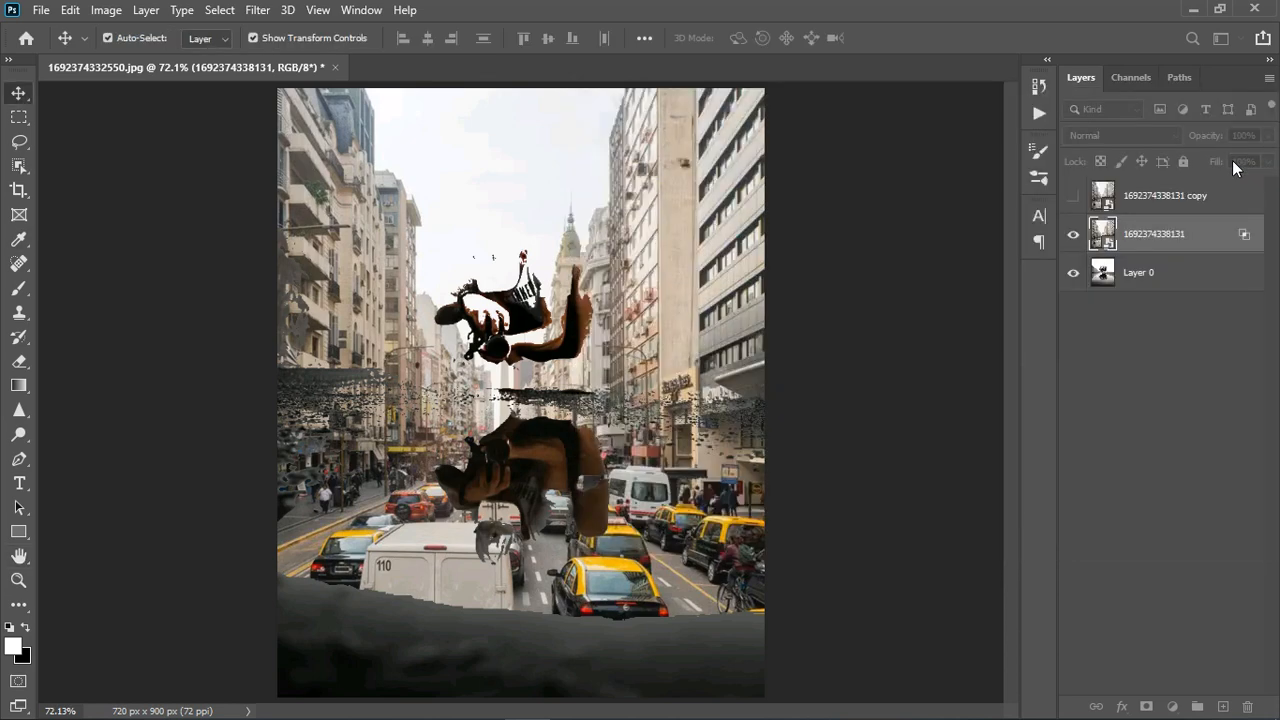
# Step: Add a mask to the street layer and paint it black with a 200 px brush over the man, wall, sky and ground above the puddle
pyautogui.click(1147, 706)
pyautogui.click(18, 290)
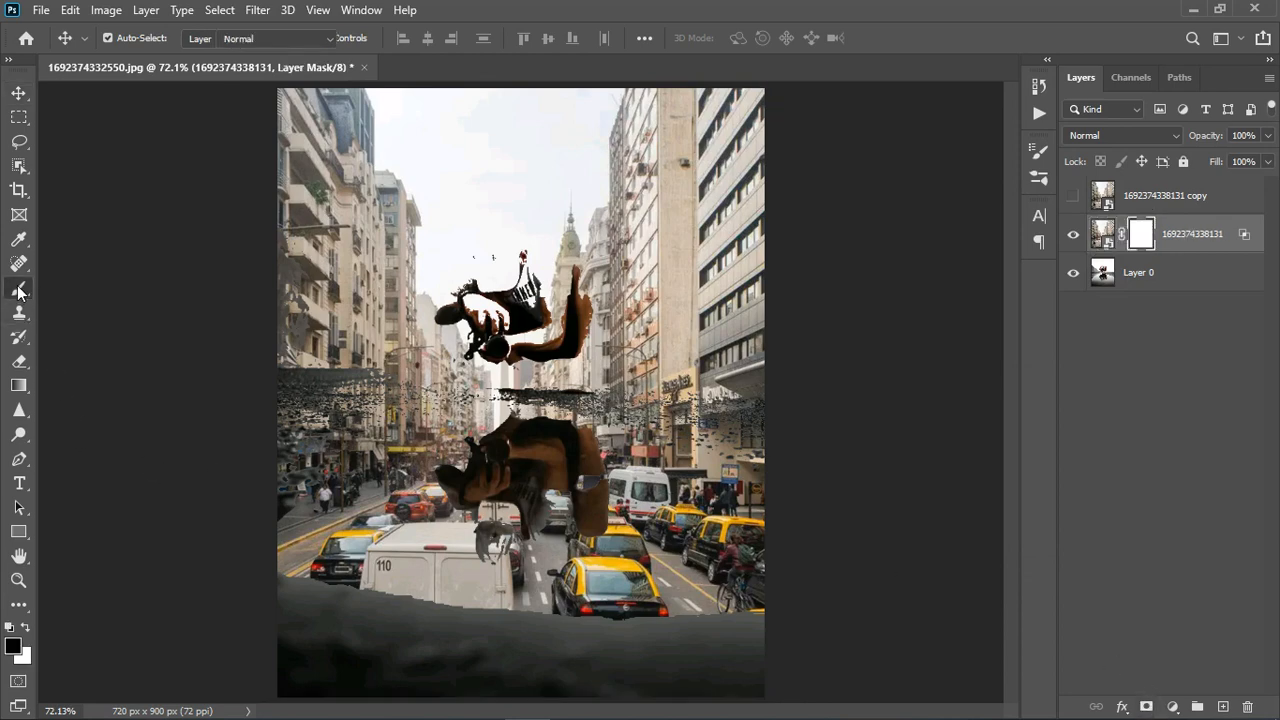
pyautogui.rightClick(18, 292)
pyautogui.click(34, 292)
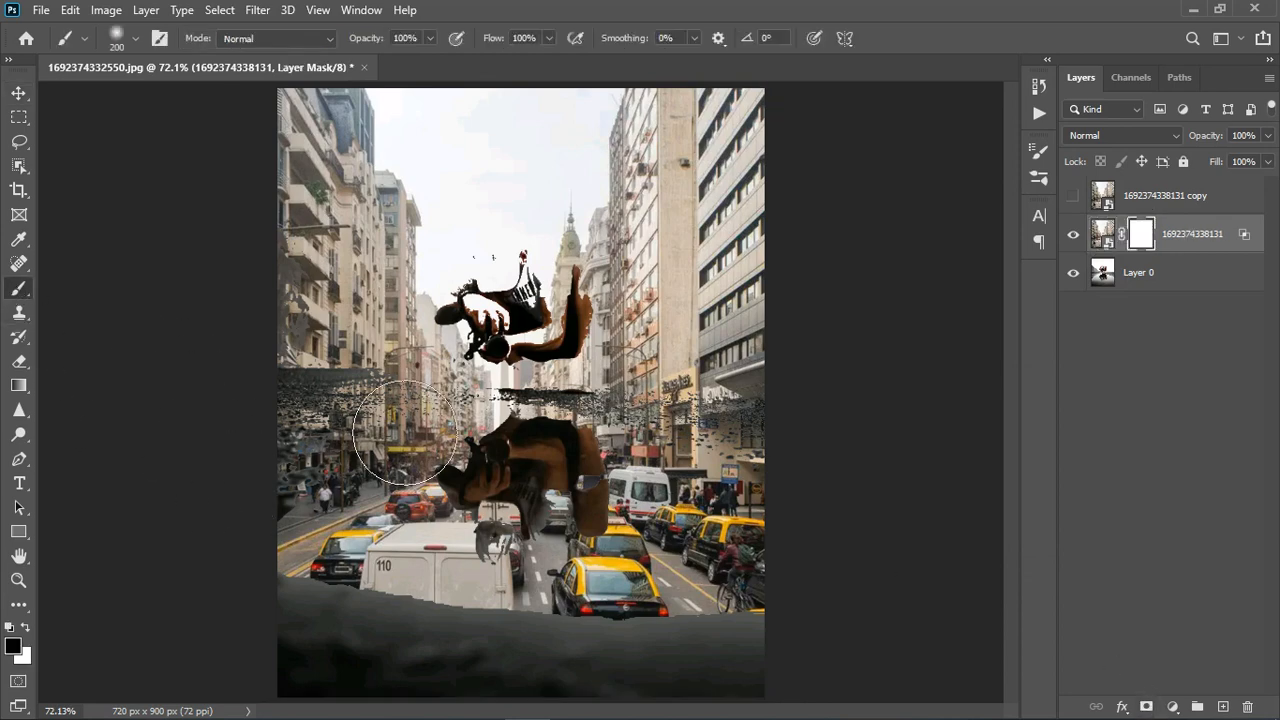
pyautogui.moveTo(294, 371)
pyautogui.mouseDown()
pyautogui.moveTo(826, 291)
pyautogui.moveTo(351, 237)
pyautogui.moveTo(569, 183)
pyautogui.moveTo(572, 165)
pyautogui.moveTo(841, 148)
pyautogui.moveTo(319, 242)
pyautogui.moveTo(477, 190)
pyautogui.moveTo(303, 217)
pyautogui.moveTo(452, 185)
pyautogui.moveTo(774, 209)
pyautogui.moveTo(810, 323)
pyautogui.moveTo(807, 383)
pyautogui.moveTo(754, 362)
pyautogui.moveTo(789, 398)
pyautogui.moveTo(780, 417)
pyautogui.moveTo(689, 372)
pyautogui.moveTo(800, 400)
pyautogui.mouseUp()
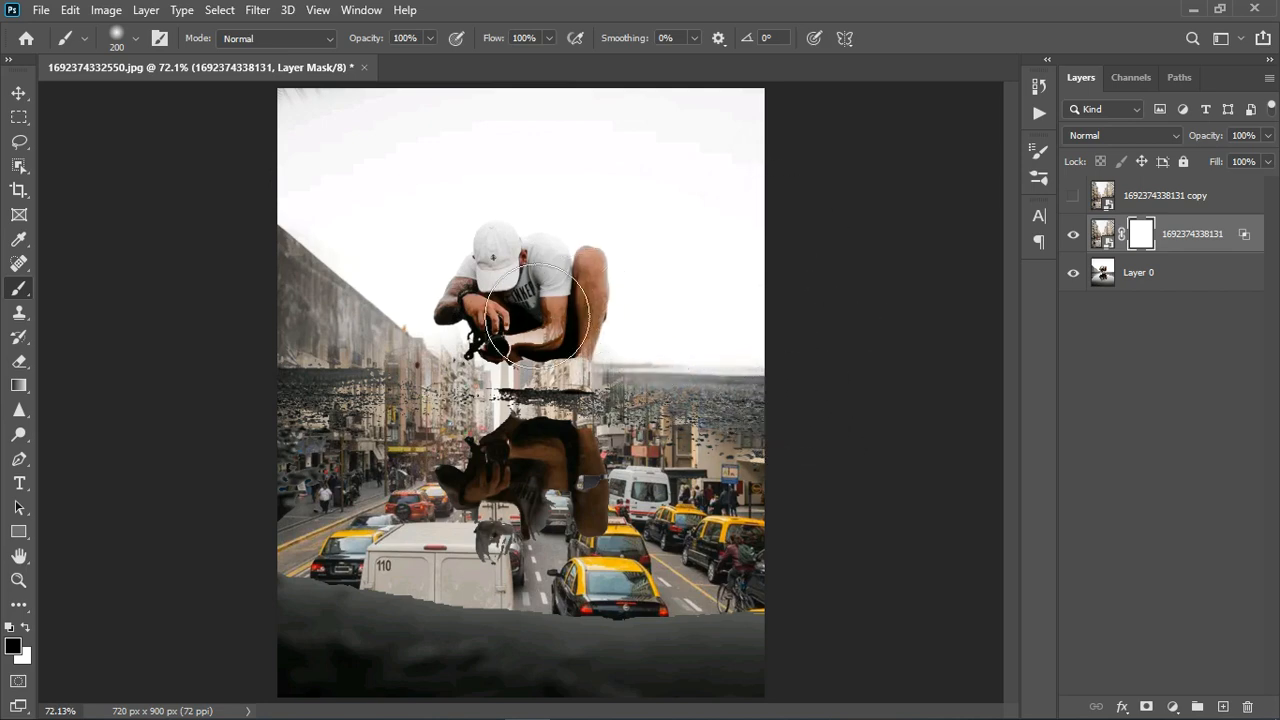
pyautogui.moveTo(537, 312)
pyautogui.mouseDown()
pyautogui.moveTo(308, 349)
pyautogui.moveTo(334, 367)
pyautogui.moveTo(321, 399)
pyautogui.moveTo(285, 393)
pyautogui.moveTo(381, 391)
pyautogui.moveTo(421, 370)
pyautogui.moveTo(668, 396)
pyautogui.moveTo(533, 362)
pyautogui.moveTo(374, 402)
pyautogui.mouseUp()
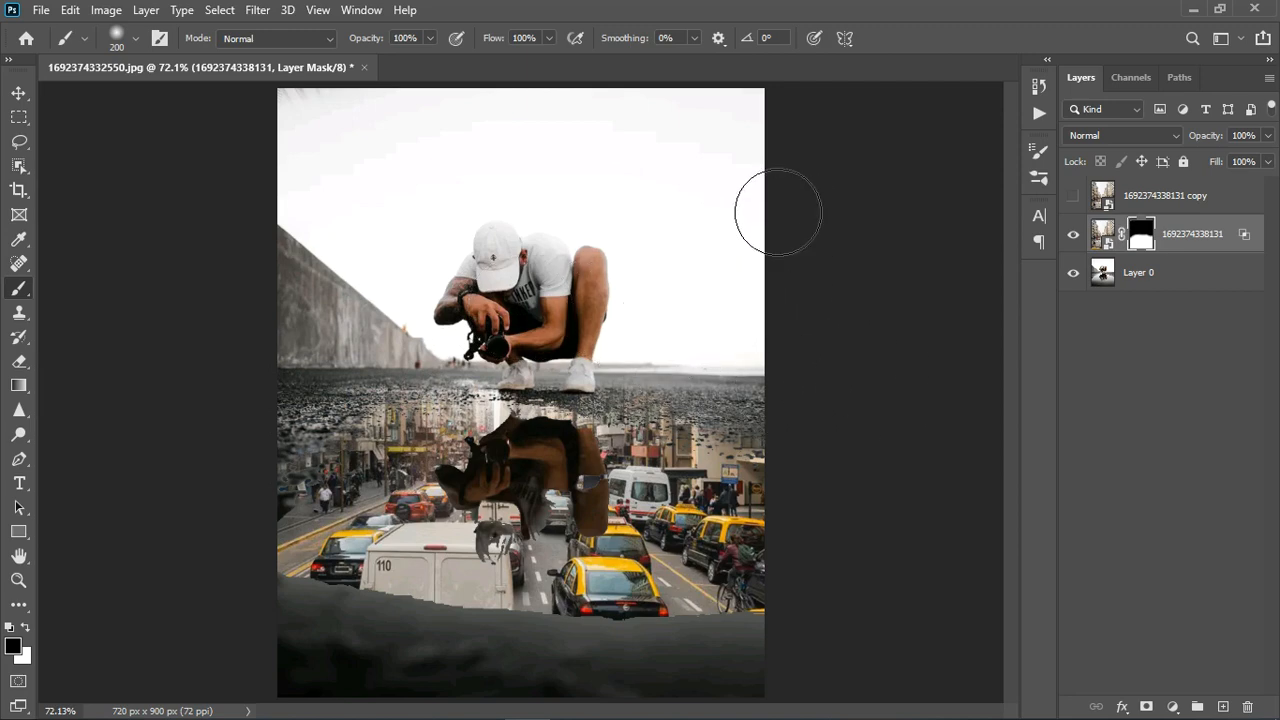
pyautogui.scroll(-2, 778, 212)
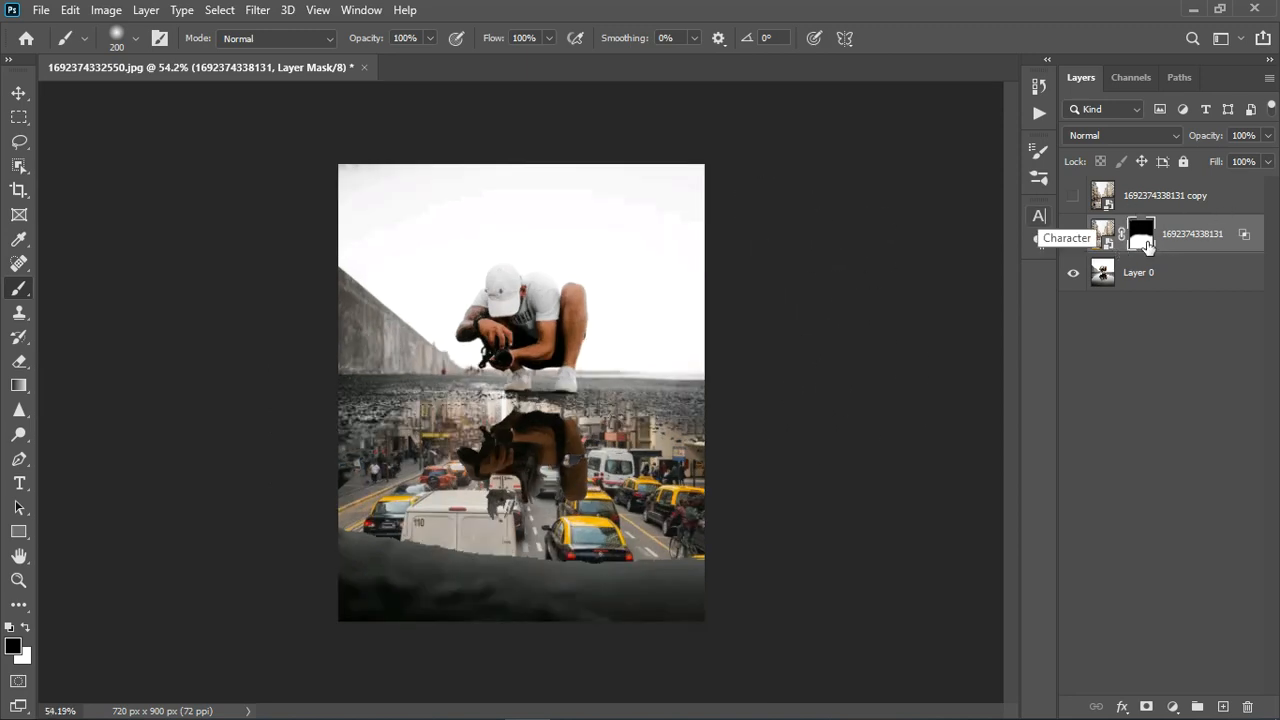
pyautogui.scroll(3, 520, 395)
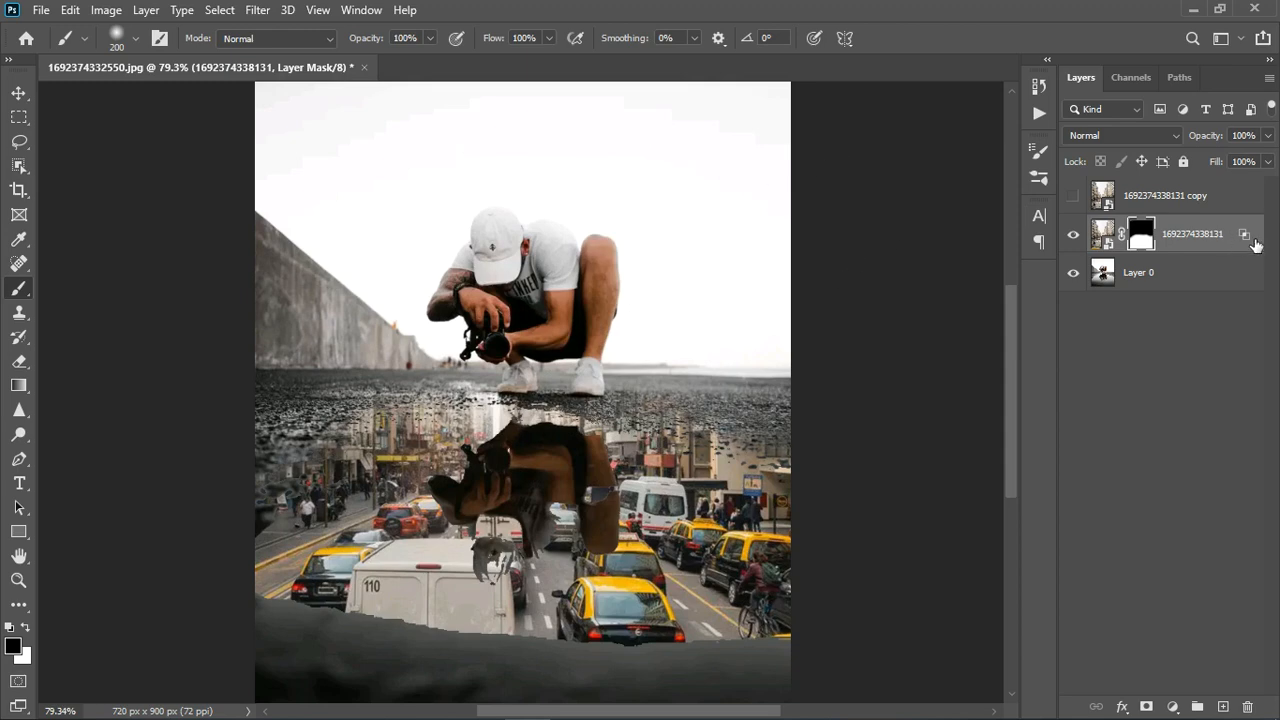
# Step: Split the original street layer's Blend If black point for the Underlying Layer to 0 / 130
pyautogui.doubleClick(1234, 250)
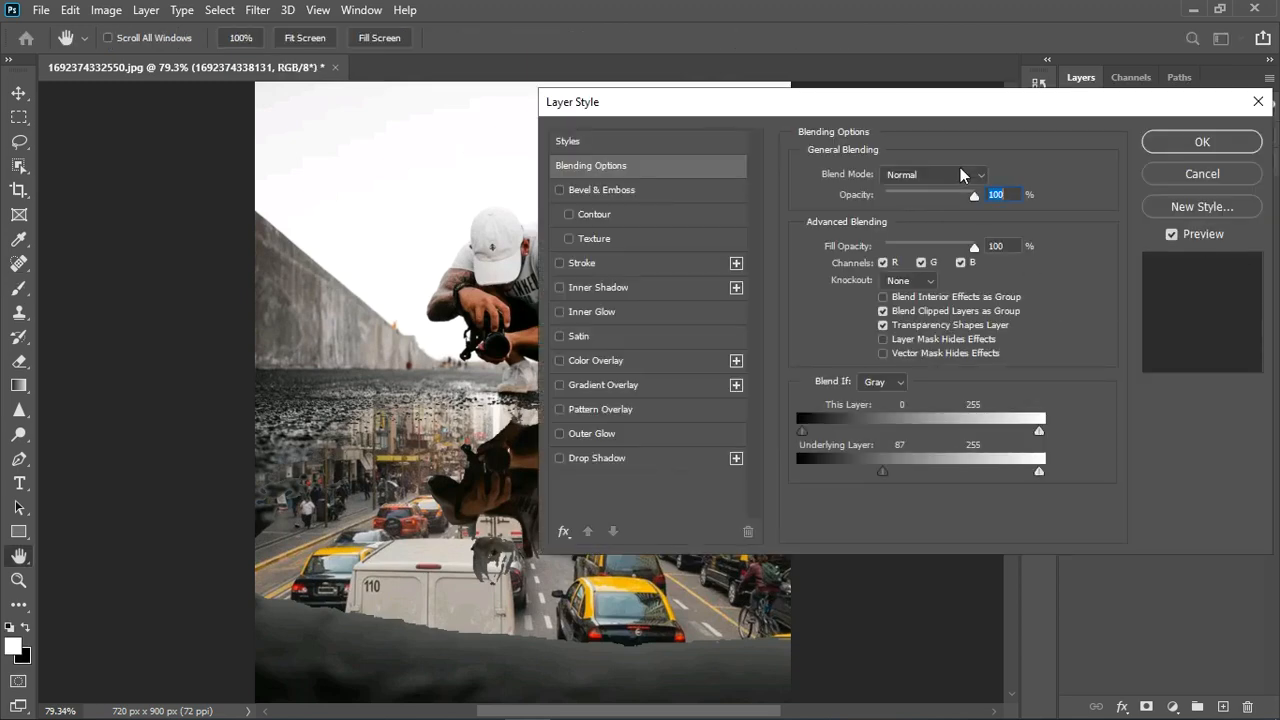
pyautogui.moveTo(977, 114); pyautogui.dragTo(1279, 83)
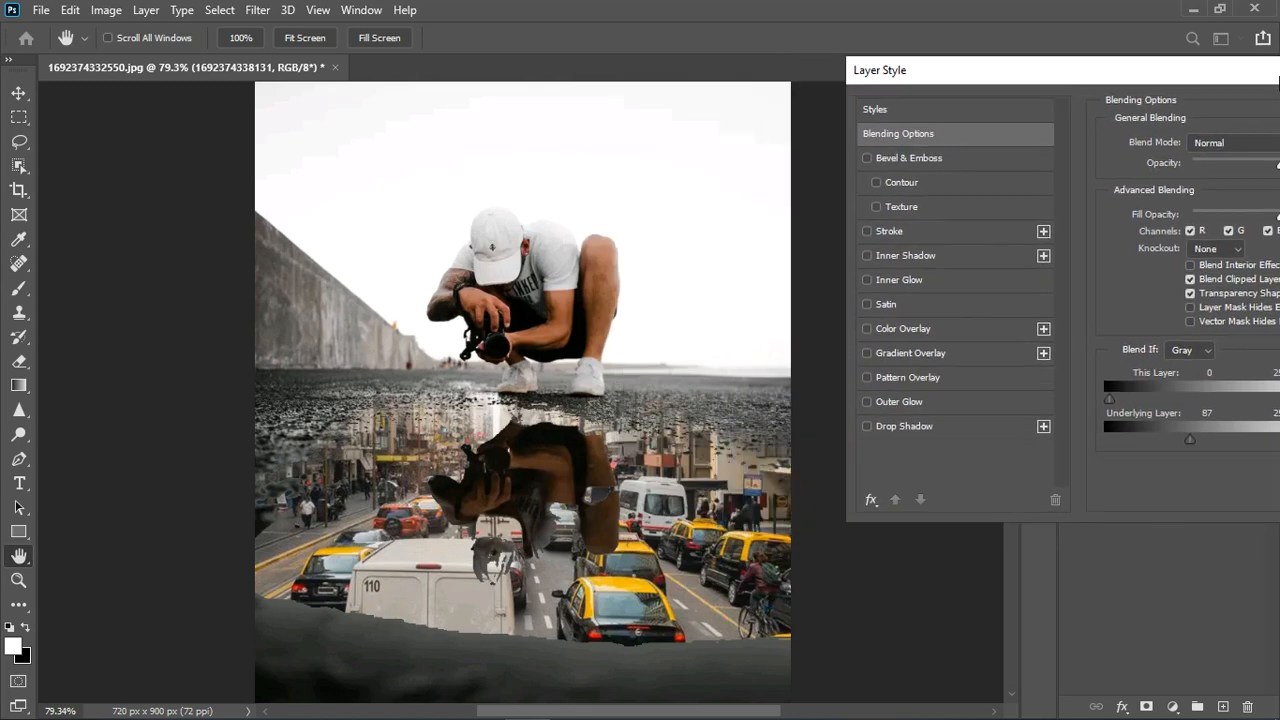
pyautogui.moveTo(1136, 78); pyautogui.dragTo(1047, 79)
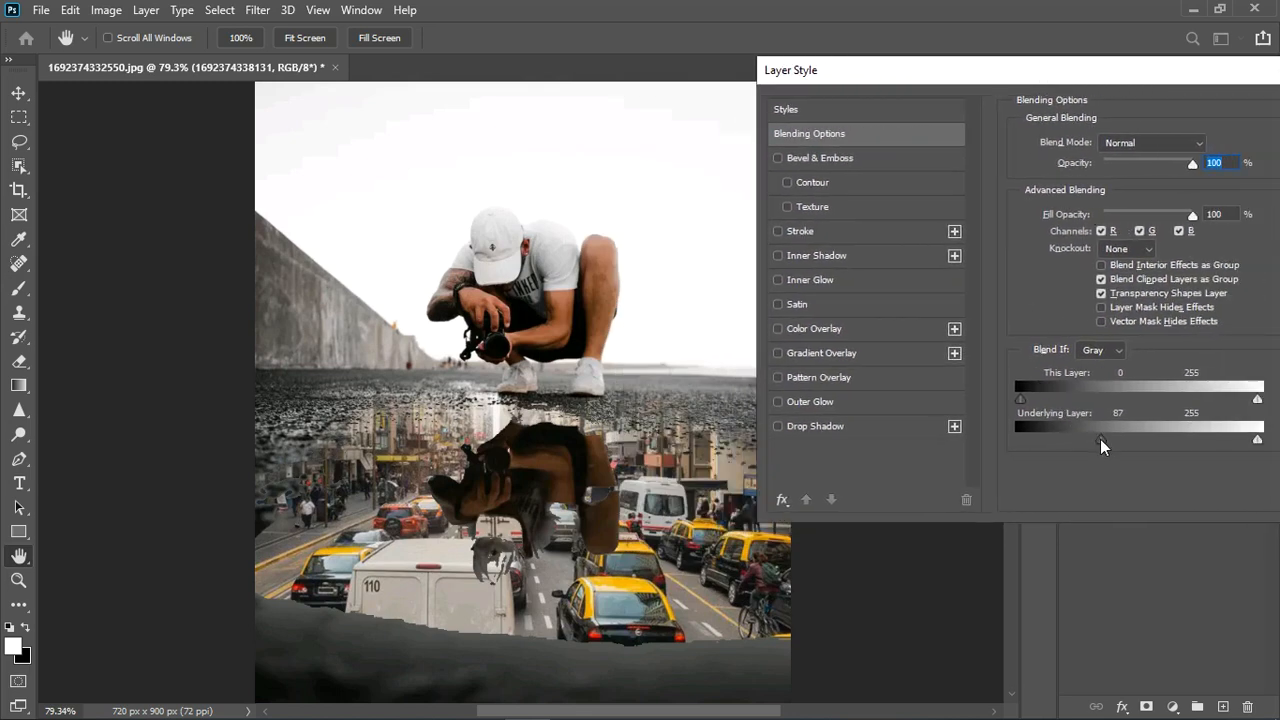
pyautogui.moveTo(1103, 445); pyautogui.dragTo(1134, 446)
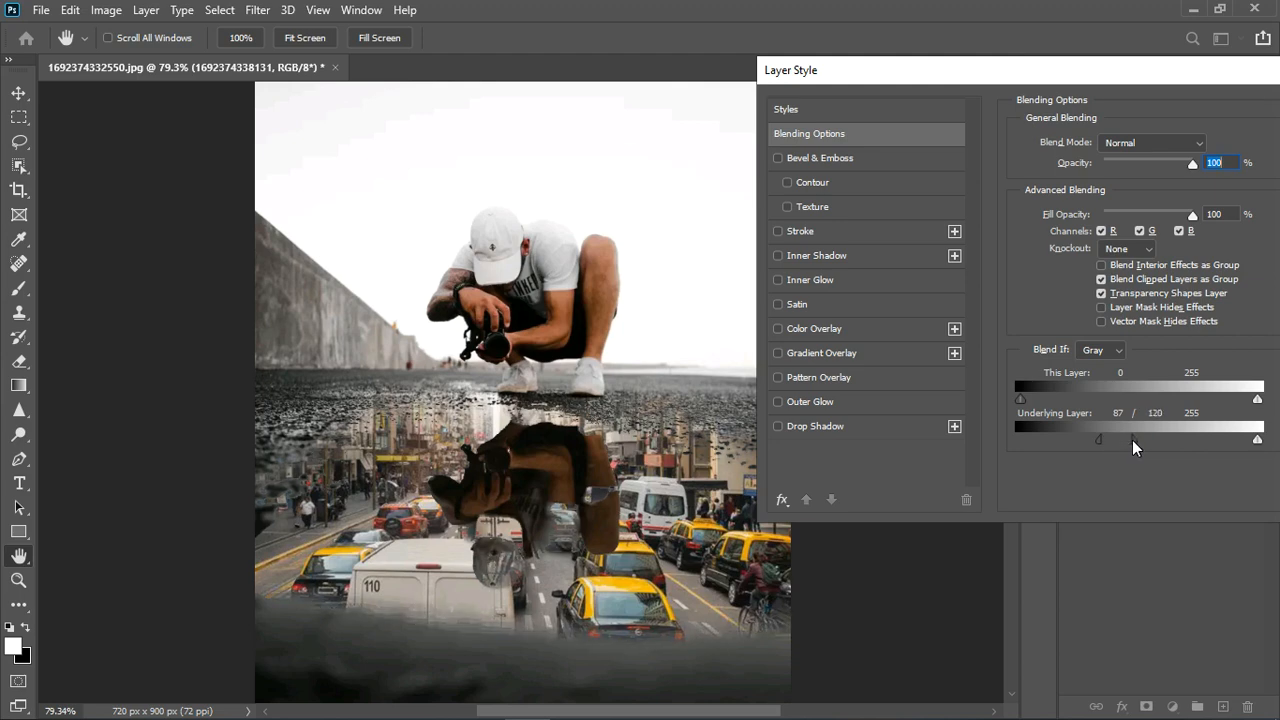
pyautogui.moveTo(1134, 446); pyautogui.dragTo(1010, 450)
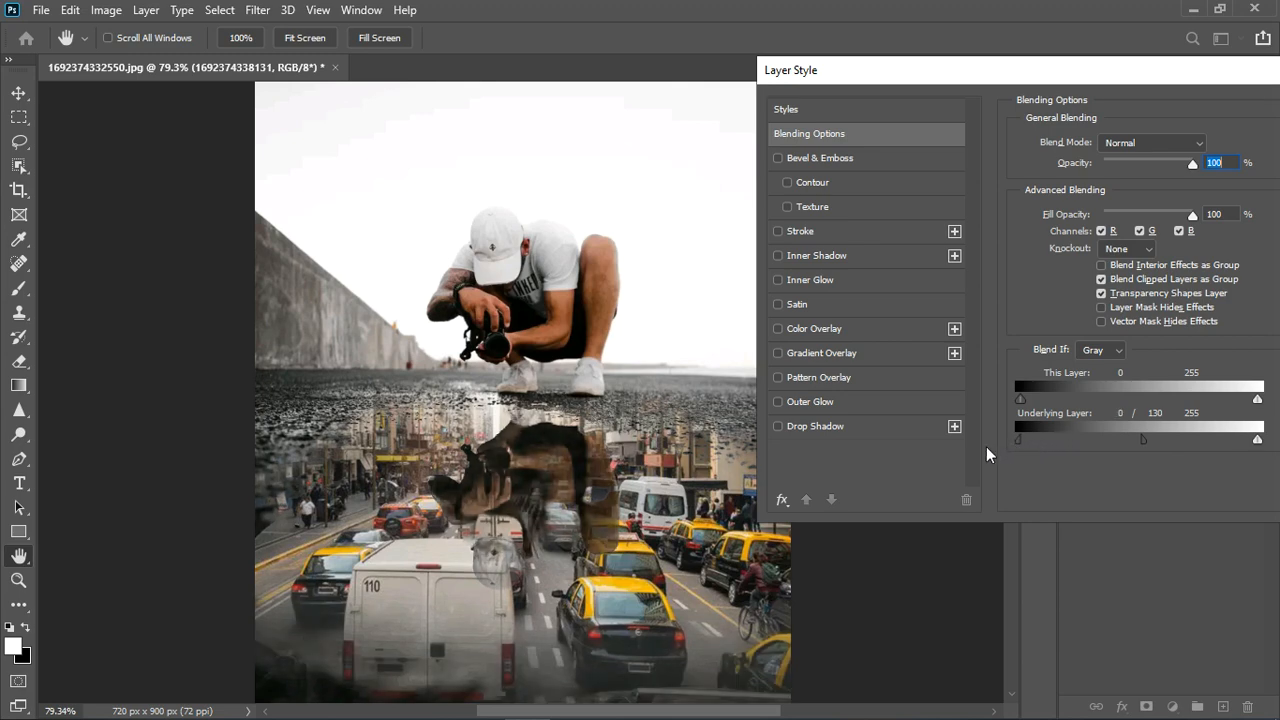
pyautogui.moveTo(1178, 76); pyautogui.dragTo(996, 76)
pyautogui.click(1193, 115)
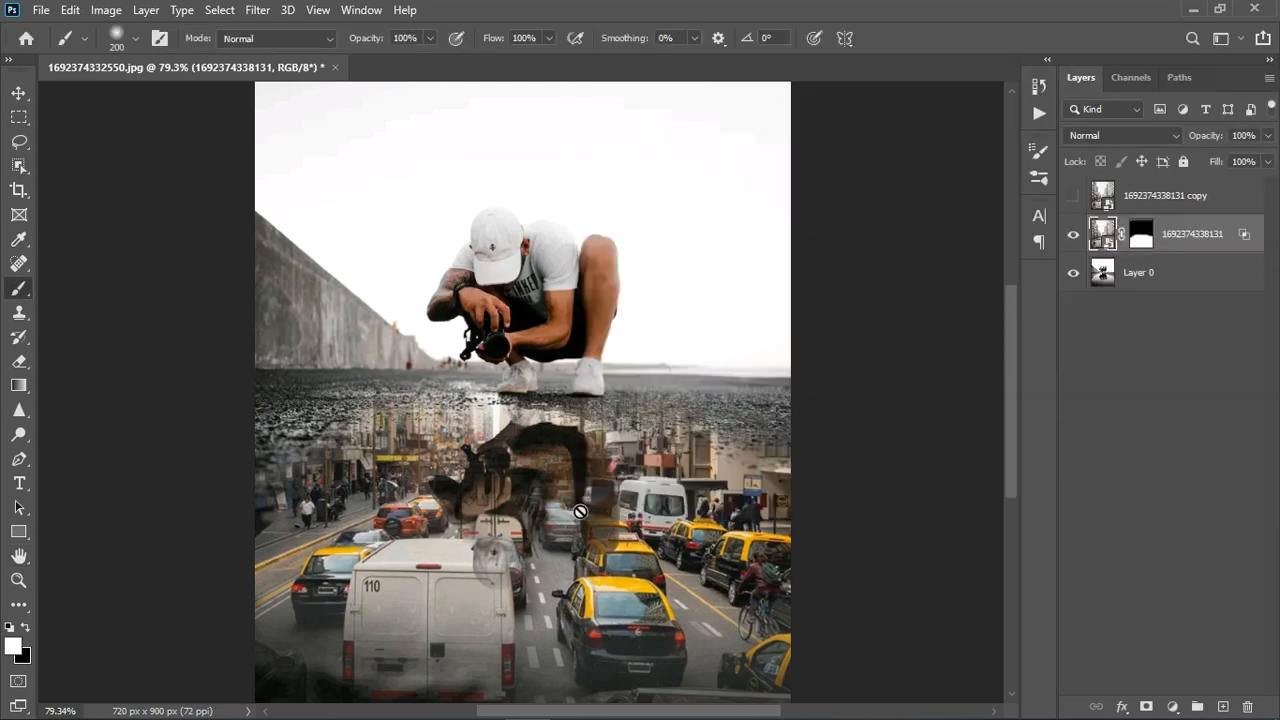
# Step: Show the street copy, add a layer mask to it and fill the mask with black
pyautogui.click(1073, 195)
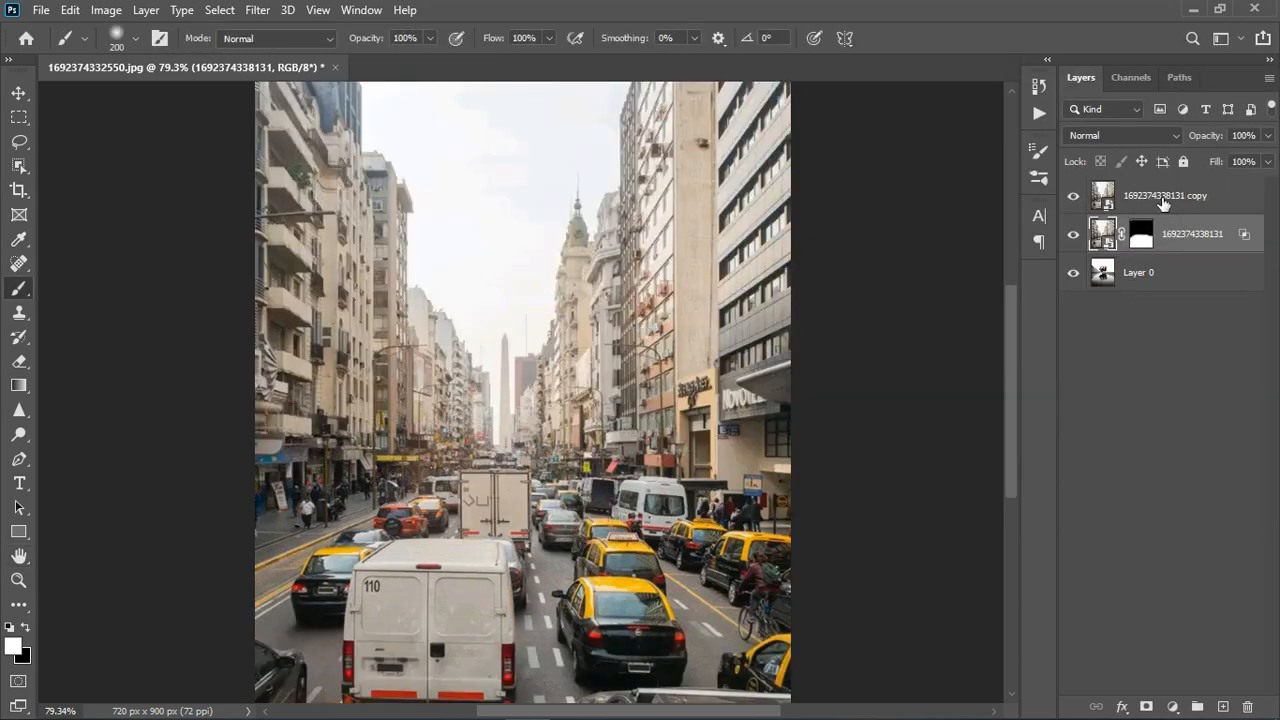
pyautogui.click(1150, 196)
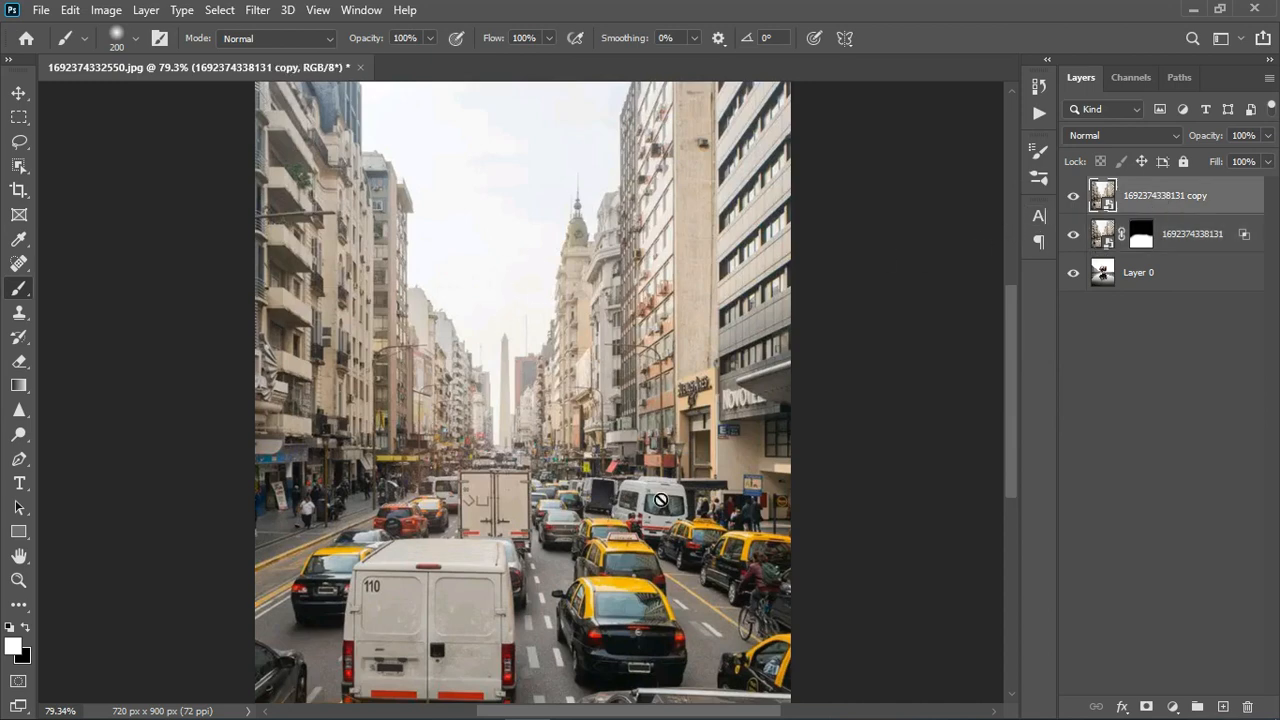
pyautogui.click(1146, 706)
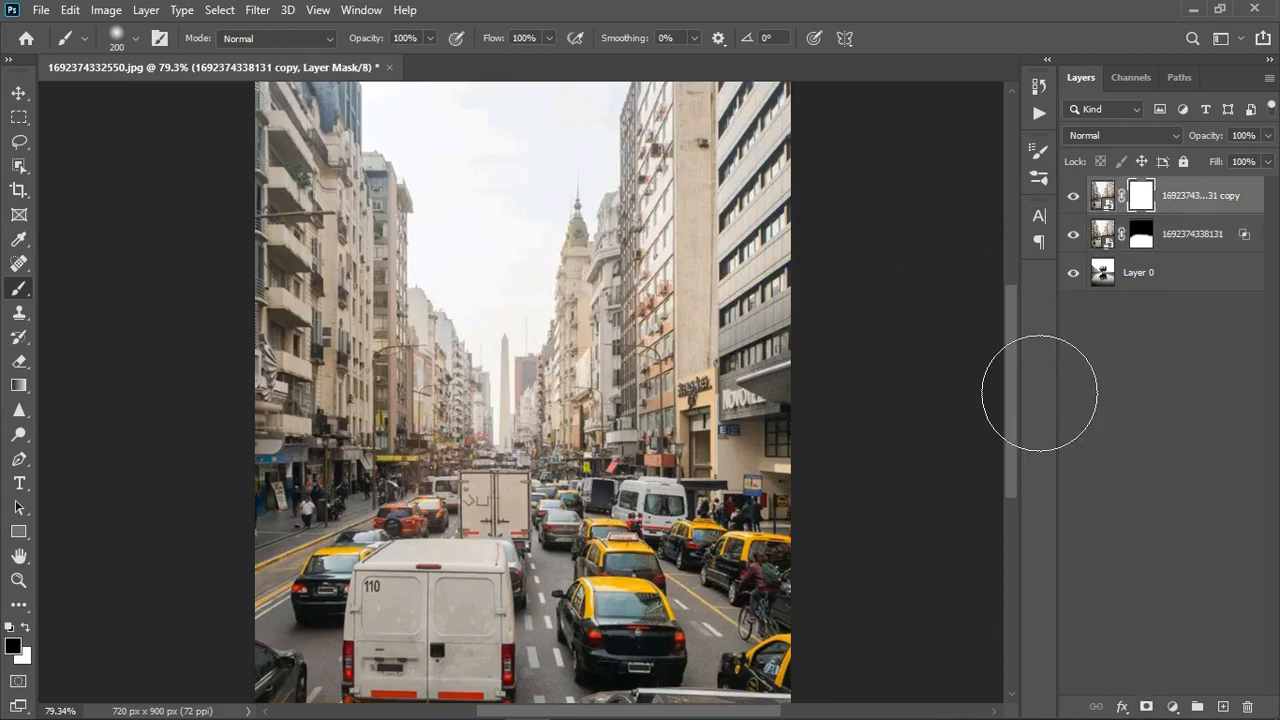
pyautogui.press('x')
pyautogui.hotkey('alt', 'Delete')
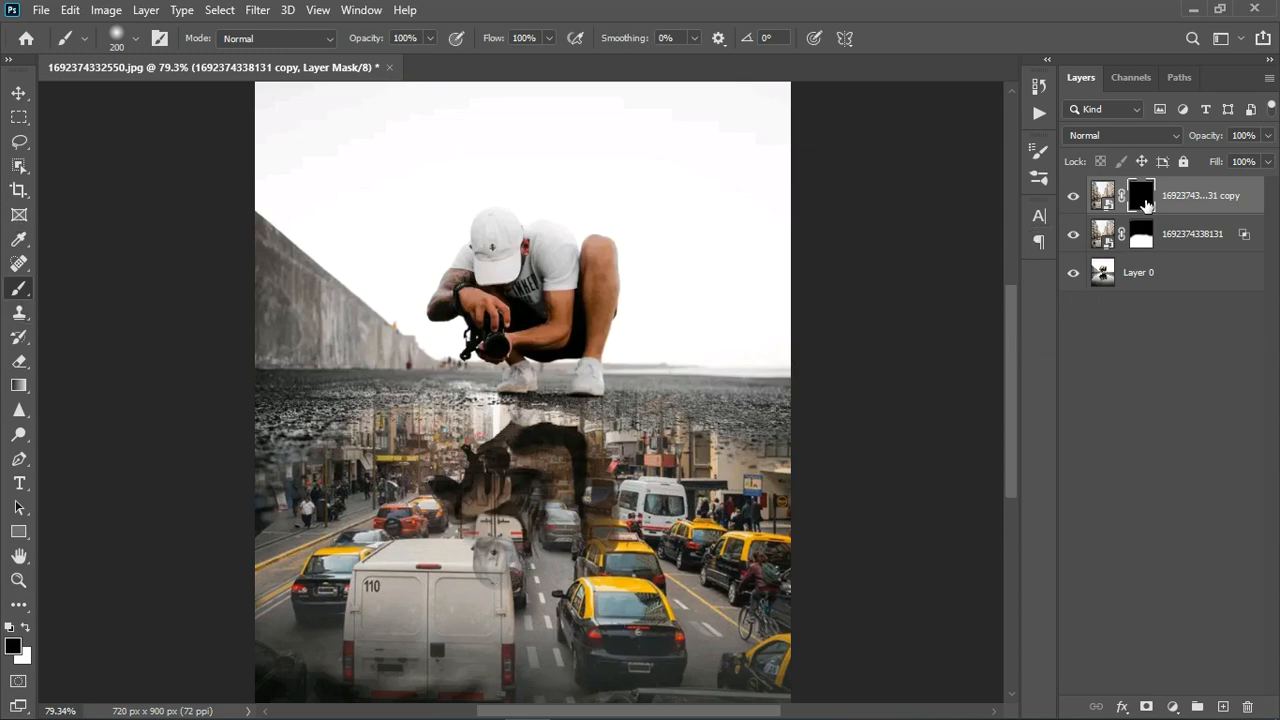
# Step: Paint the street copy's mask white with 200 and 125 px brushes over the man's reflection and the puddle's dark areas
pyautogui.click(26, 632)
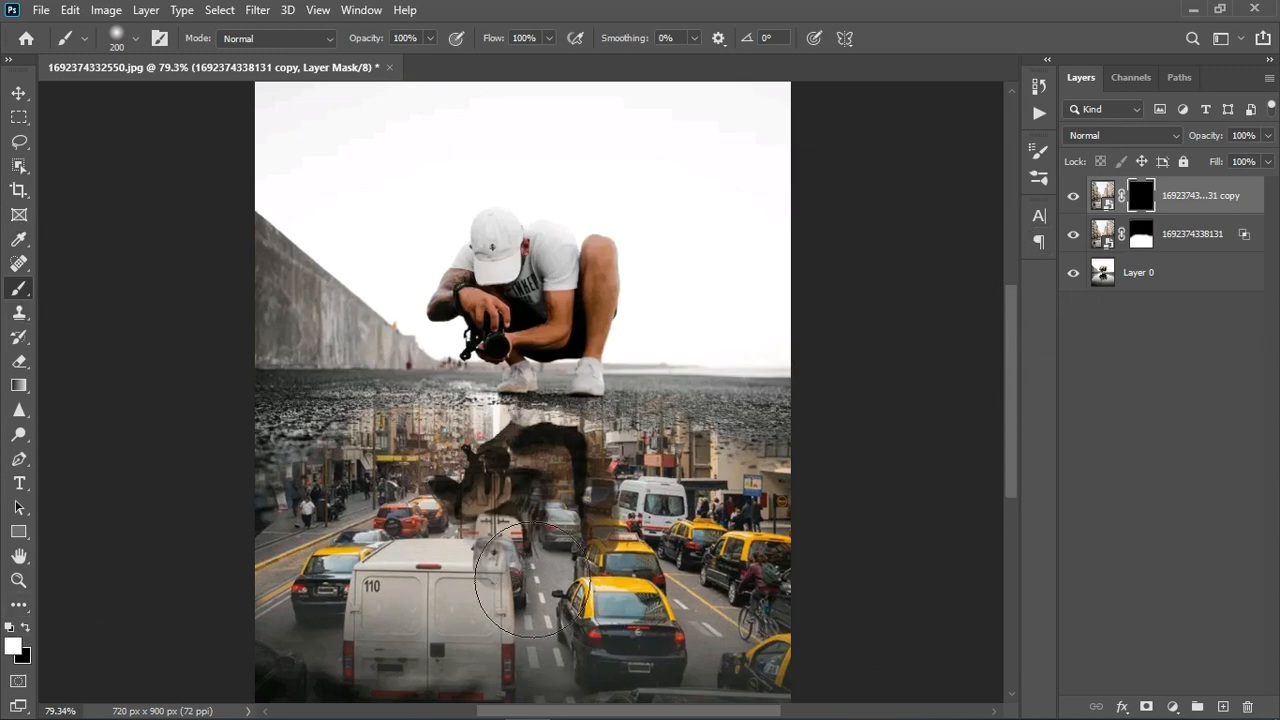
pyautogui.scroll(-2, 520, 592)
pyautogui.moveTo(593, 520)
pyautogui.mouseDown()
pyautogui.moveTo(495, 655)
pyautogui.moveTo(437, 638)
pyautogui.moveTo(374, 690)
pyautogui.moveTo(381, 666)
pyautogui.moveTo(730, 710)
pyautogui.moveTo(760, 702)
pyautogui.moveTo(775, 681)
pyautogui.moveTo(706, 595)
pyautogui.moveTo(531, 568)
pyautogui.moveTo(494, 516)
pyautogui.mouseUp()
pyautogui.scroll(2, 494, 516)
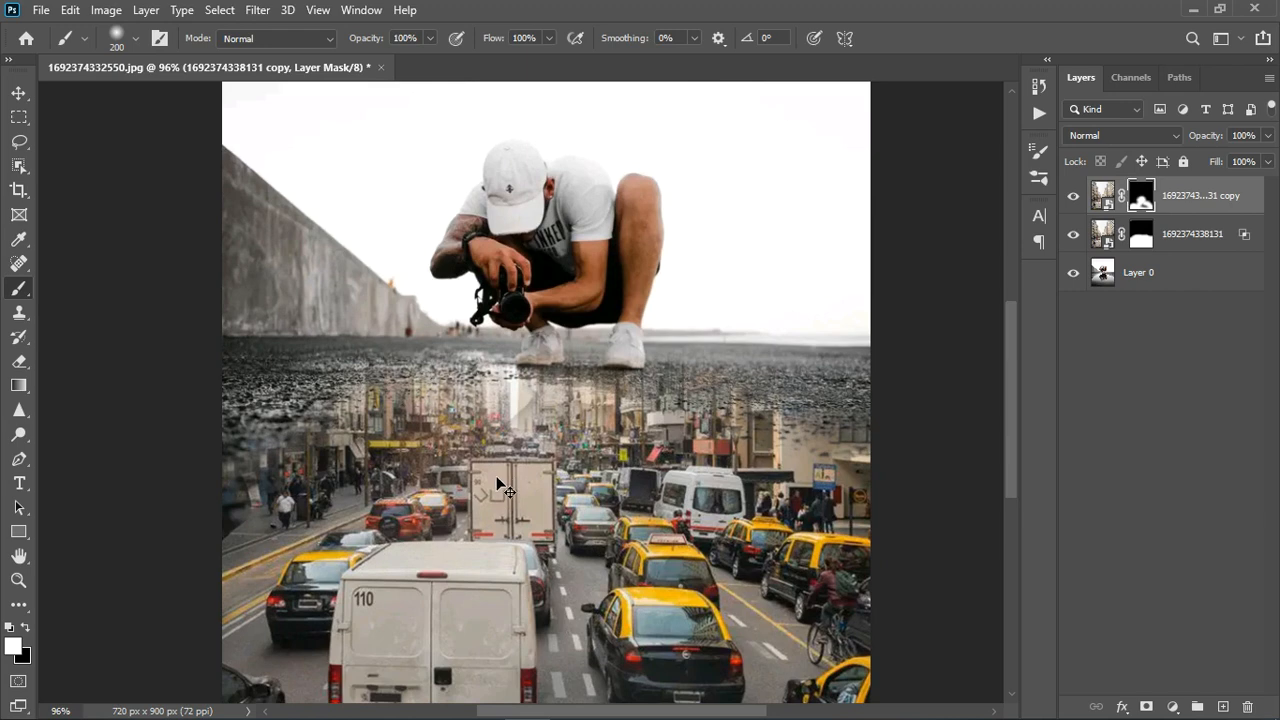
pyautogui.press('[')
pyautogui.press('[')
pyautogui.press('[')
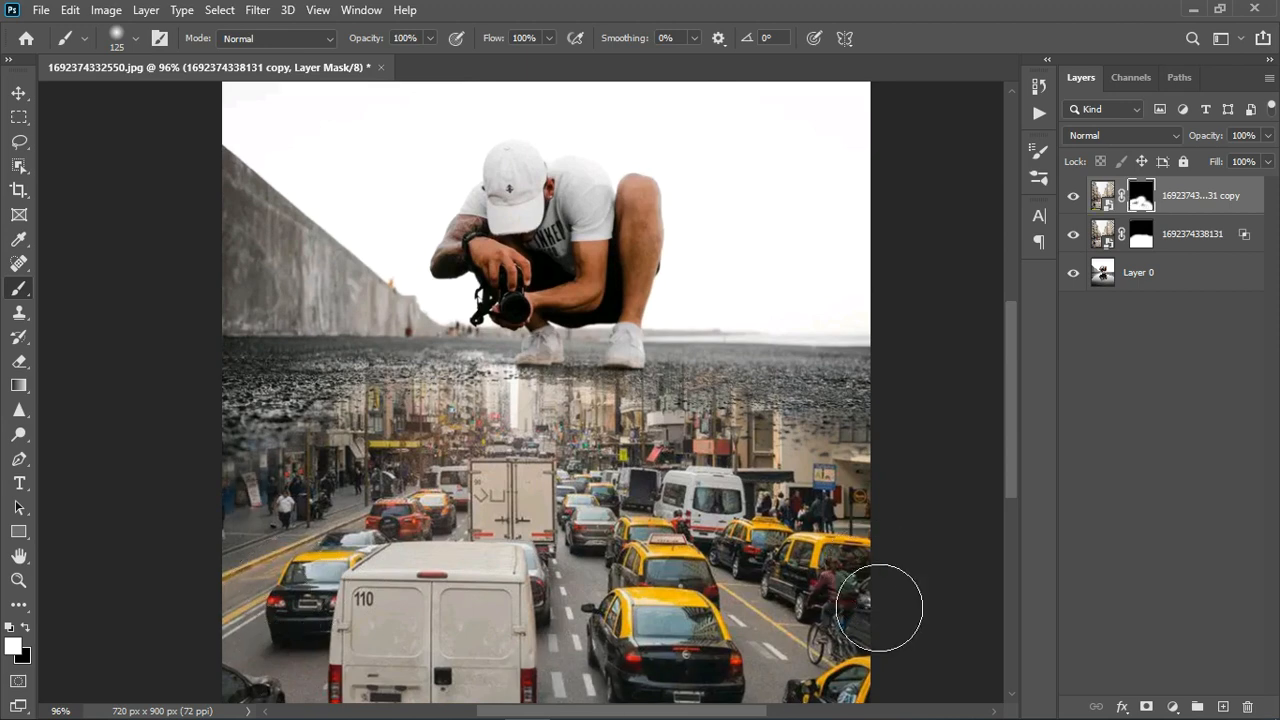
pyautogui.scroll(-4, 508, 540)
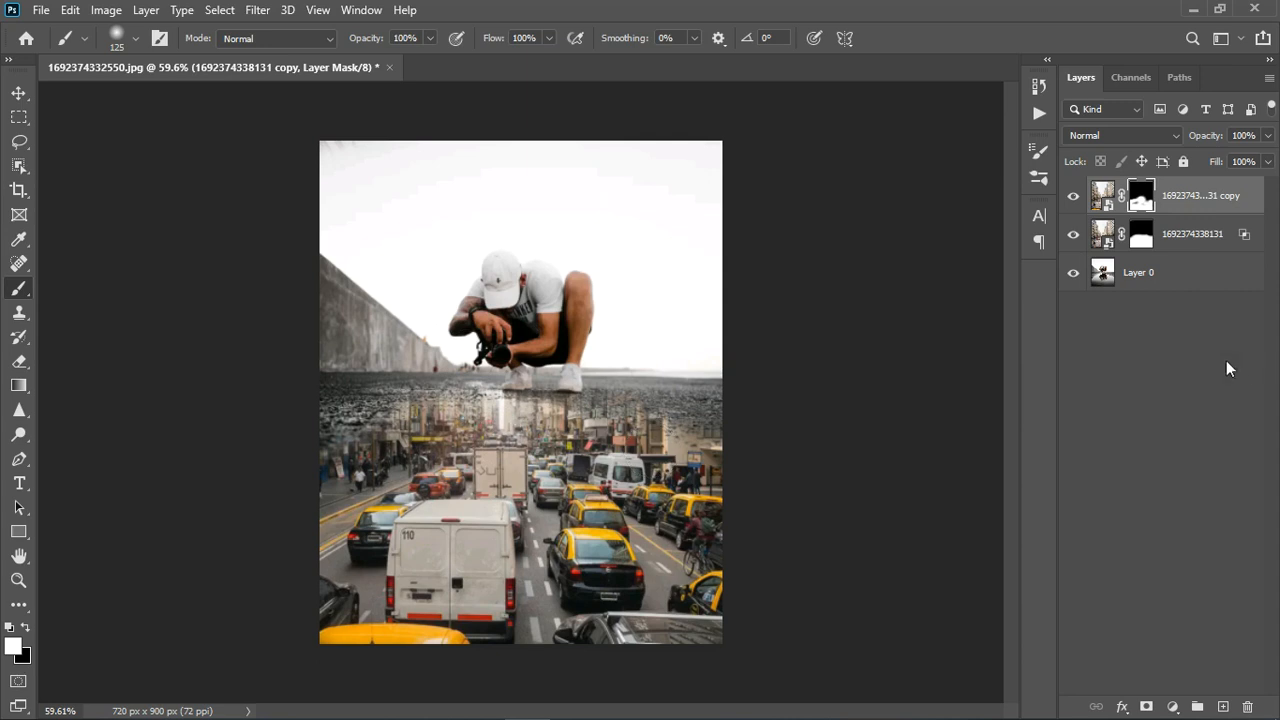
# Step: Create a white Solid Color fill layer and move it to the top of the layer stack
pyautogui.click(1210, 277)
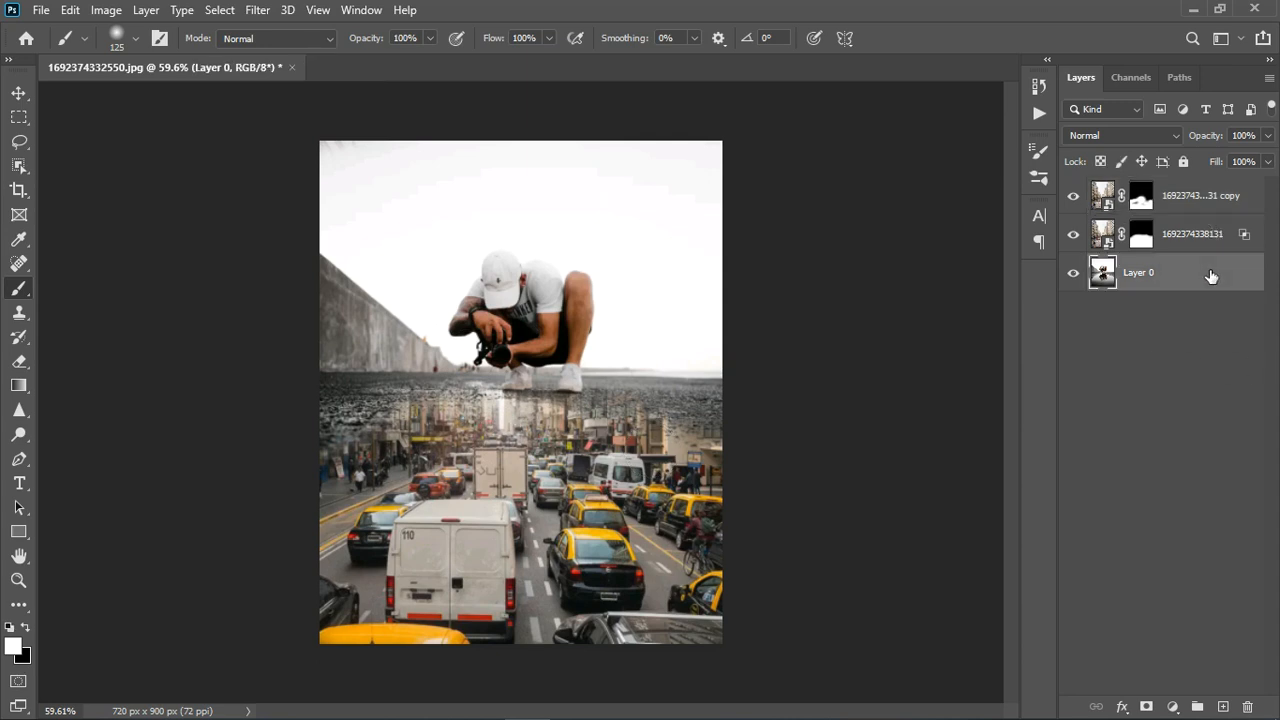
pyautogui.click(1173, 707)
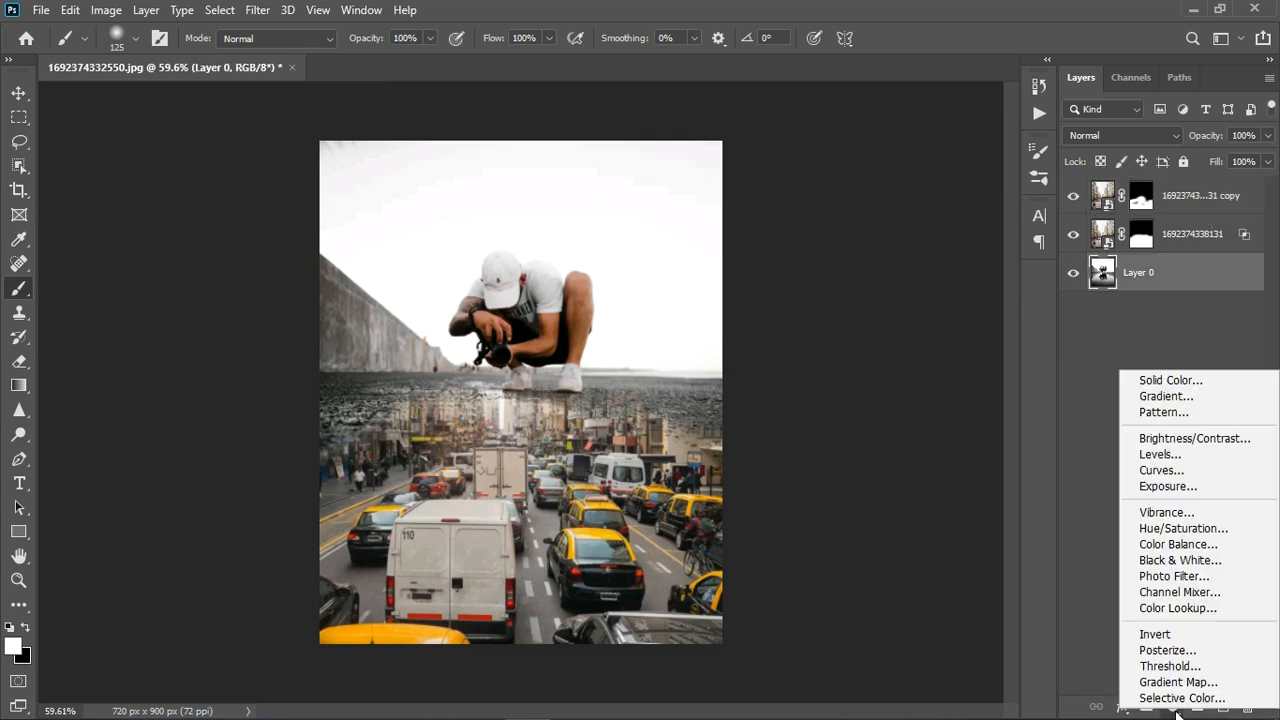
pyautogui.click(1214, 381)
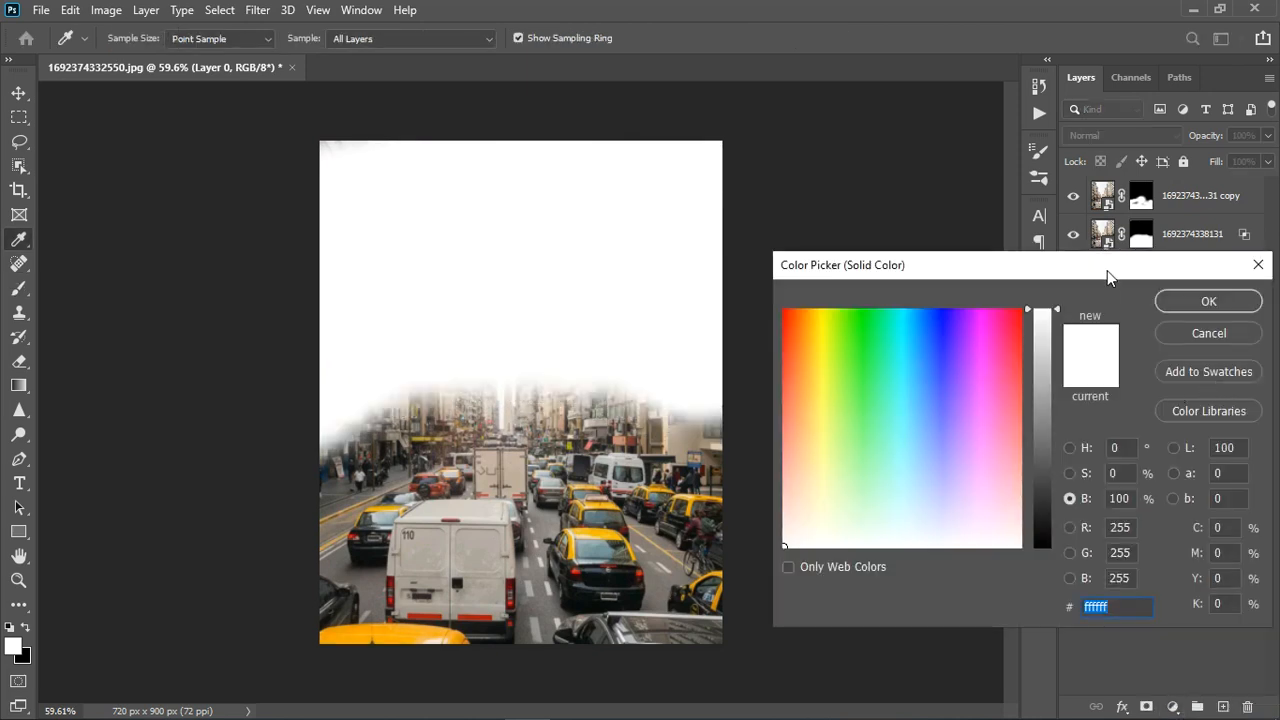
pyautogui.click(1210, 301)
pyautogui.moveTo(1206, 270); pyautogui.dragTo(1150, 200)
# Step: Set the fill layer's color to RGB 128, 128, 128 and its blend mode to Color
pyautogui.doubleClick(1105, 196)
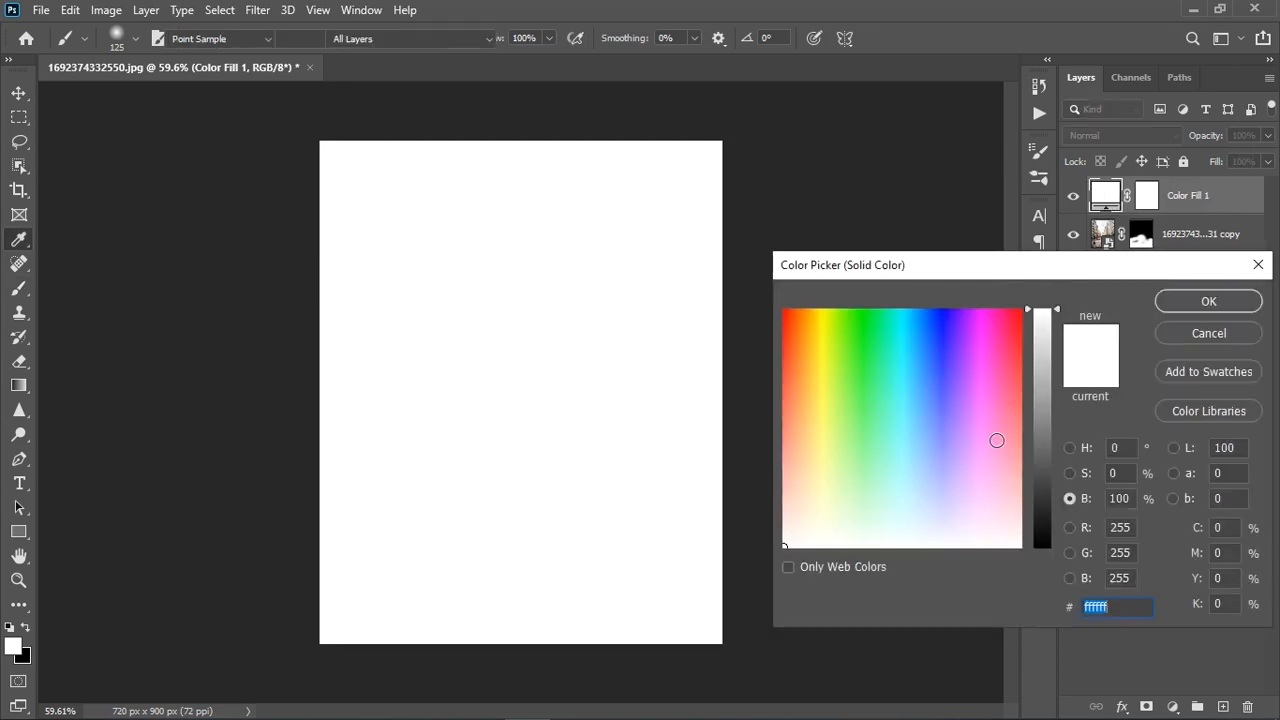
pyautogui.click(1118, 527)
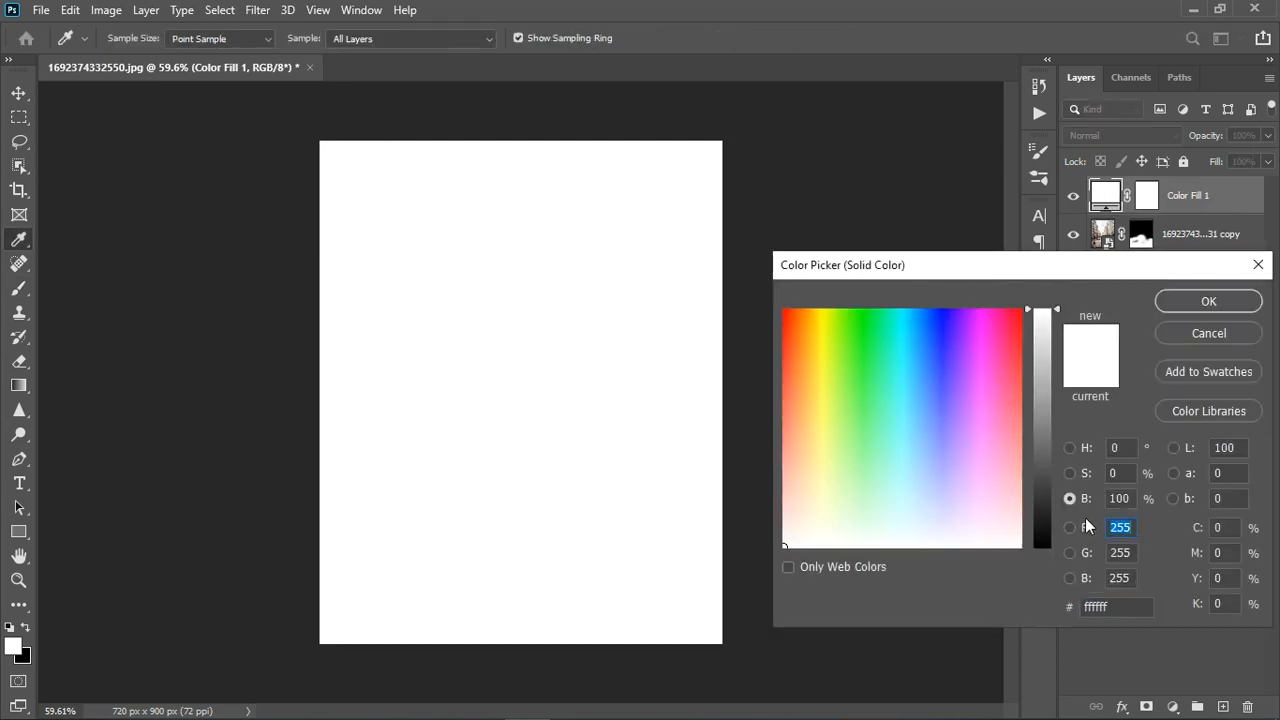
pyautogui.write('128')
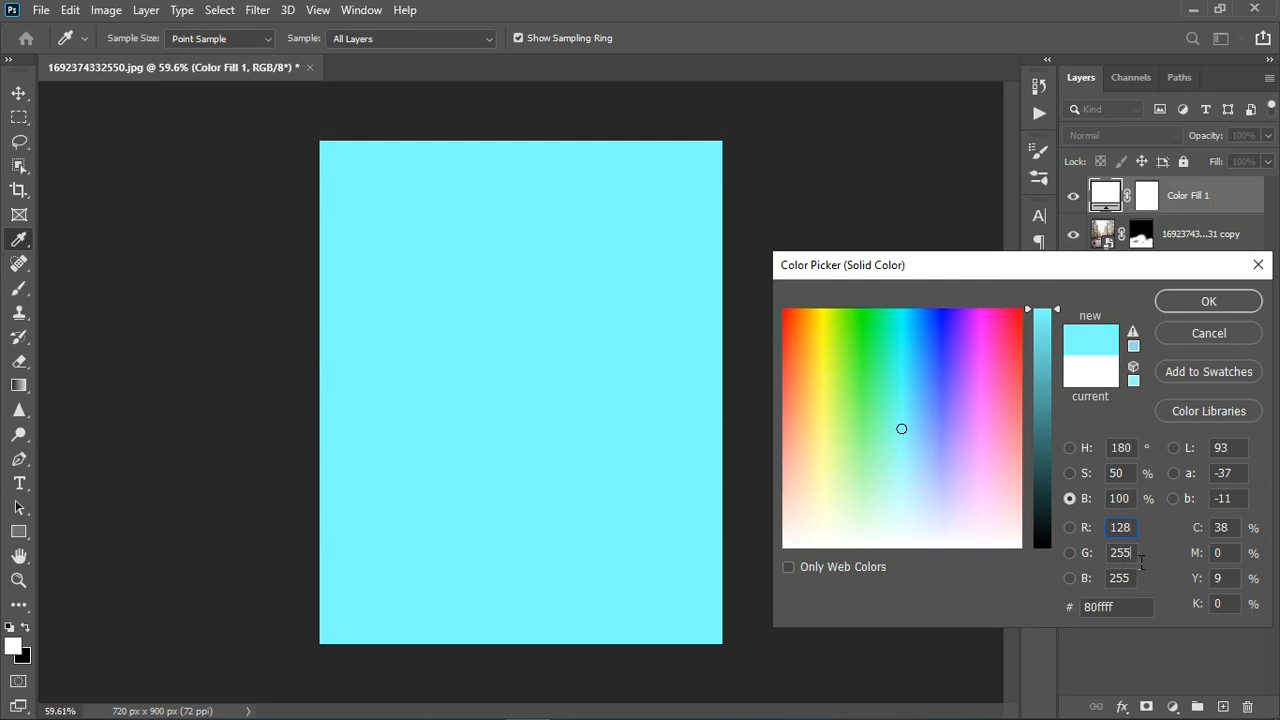
pyautogui.write('128')
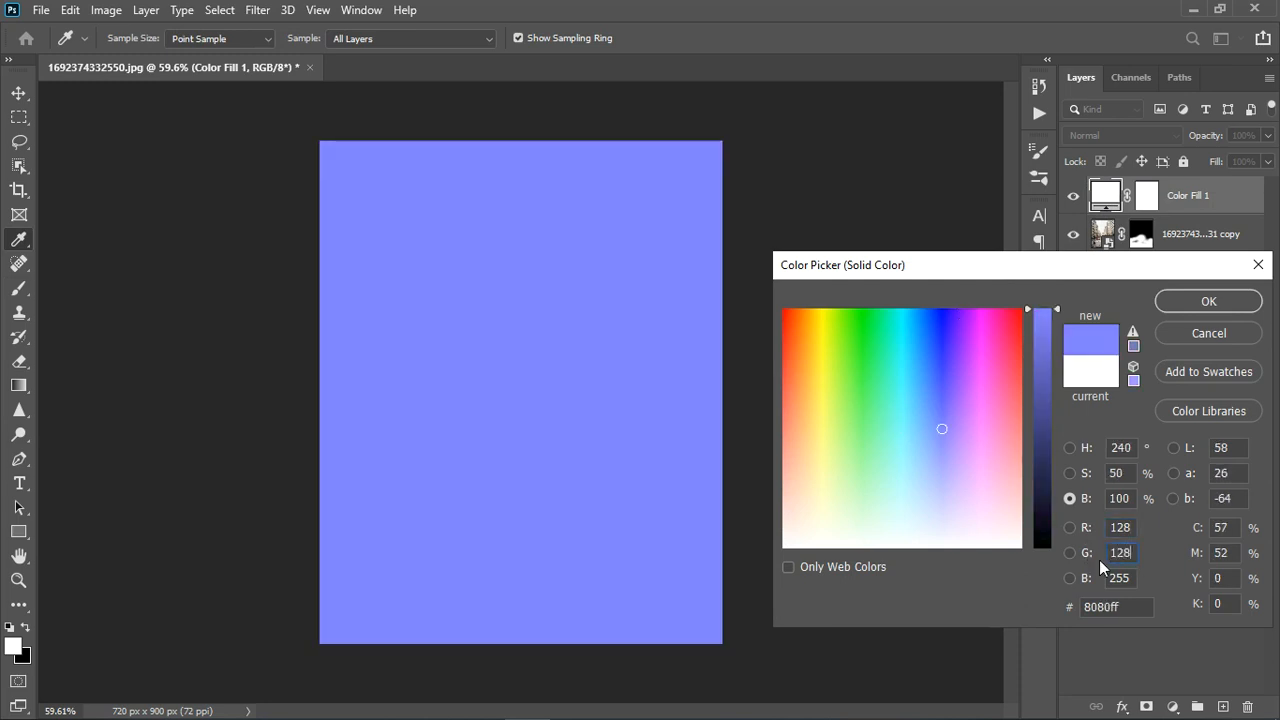
pyautogui.write('128')
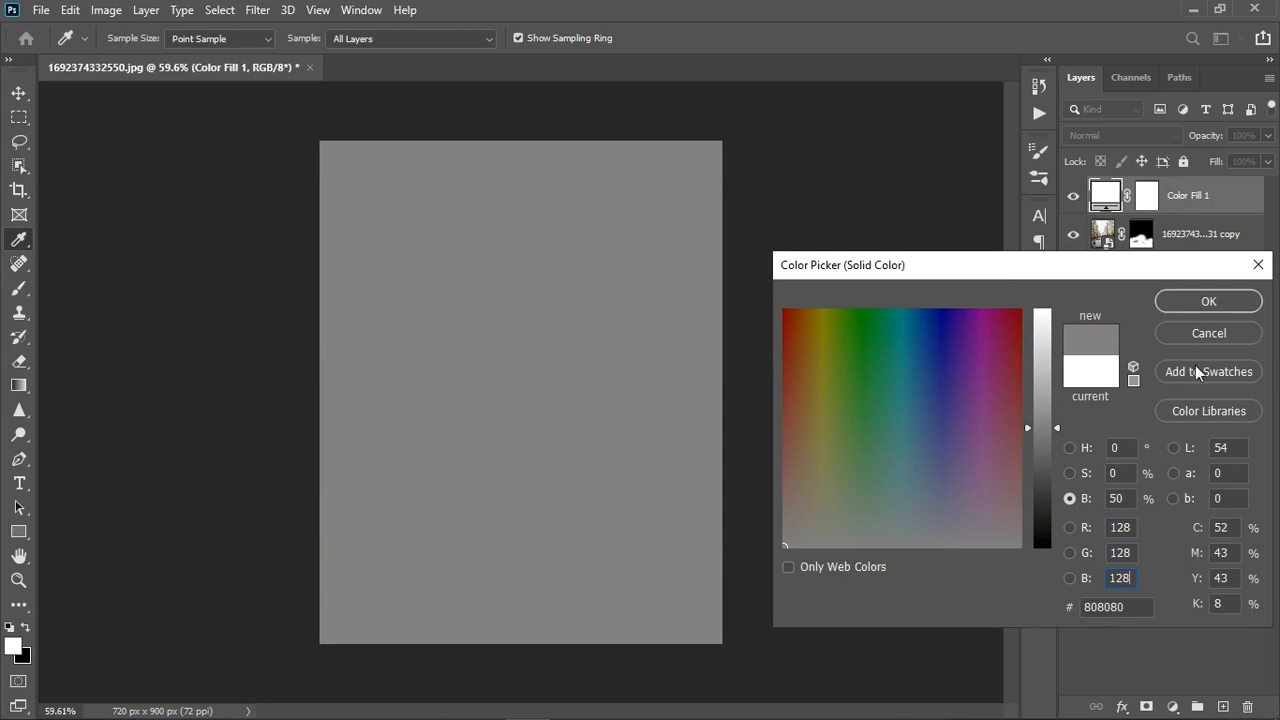
pyautogui.click(1208, 300)
pyautogui.press('b')
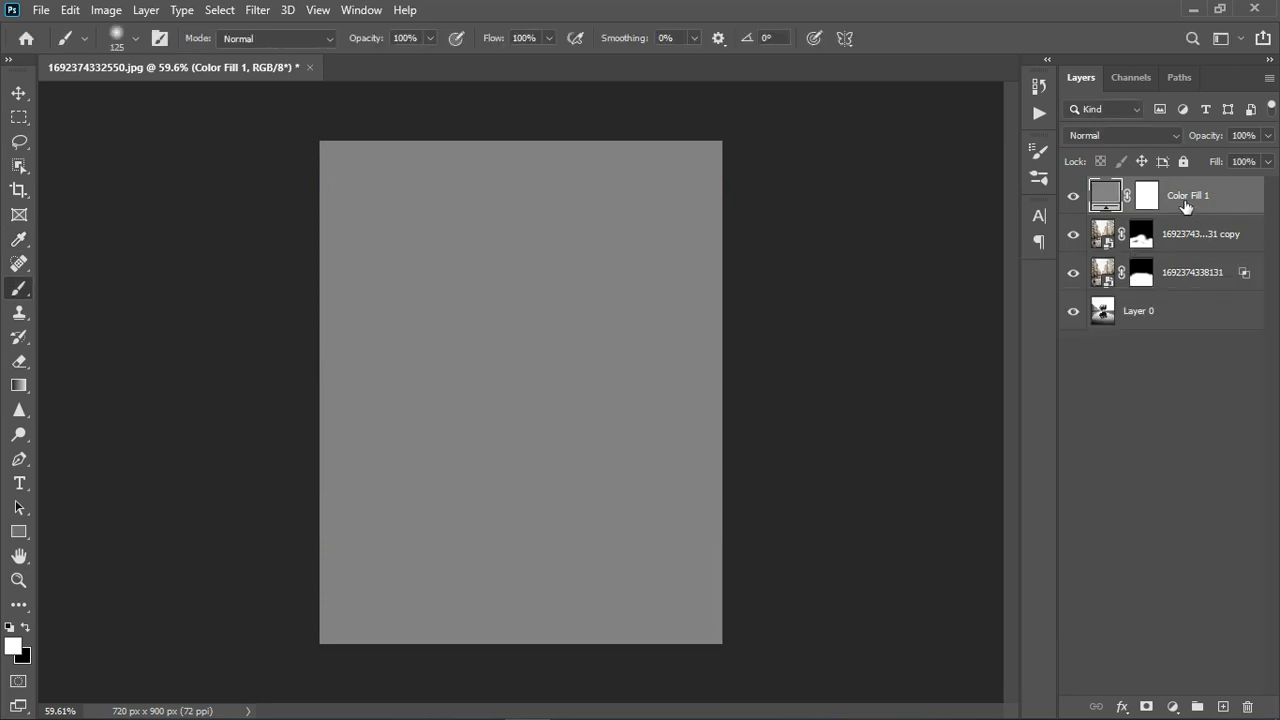
pyautogui.click(1142, 136)
pyautogui.click(1094, 573)
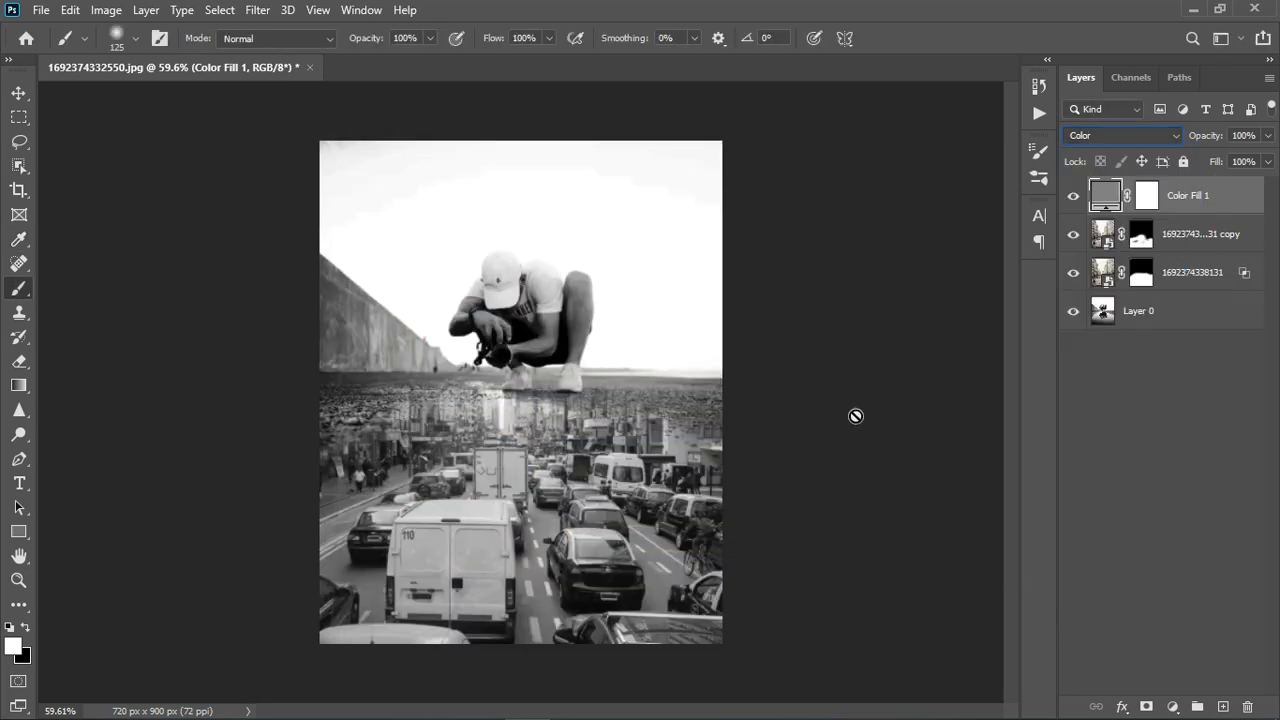
# Step: Add a Curves adjustment directly above the photographer photo, lower the curve's white endpoint slightly and remove the trial midpoint
pyautogui.click(1211, 321)
pyautogui.click(1173, 706)
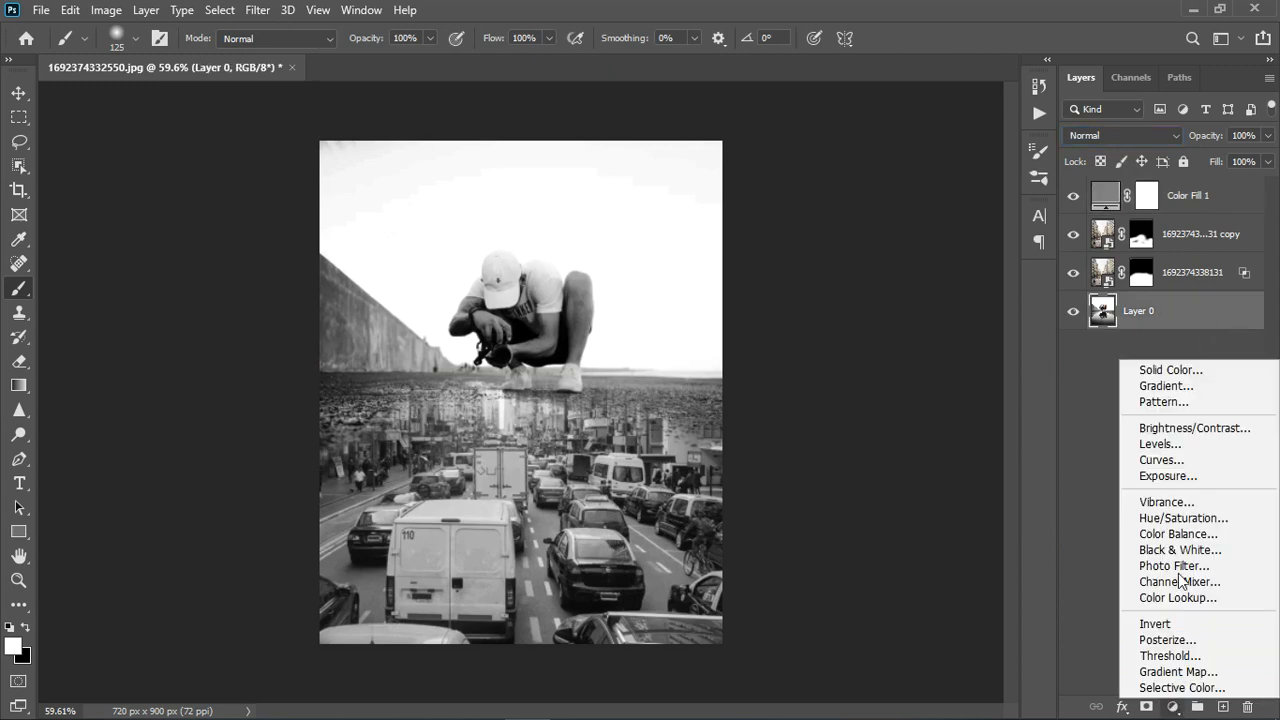
pyautogui.click(1183, 458)
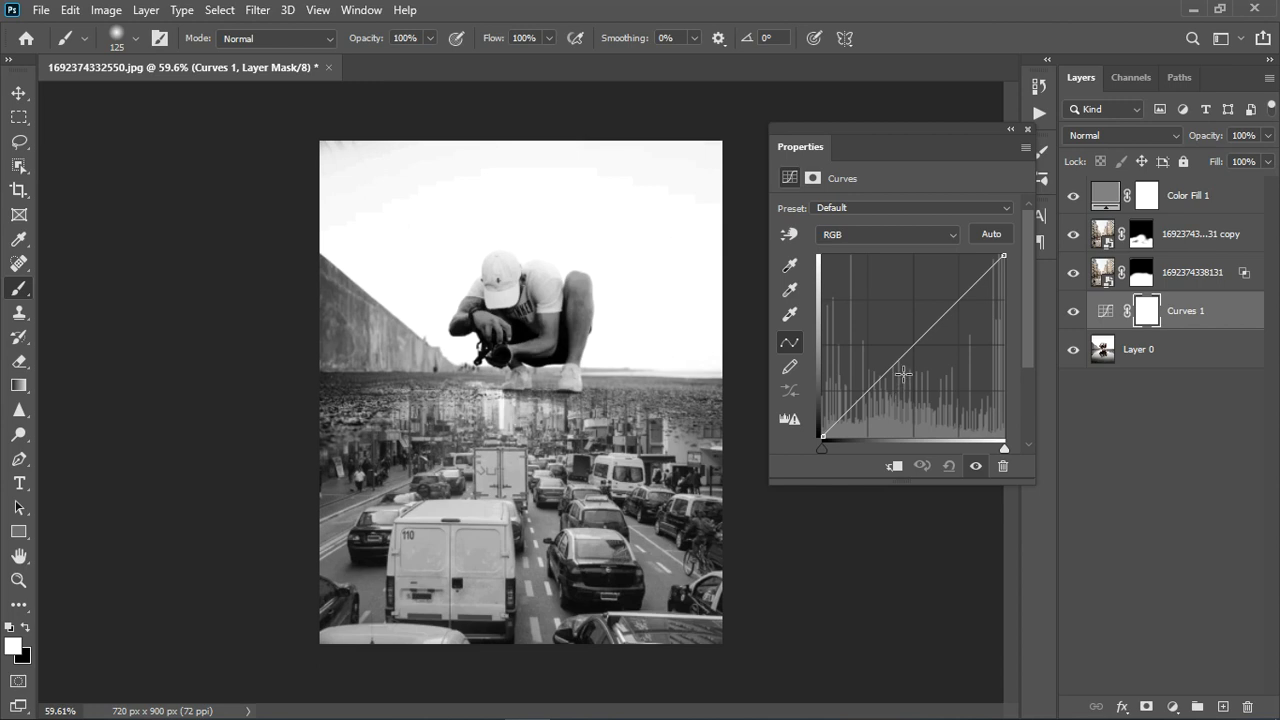
pyautogui.moveTo(903, 373); pyautogui.dragTo(907, 376)
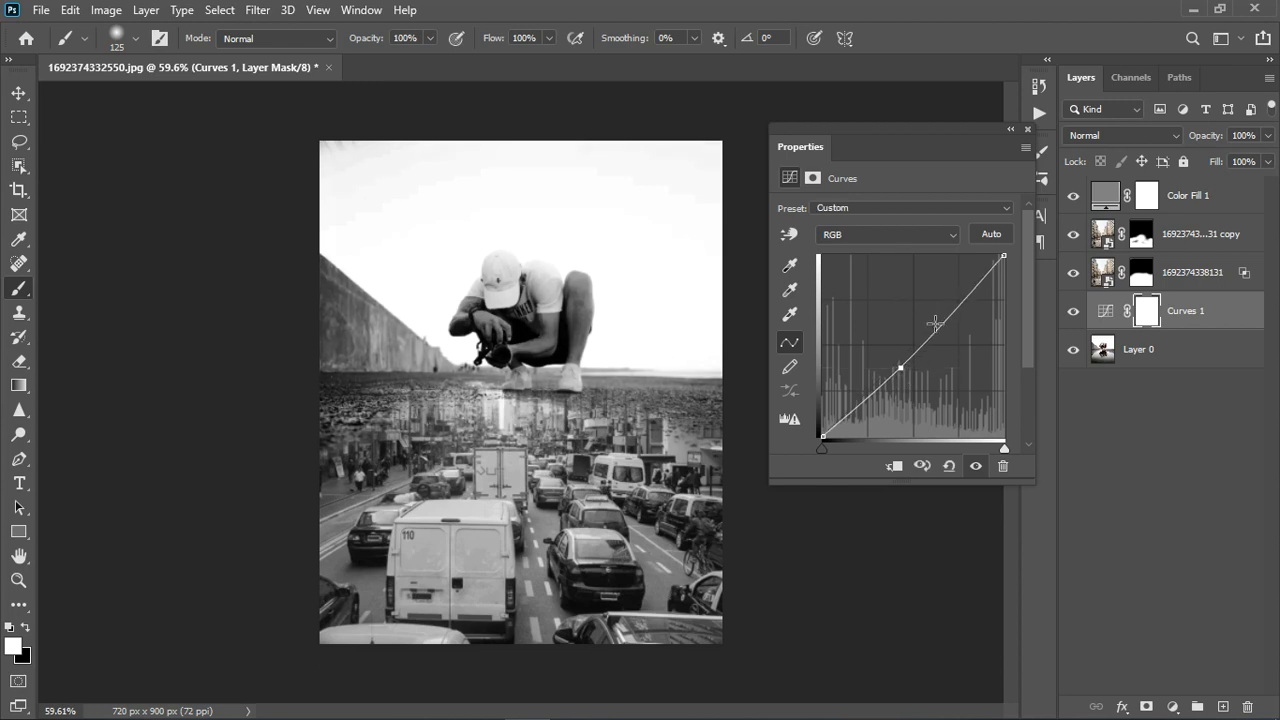
pyautogui.moveTo(1013, 273); pyautogui.dragTo(1012, 267)
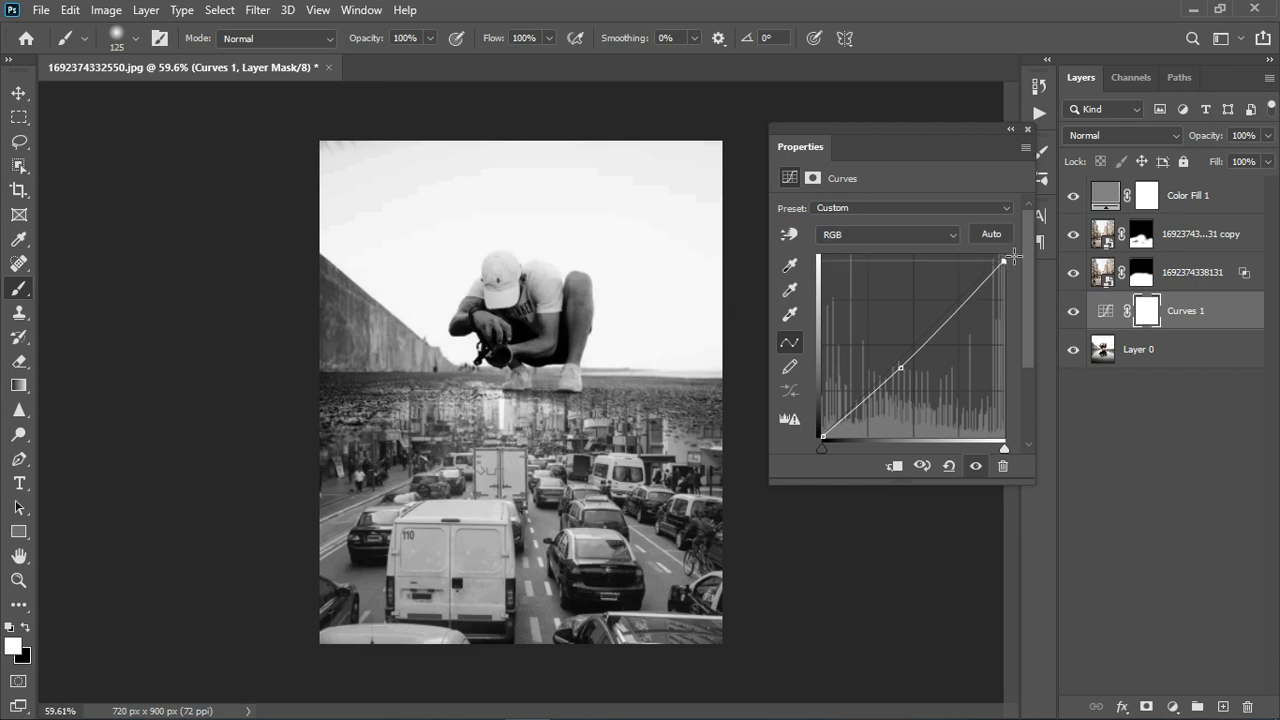
pyautogui.moveTo(996, 448); pyautogui.dragTo(1019, 448)
pyautogui.moveTo(831, 450); pyautogui.dragTo(808, 452)
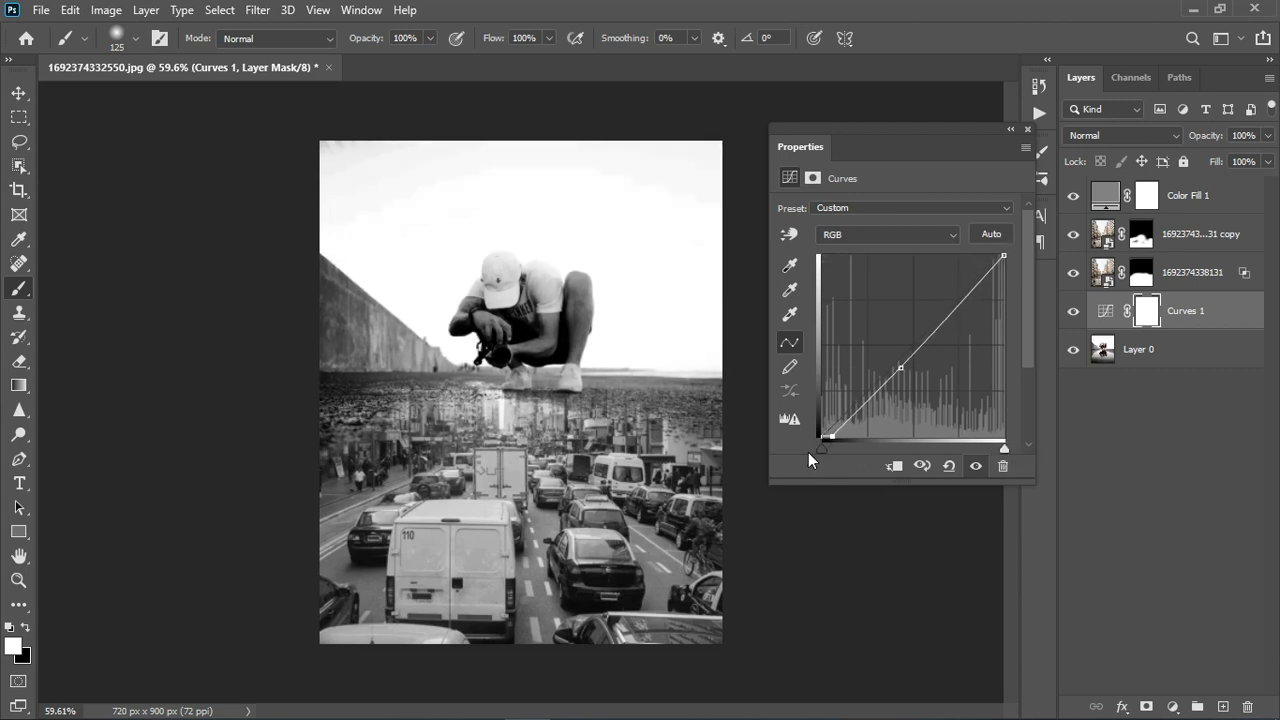
pyautogui.moveTo(1013, 264); pyautogui.dragTo(1012, 272)
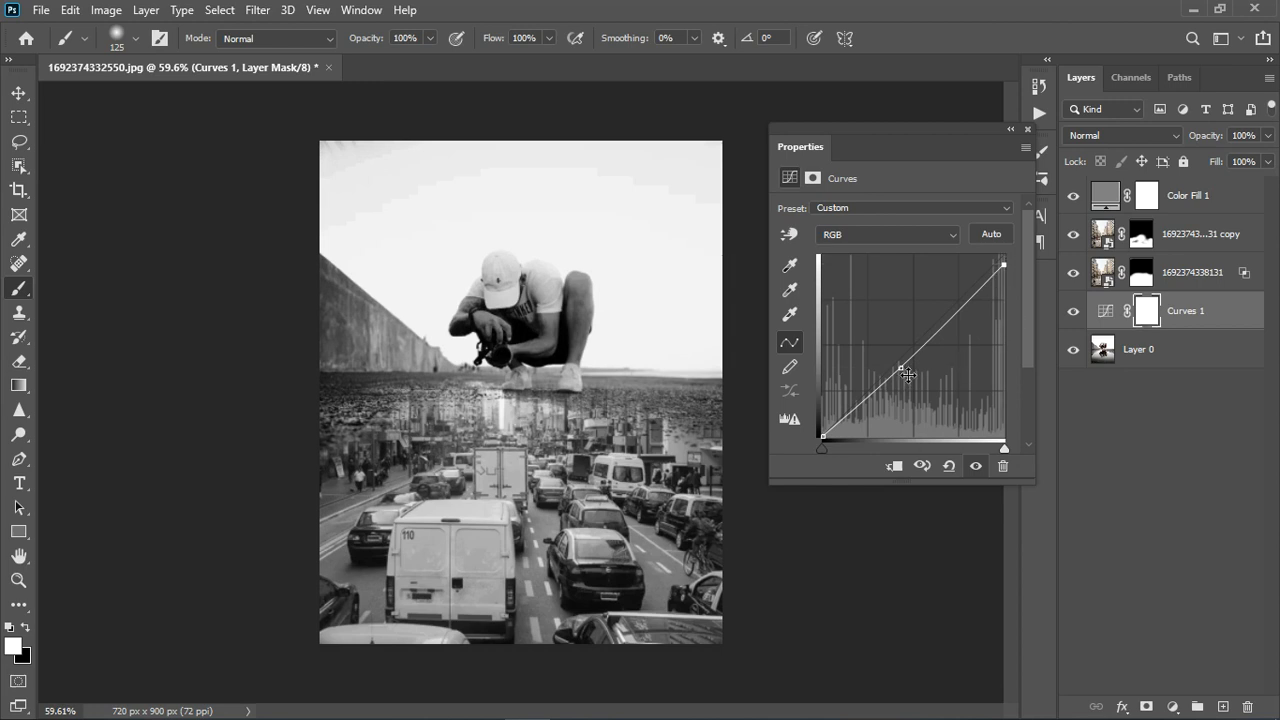
pyautogui.moveTo(908, 375); pyautogui.dragTo(924, 538)
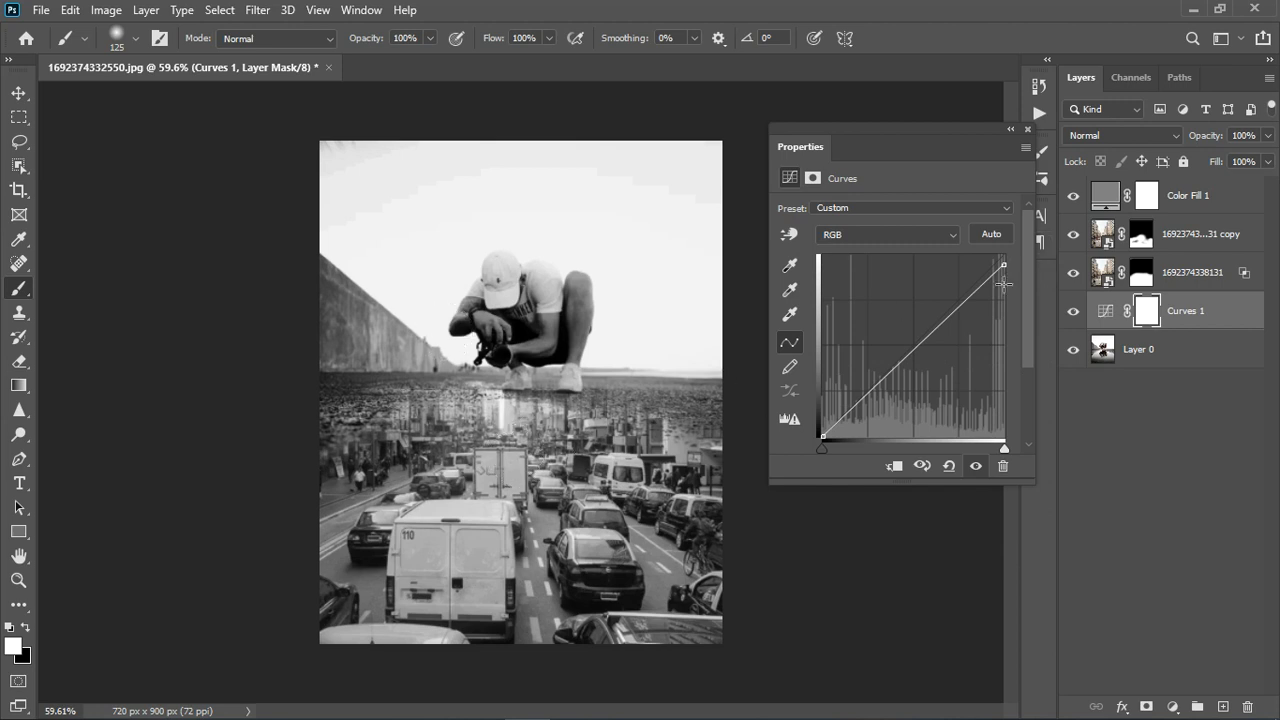
pyautogui.click(1027, 130)
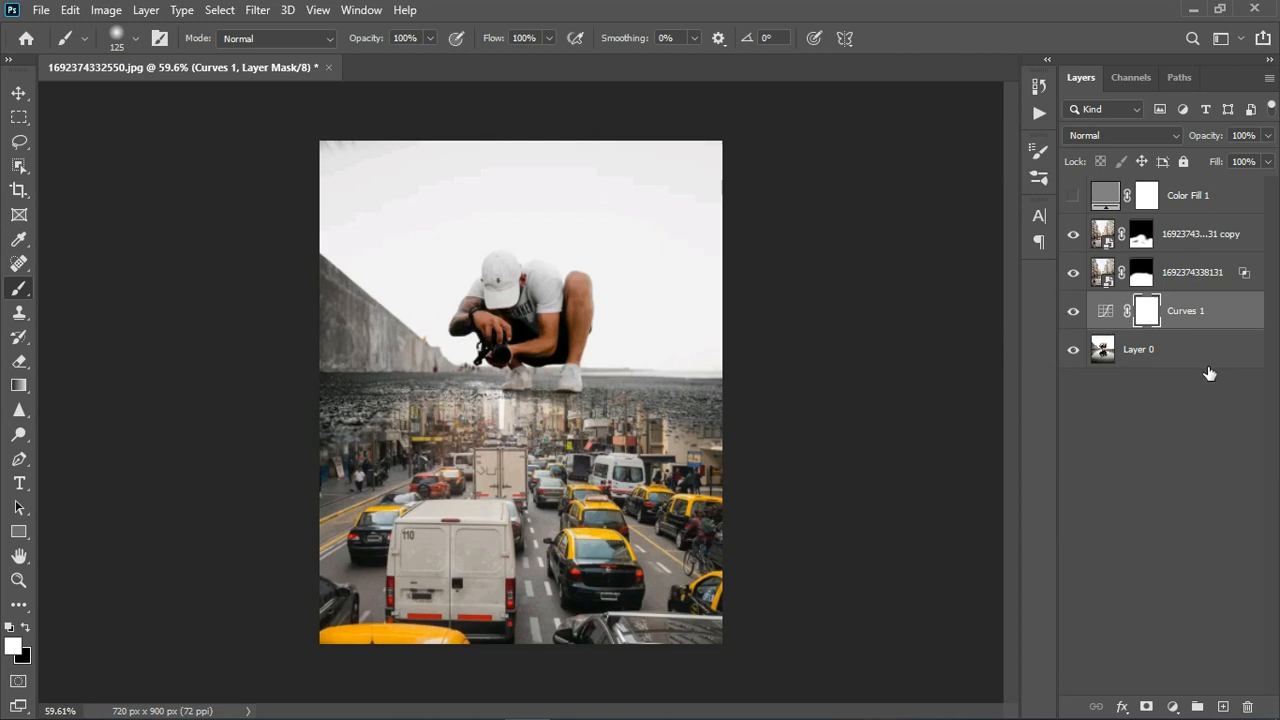
# Step: Add a Hue/Saturation adjustment above the lower Curves layer with Saturation +11 and Lightness +4, and compare the image with and without it
pyautogui.click(1173, 707)
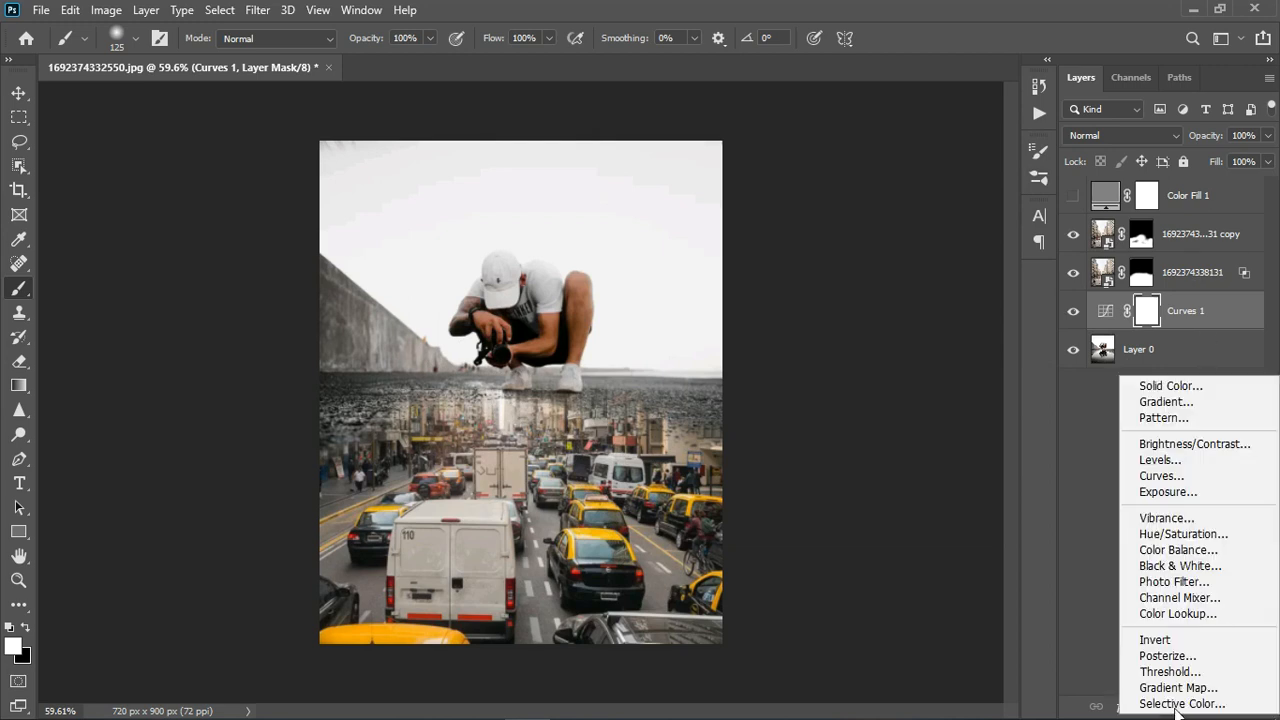
pyautogui.click(1187, 534)
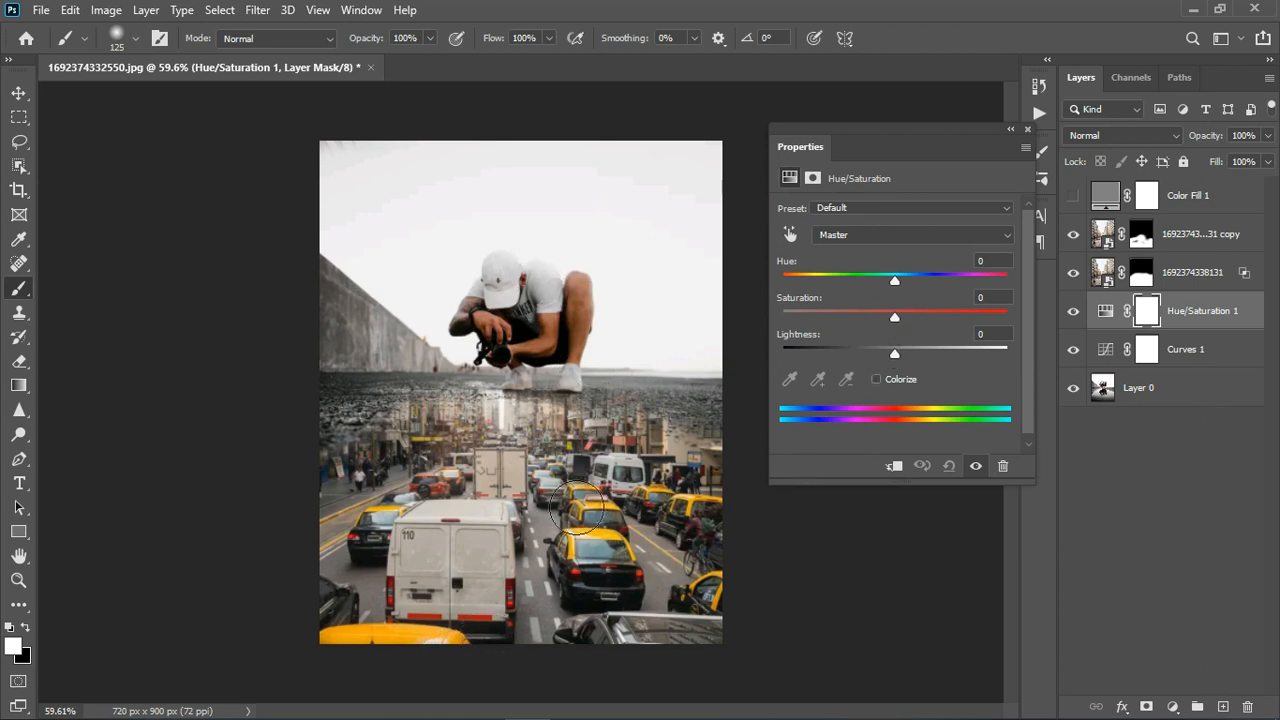
pyautogui.click(861, 237)
pyautogui.click(861, 238)
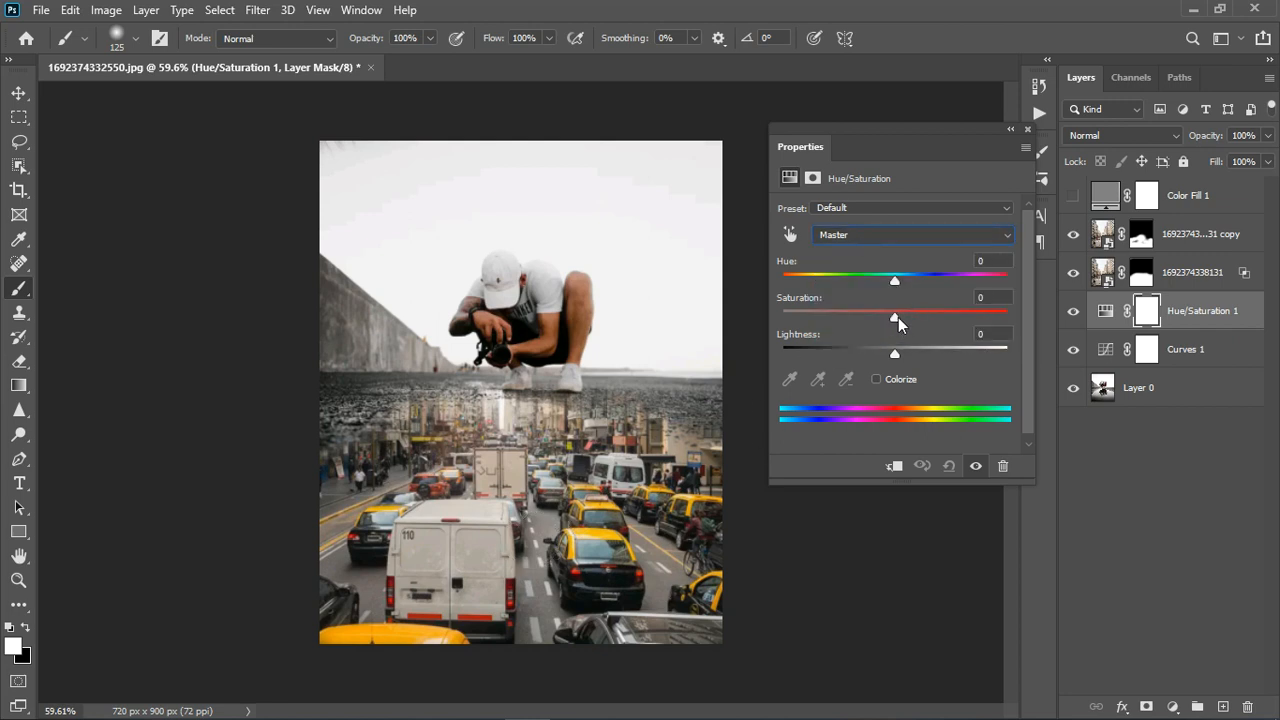
pyautogui.moveTo(898, 317); pyautogui.dragTo(900, 354)
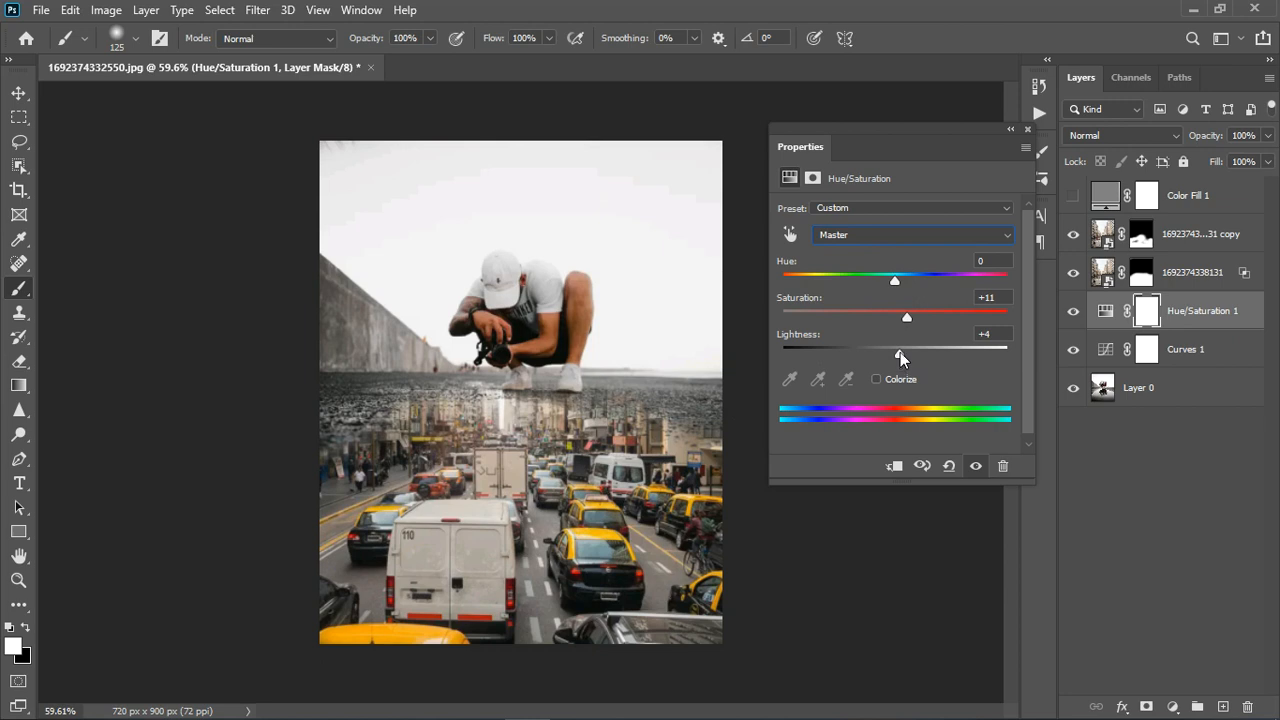
pyautogui.moveTo(895, 283); pyautogui.dragTo(897, 281)
pyautogui.click(1028, 131)
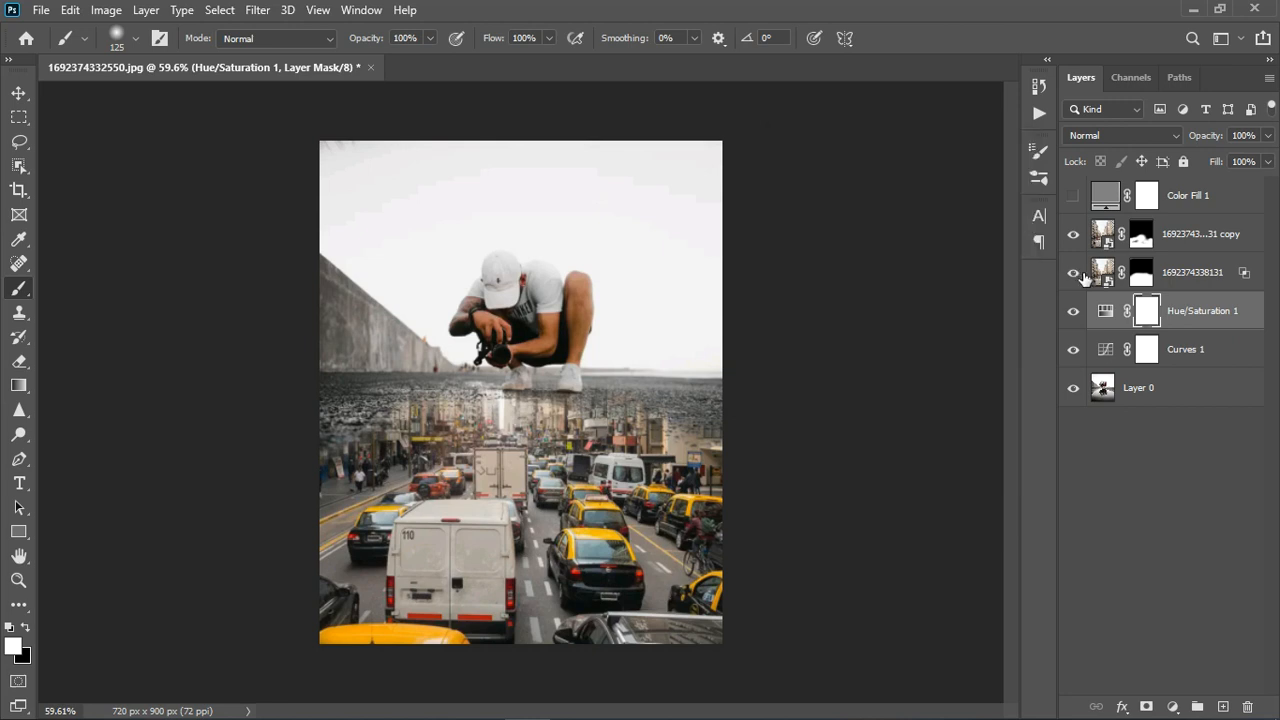
pyautogui.click(1073, 312)
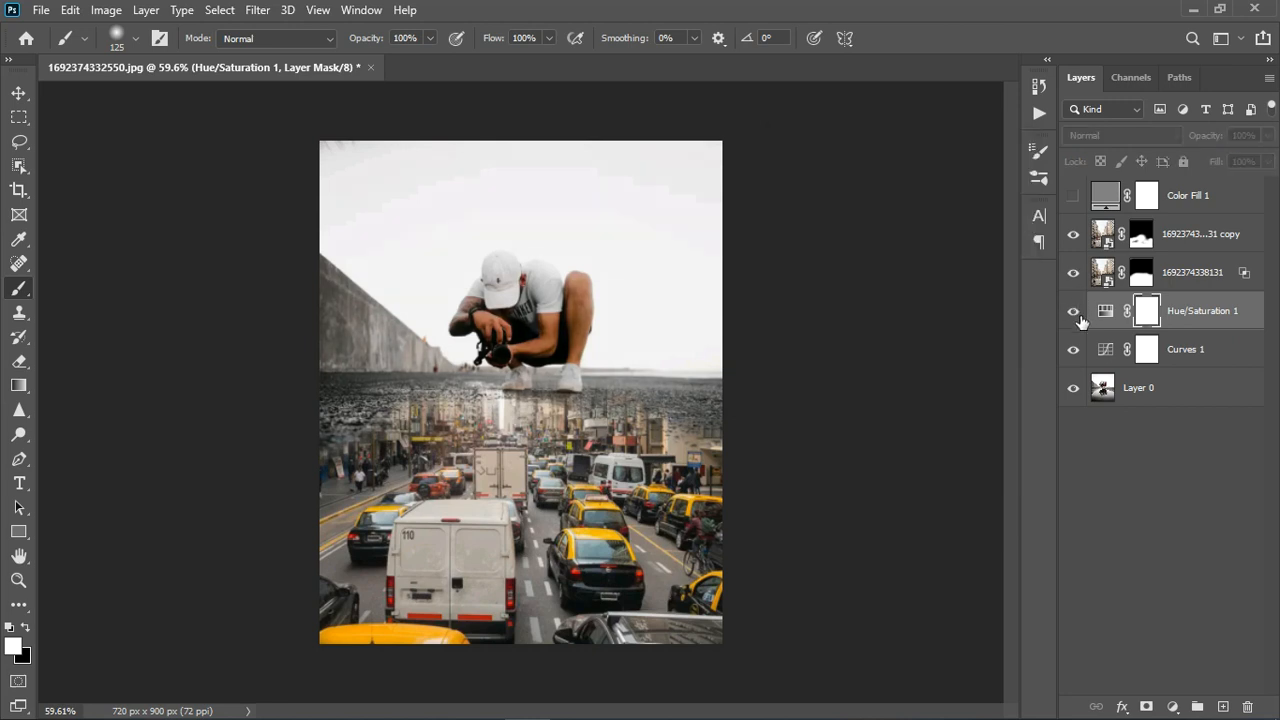
pyautogui.click(1073, 312)
pyautogui.scroll(-2, 575, 456)
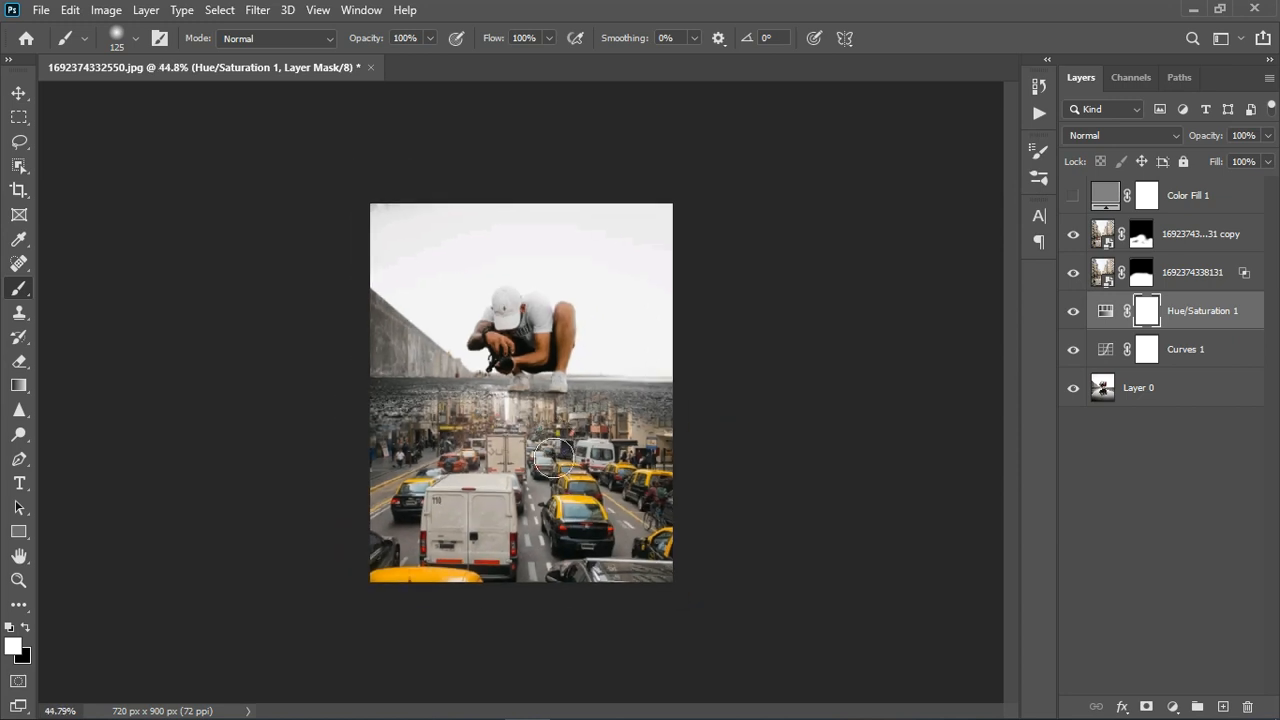
pyautogui.scroll(2, 553, 458)
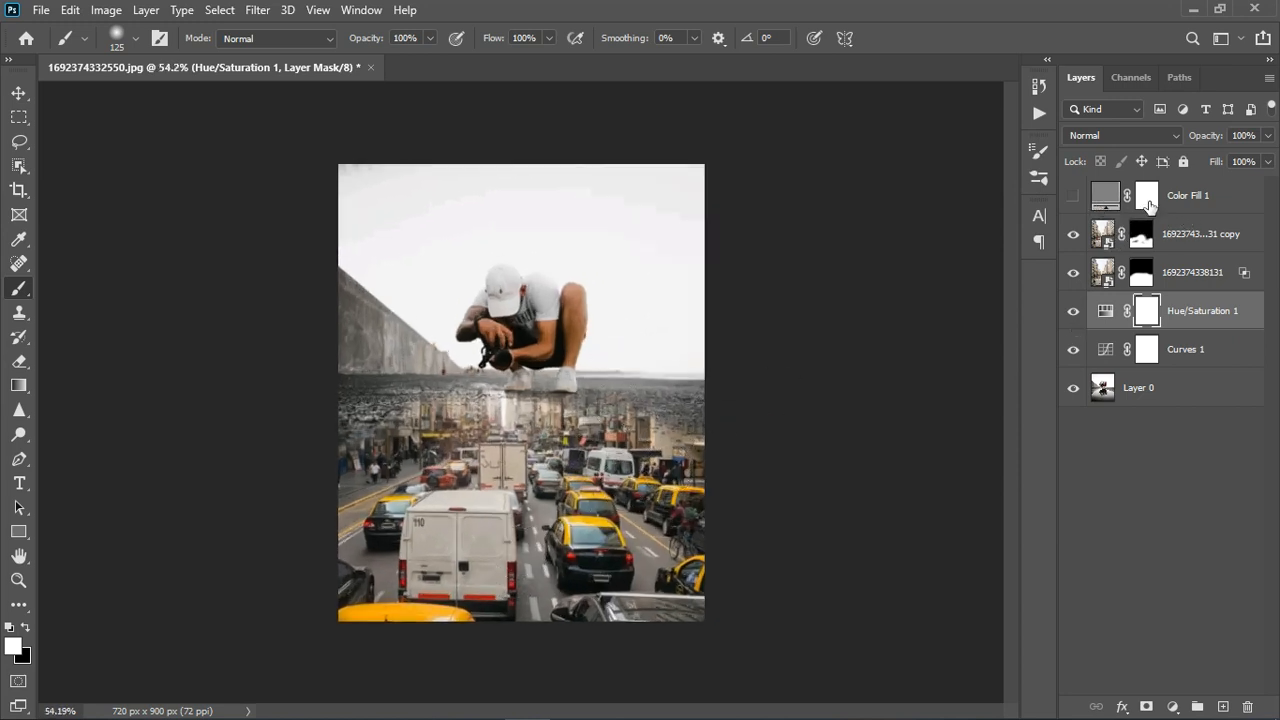
# Step: Stamp all visible layers into a new layer above the street photo copy and delete the hidden gray Color Fill layer
pyautogui.click(1229, 234)
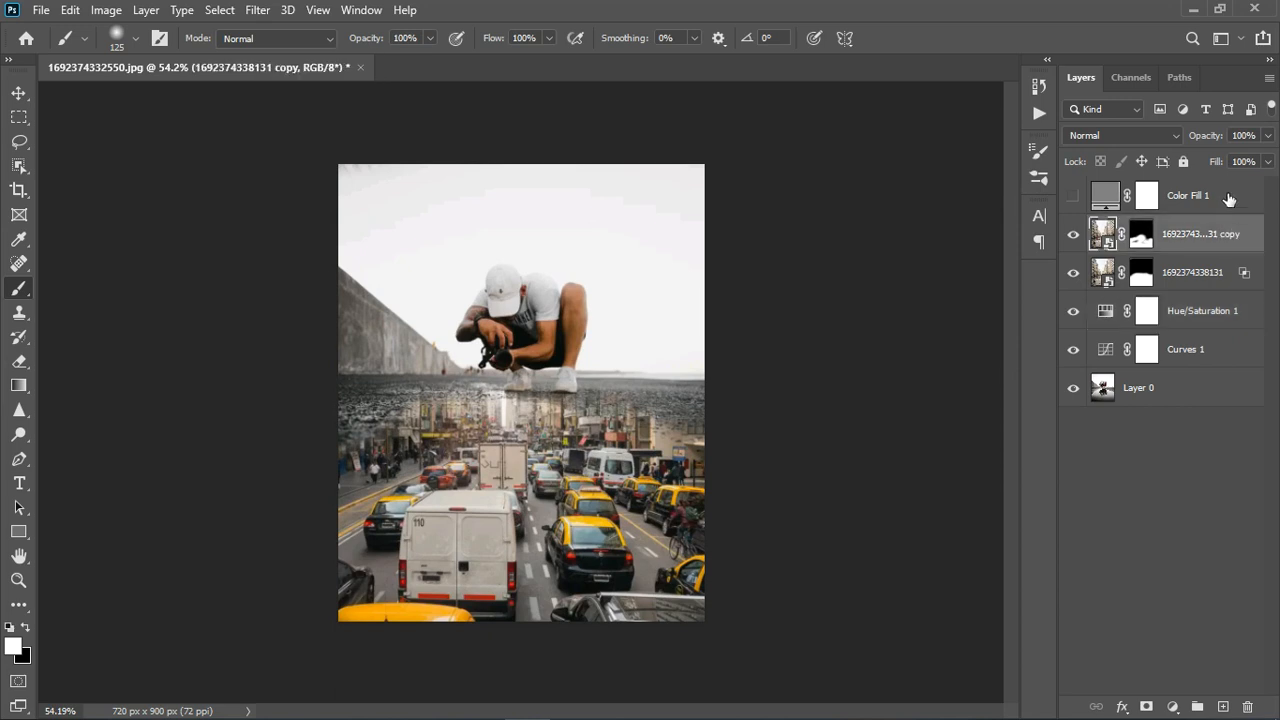
pyautogui.click(1228, 195)
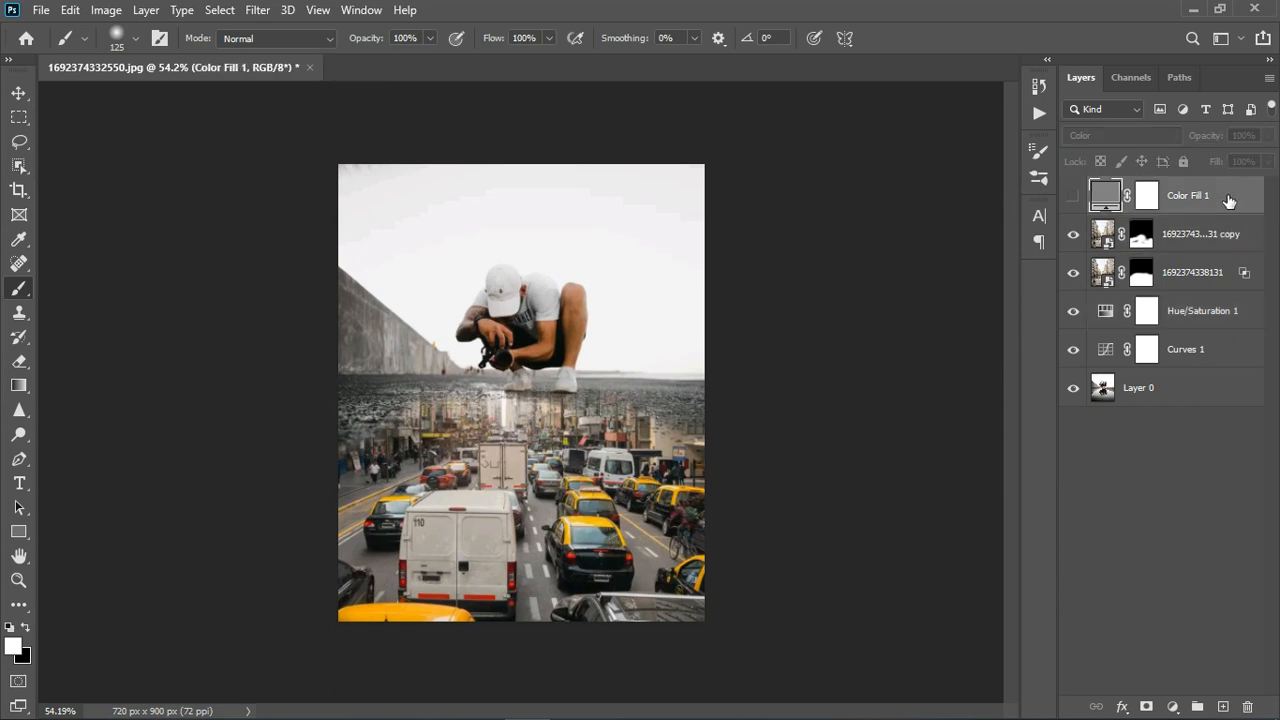
pyautogui.click(1220, 240)
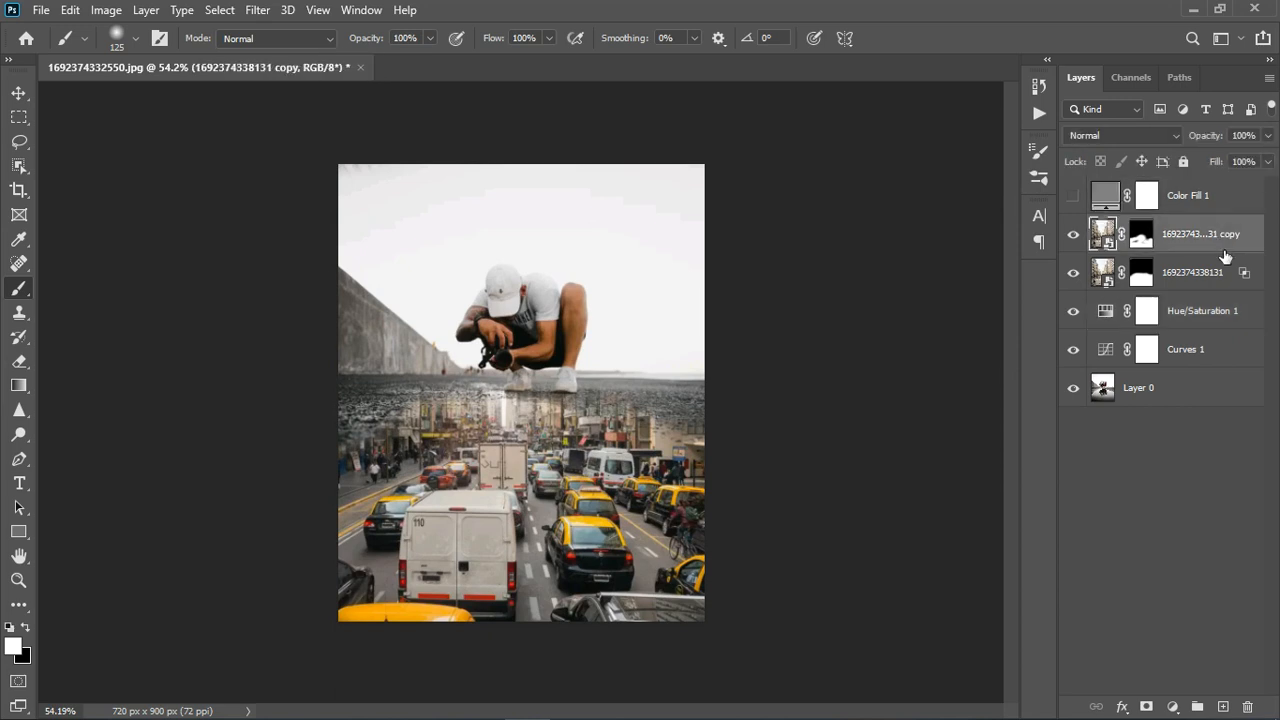
pyautogui.hotkey('ctrl', 'shift', 'alt', 'e')
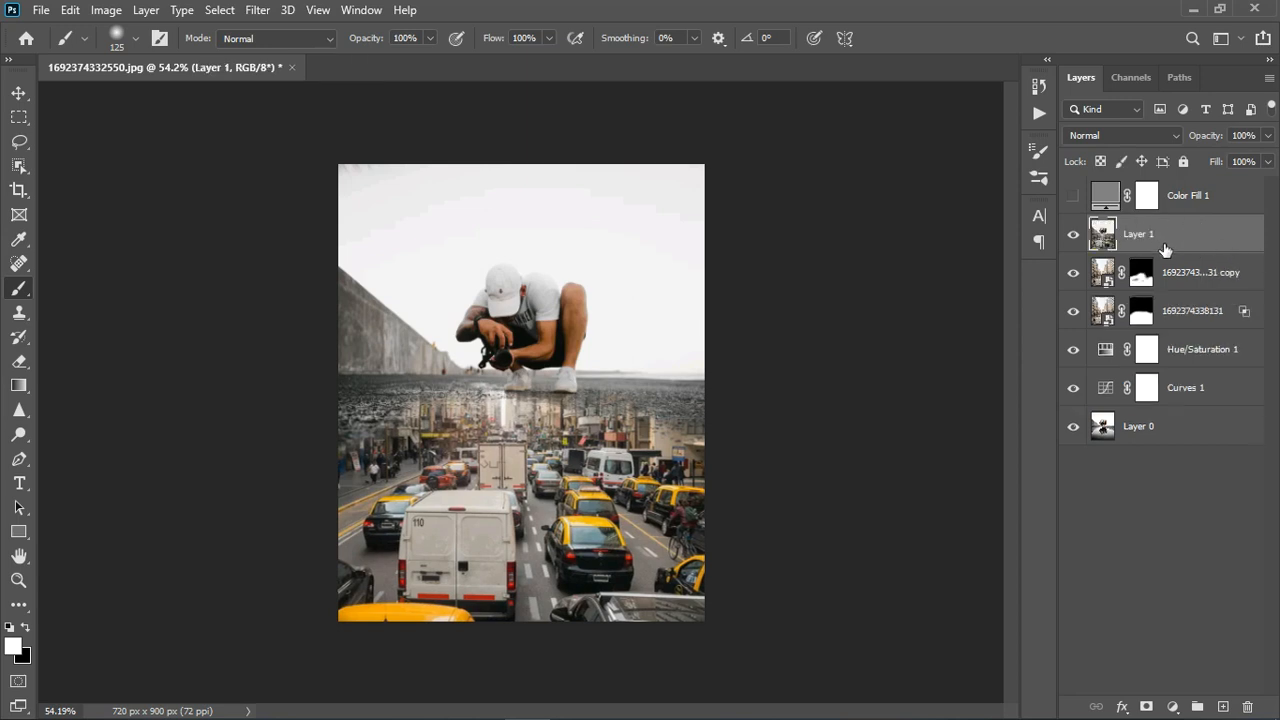
pyautogui.click(1183, 200)
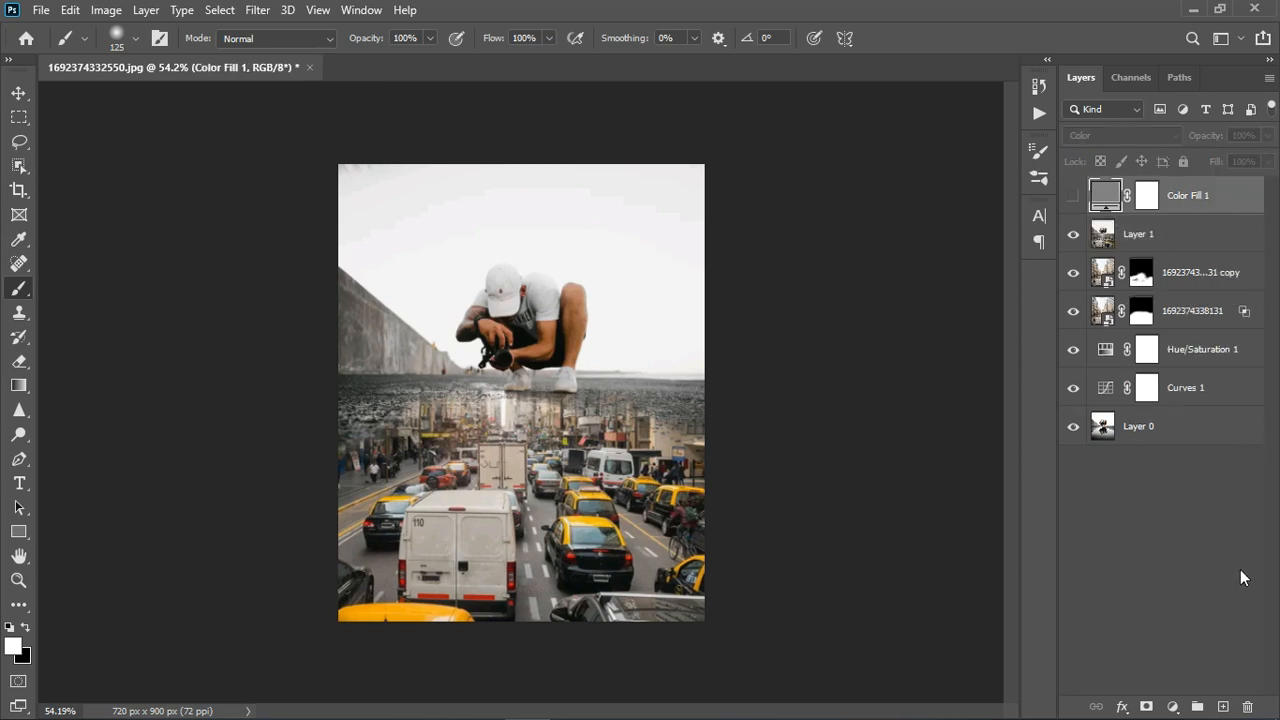
pyautogui.press('Delete')
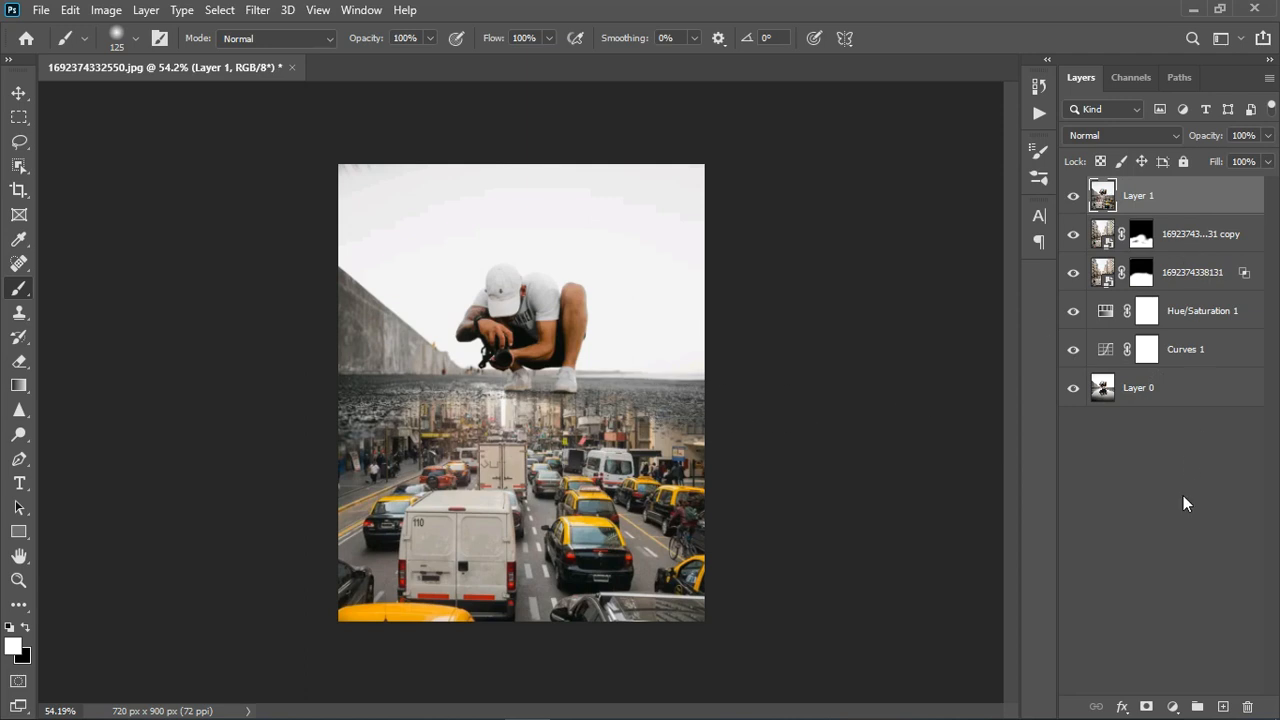
# Step: Add a Curves adjustment above the merged layer and pull the curve's midpoint down to darken the whole image
pyautogui.click(1174, 706)
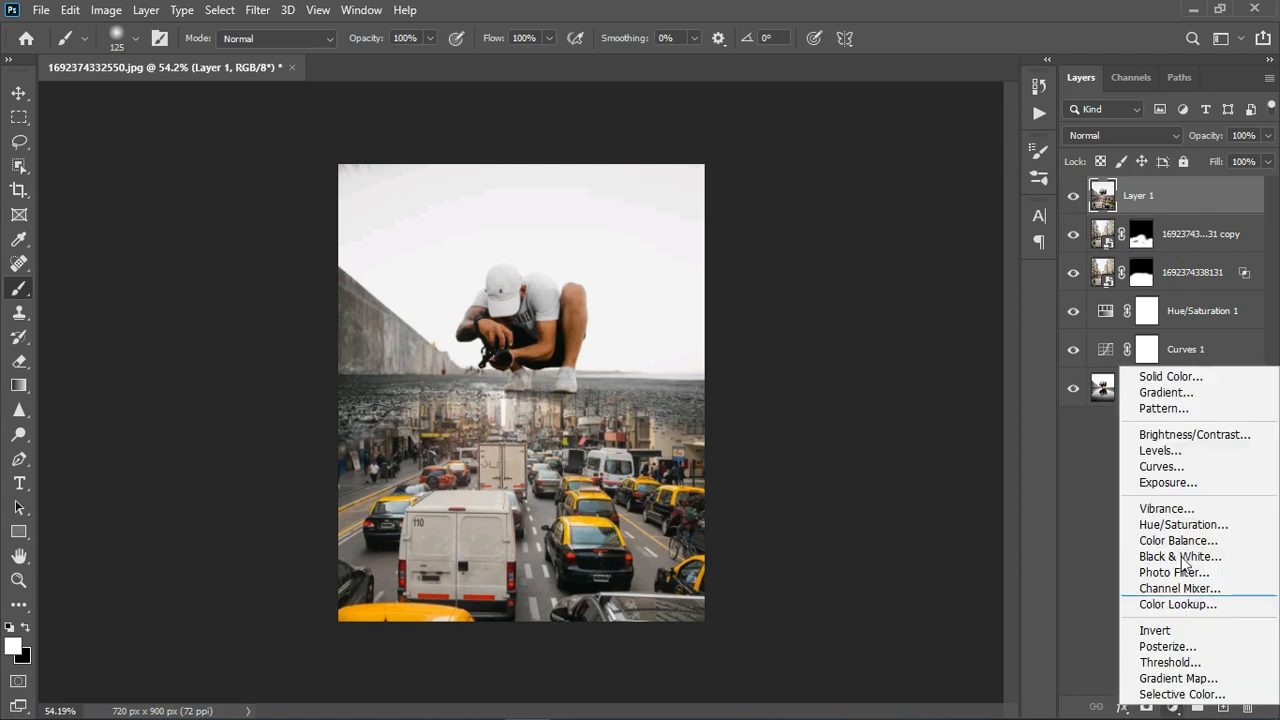
pyautogui.click(1182, 463)
pyautogui.moveTo(922, 340); pyautogui.dragTo(926, 375)
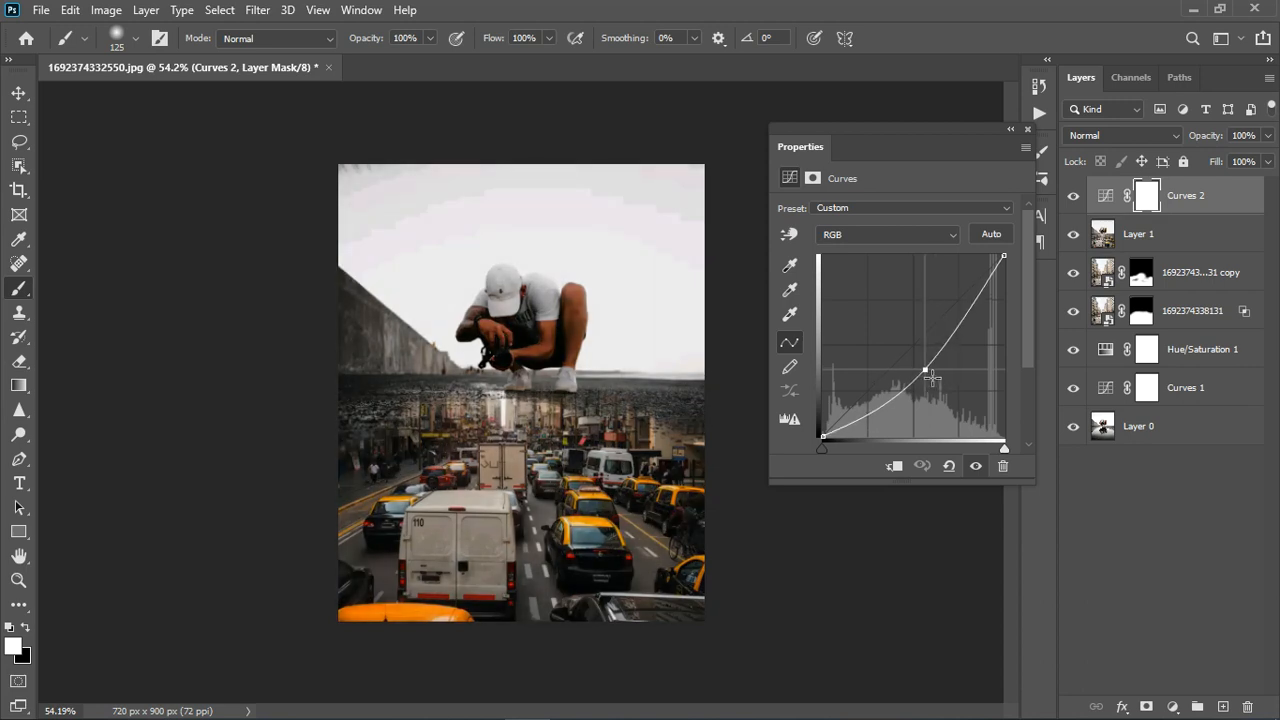
pyautogui.click(1029, 130)
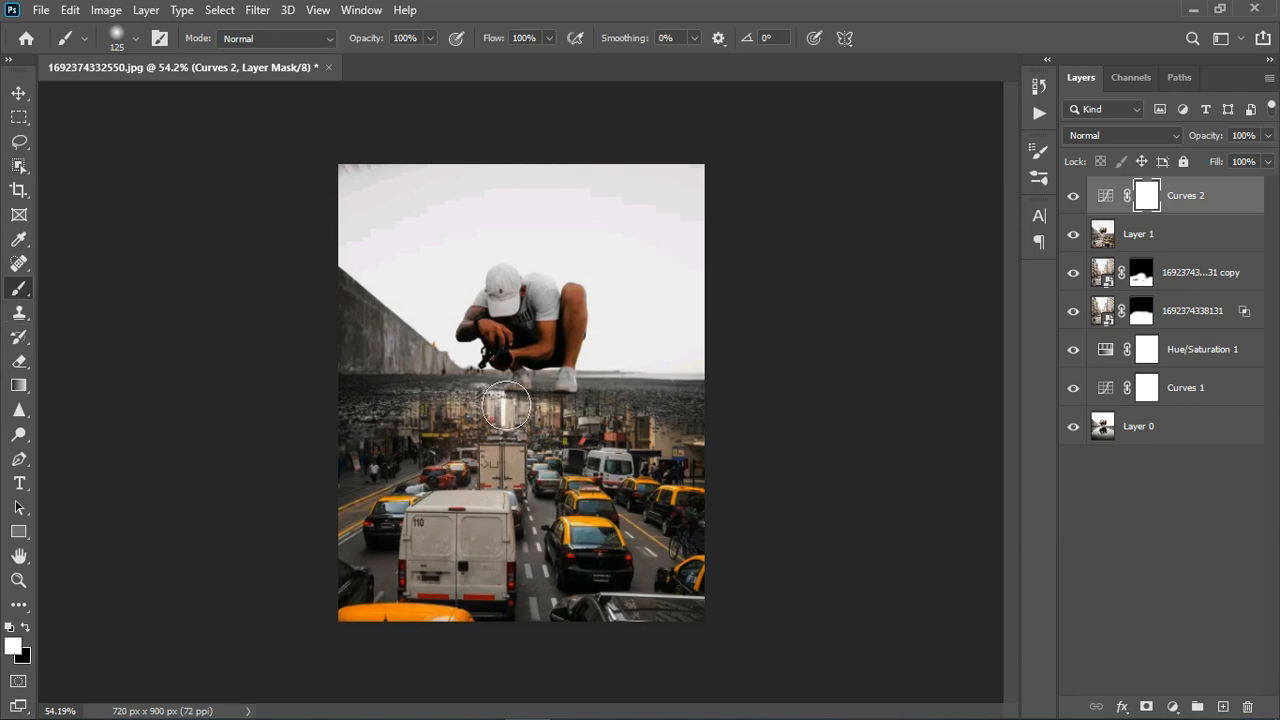
# Step: Enlarge the brush to 900 px, switch it to black, and try a soft dab at the center of the top Curves mask, undoing the dab
pyautogui.press(']')
pyautogui.press(']')
pyautogui.press(']')
pyautogui.press(']')
pyautogui.press(']')
pyautogui.press(']')
pyautogui.press(']')
pyautogui.press(']')
pyautogui.press(']')
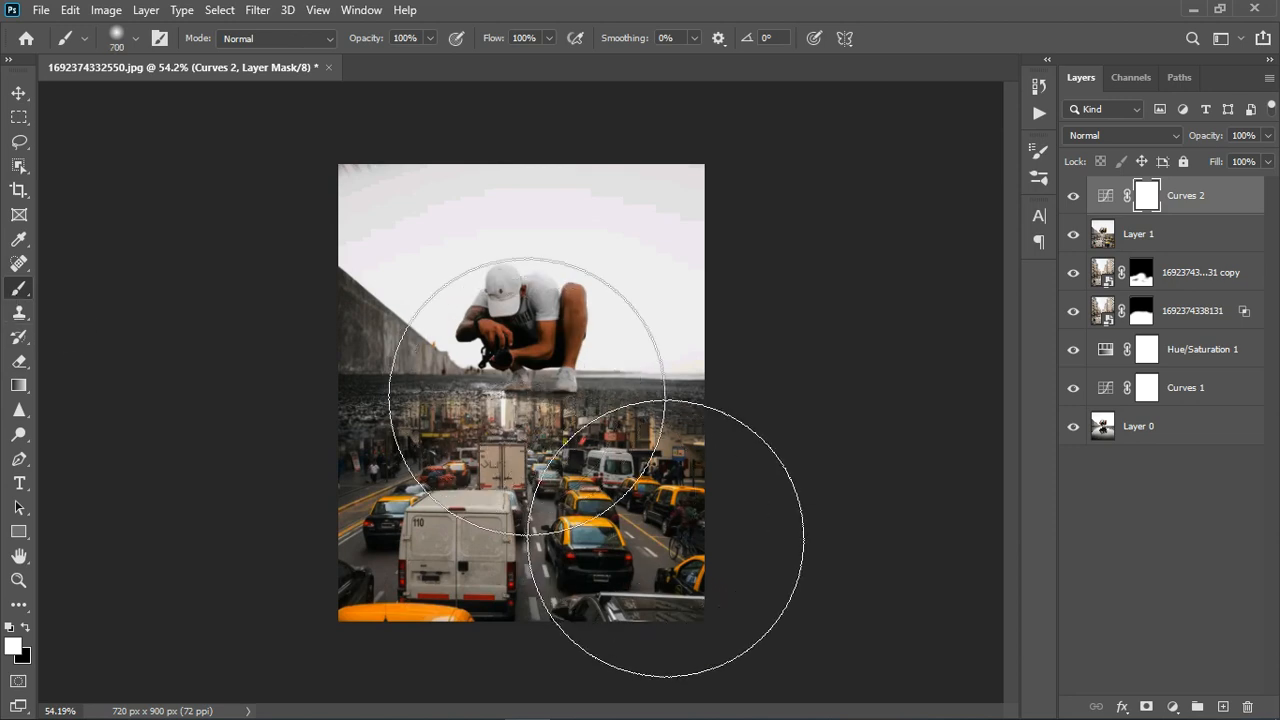
pyautogui.press(']')
pyautogui.press(']')
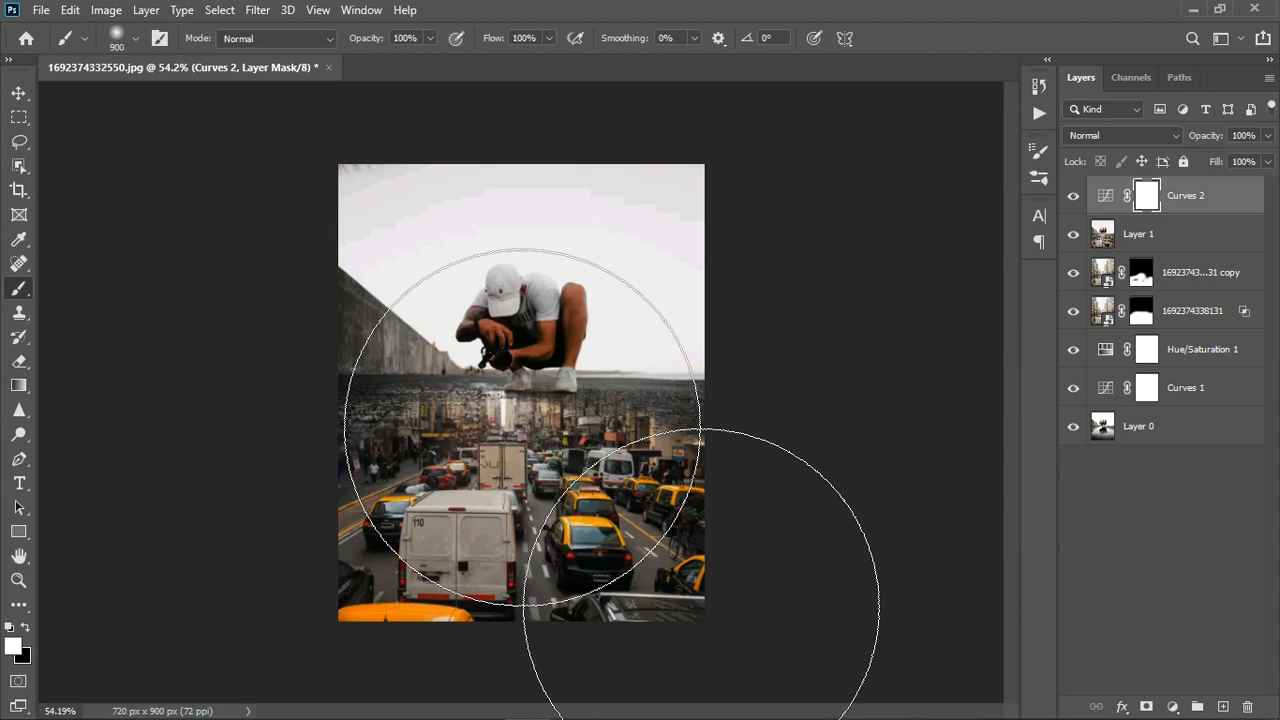
pyautogui.press('x')
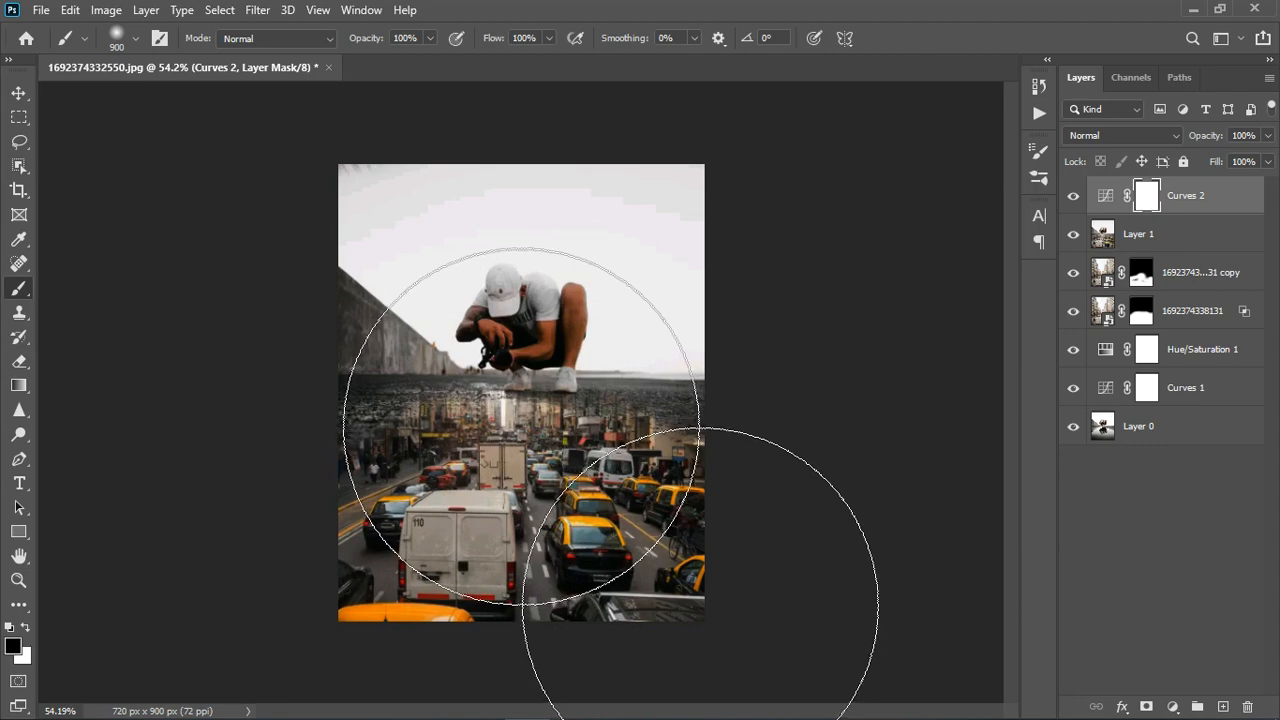
pyautogui.click(521, 432)
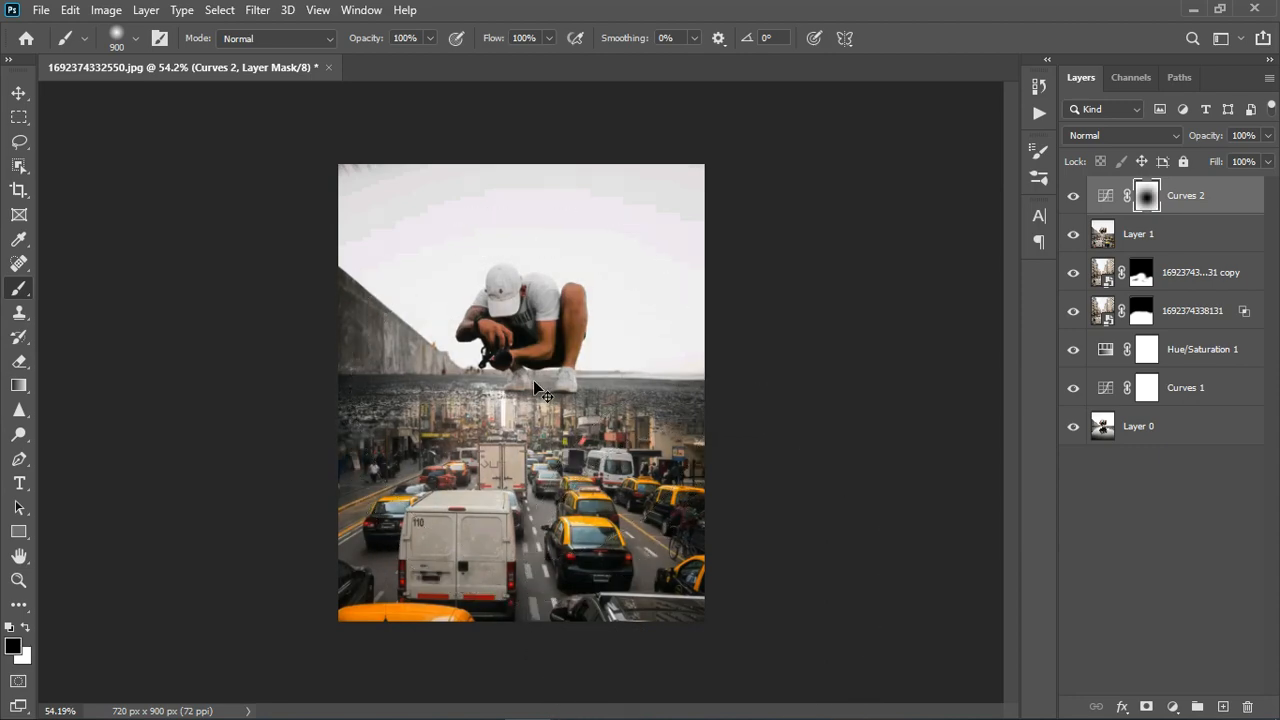
pyautogui.hotkey('ctrl', 'z')
# Step: Set the brush to 100% hardness and 700 px and paint one black dab at the image center on the top Curves mask
pyautogui.click(136, 38)
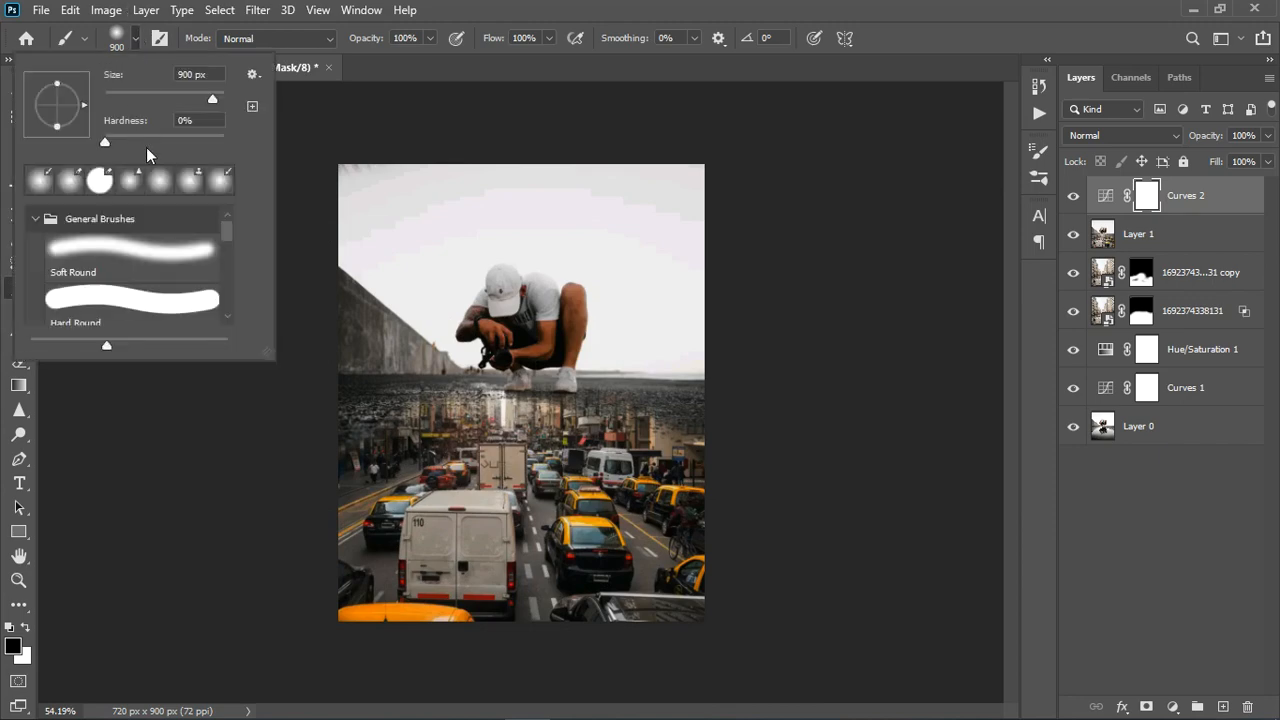
pyautogui.moveTo(104, 147); pyautogui.dragTo(223, 141)
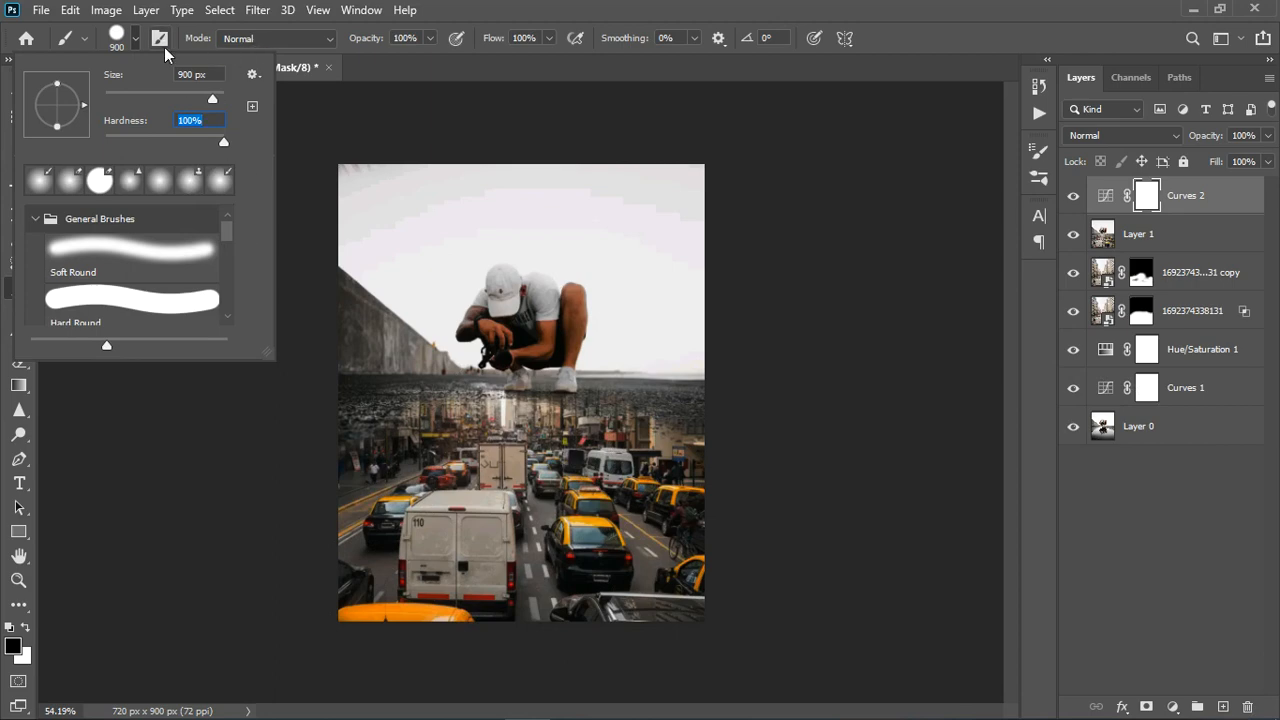
pyautogui.click(136, 38)
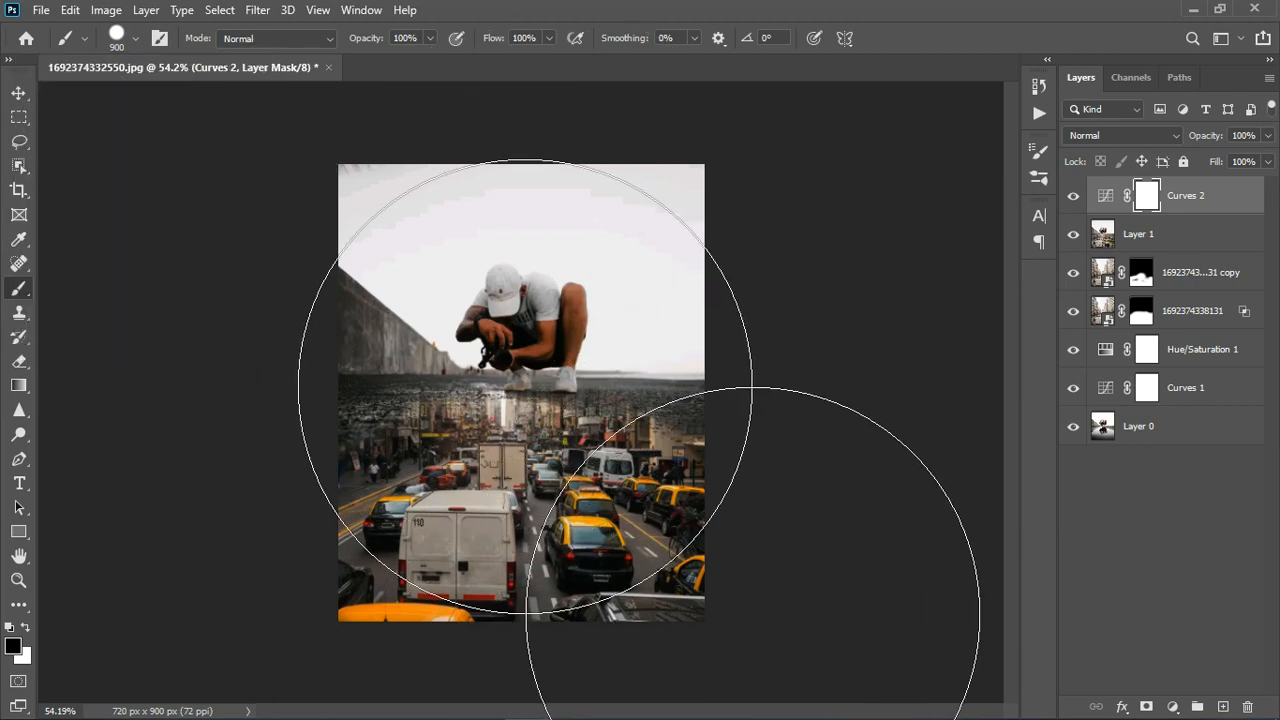
pyautogui.press('[')
pyautogui.press('[')
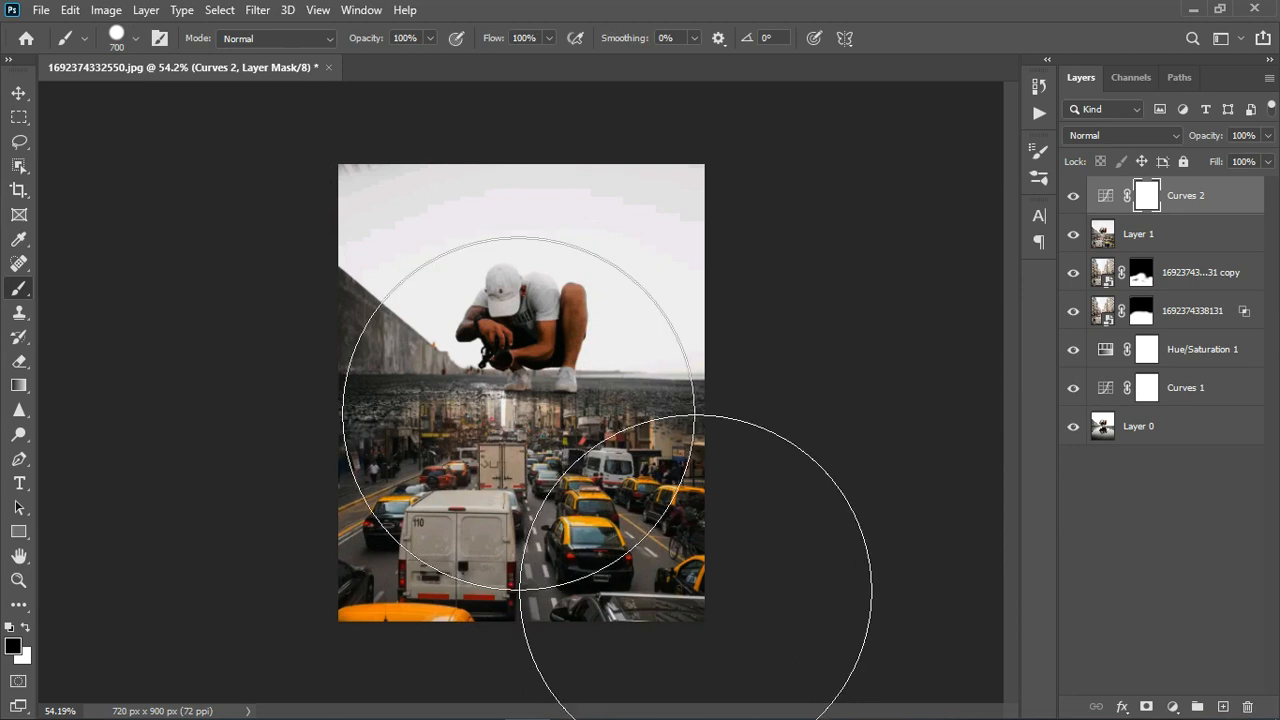
pyautogui.click(518, 414)
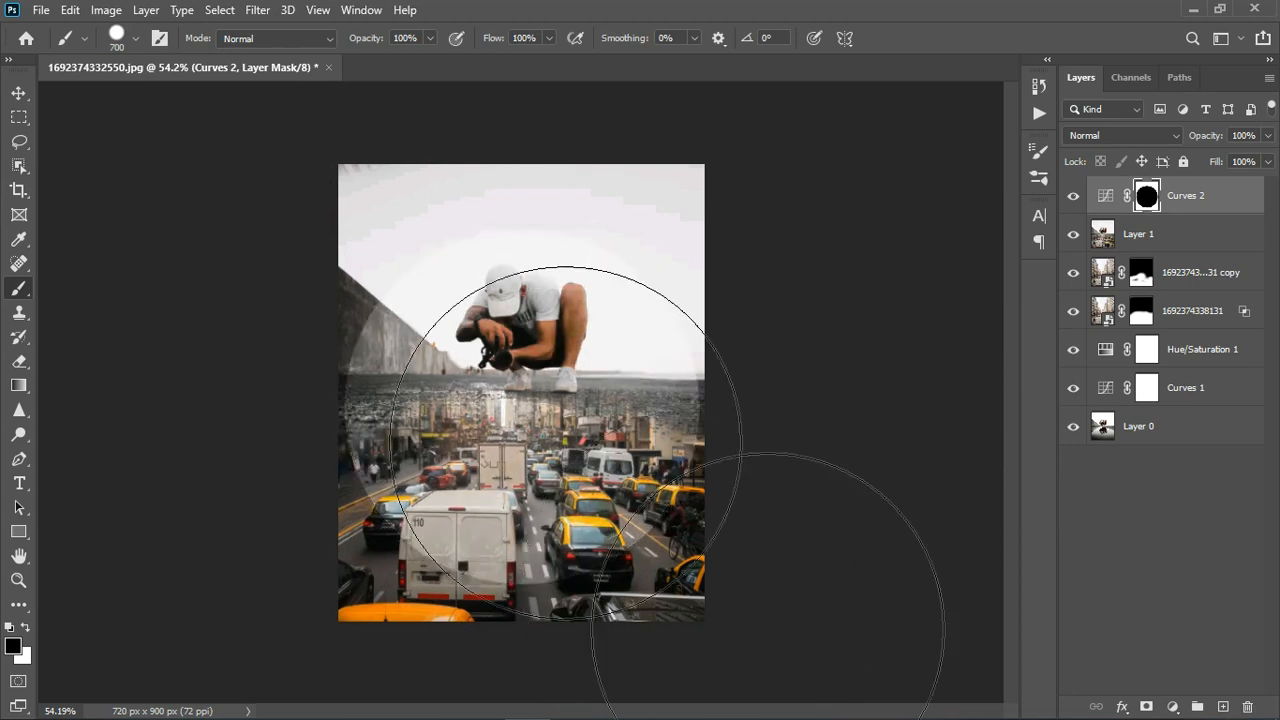
# Step: Reopen the top Curves adjustment and fine-tune the position of its darkening midpoint
pyautogui.doubleClick(1116, 203)
pyautogui.moveTo(934, 382); pyautogui.dragTo(934, 374)
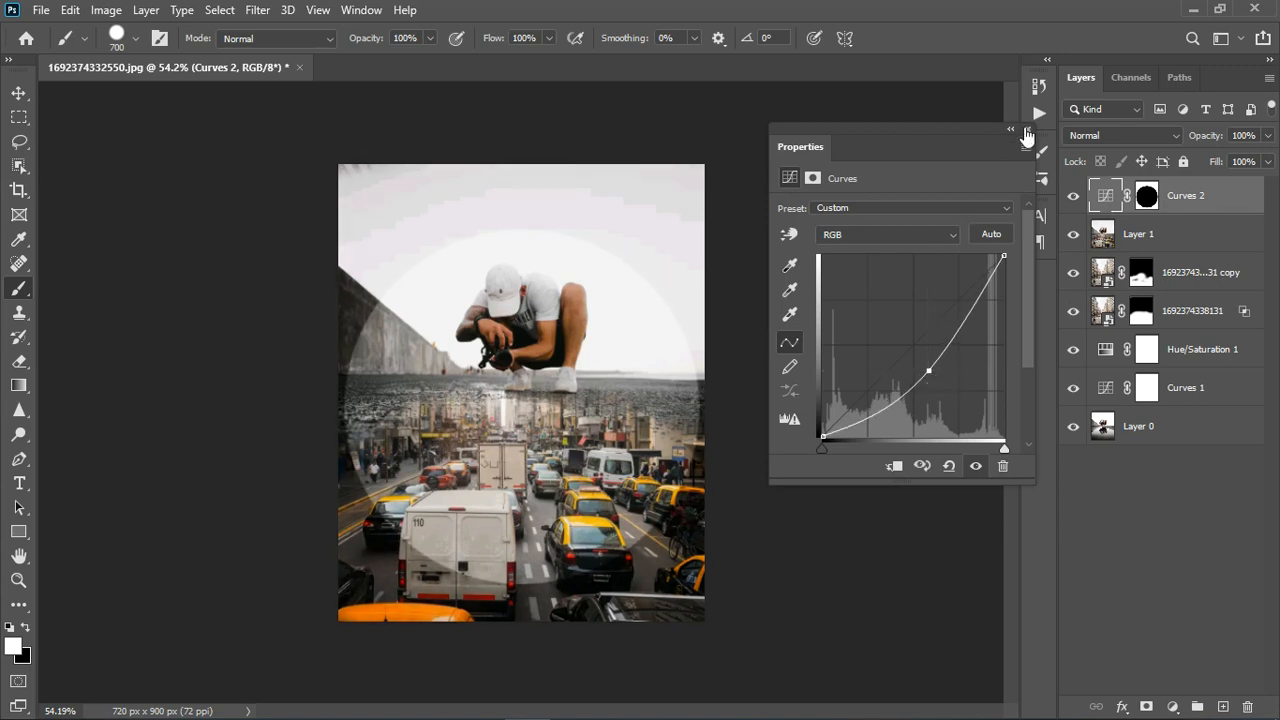
pyautogui.click(1027, 130)
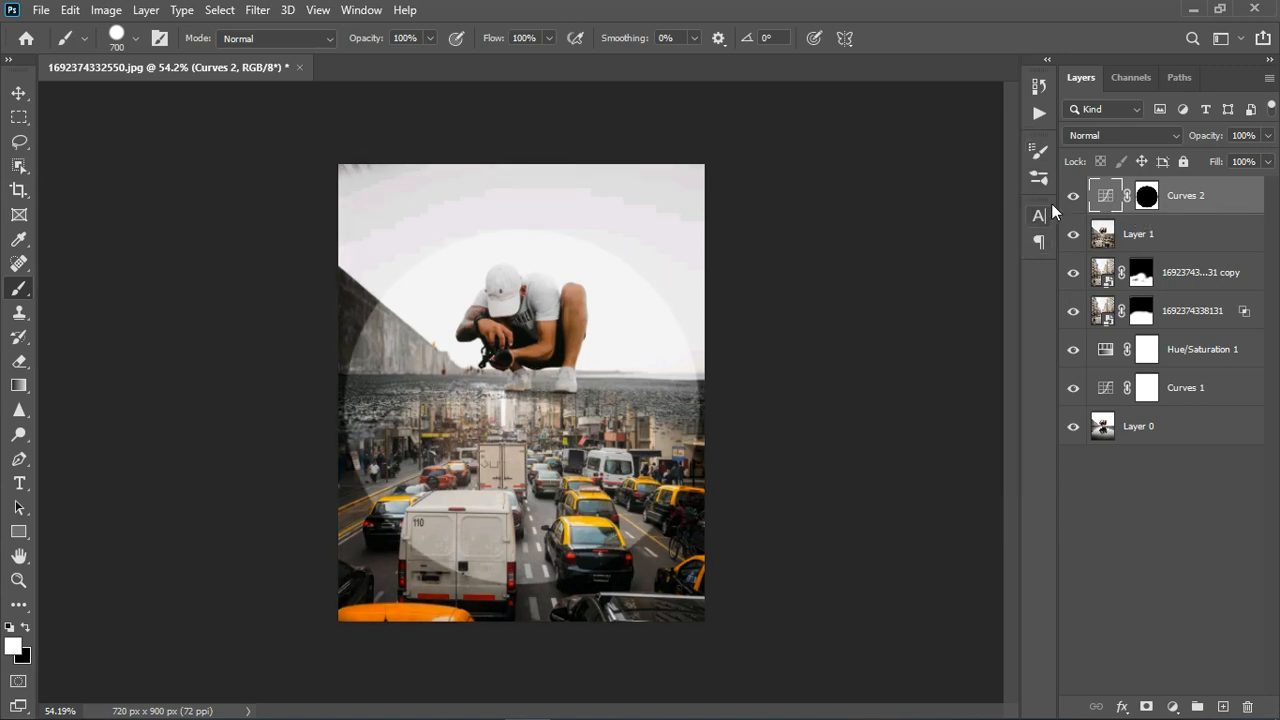
# Step: Feather the top Curves layer's mask to 56.9 px to soften the edge of the bright circle
pyautogui.click(1152, 202)
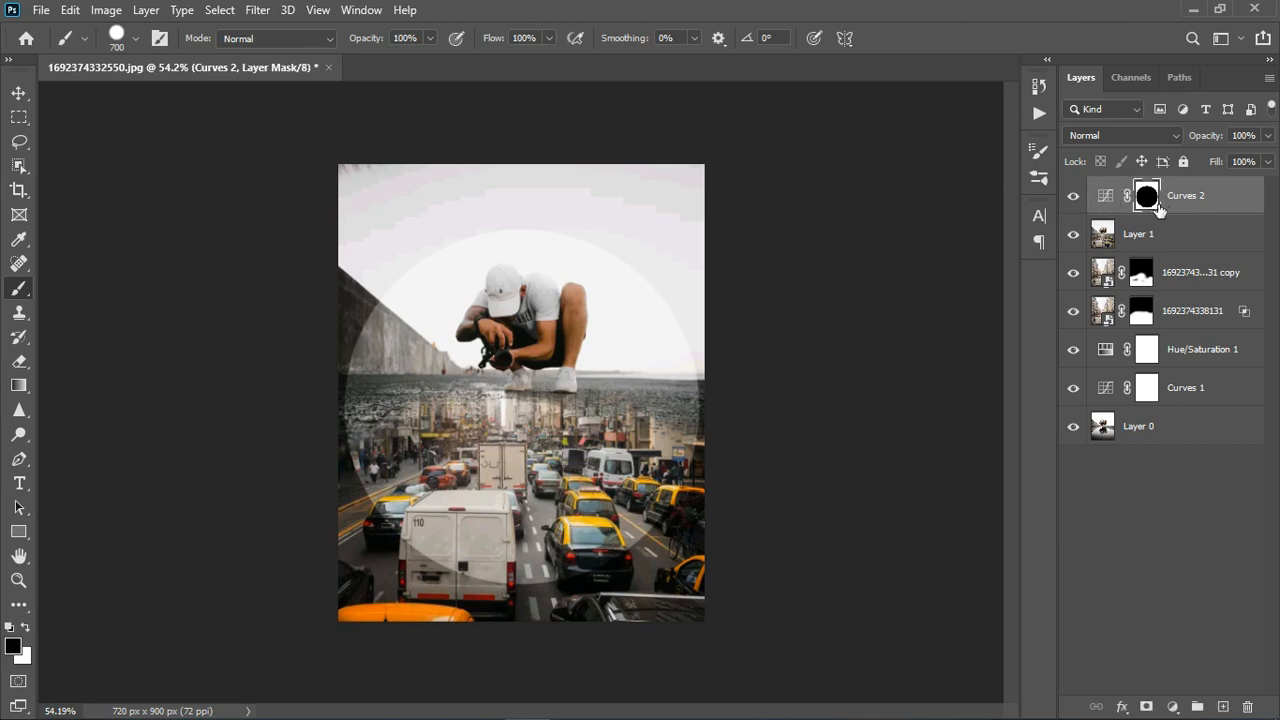
pyautogui.doubleClick(1154, 203)
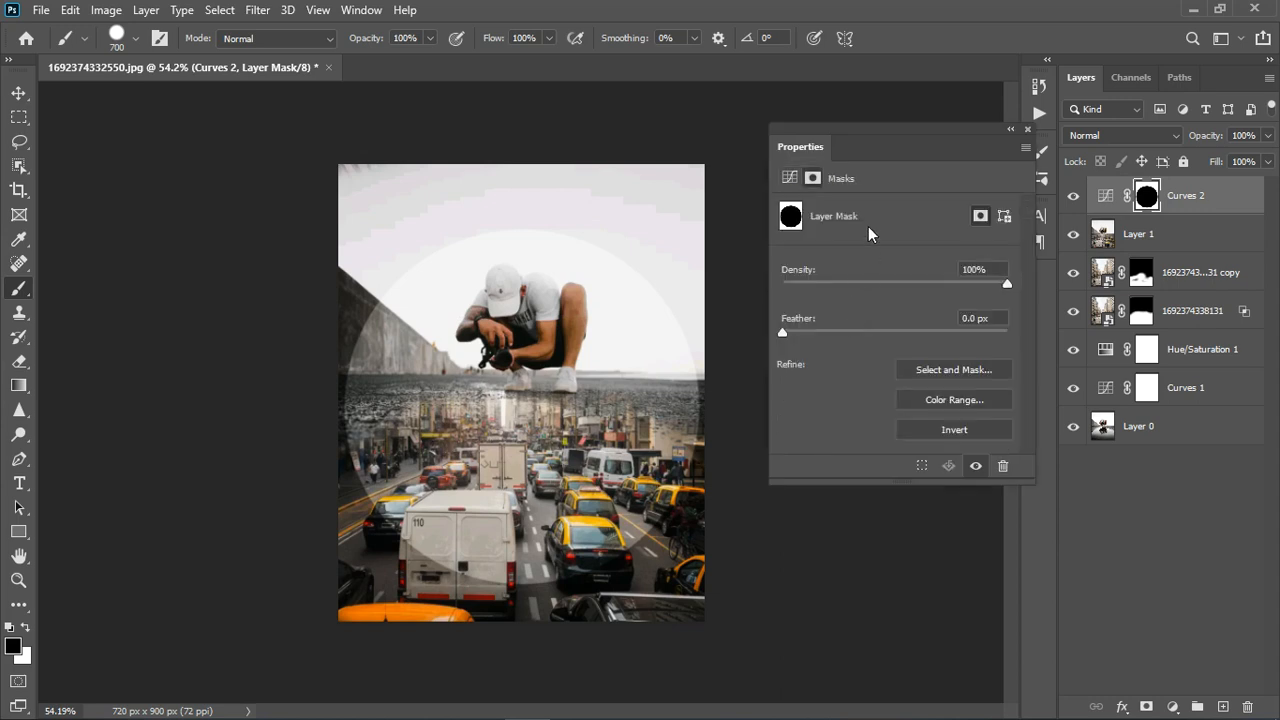
pyautogui.moveTo(785, 333); pyautogui.dragTo(909, 328)
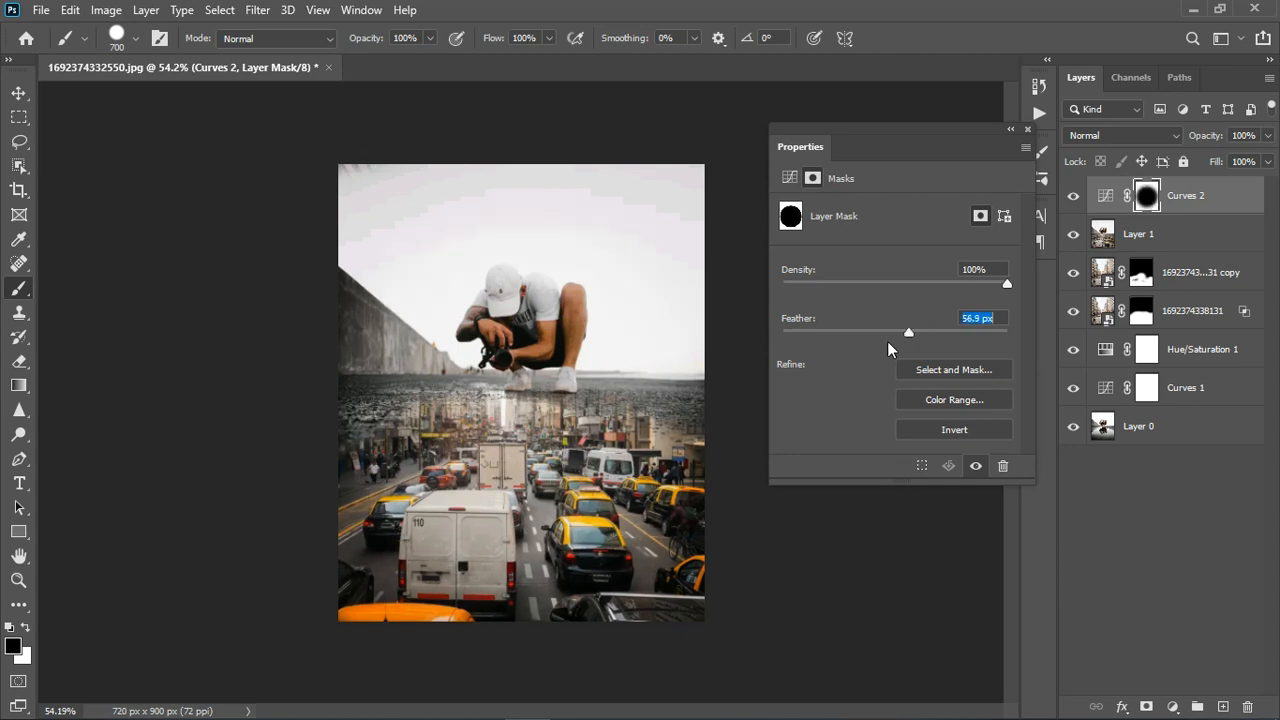
pyautogui.scroll(-2, 736, 535)
pyautogui.scroll(-2, 587, 390)
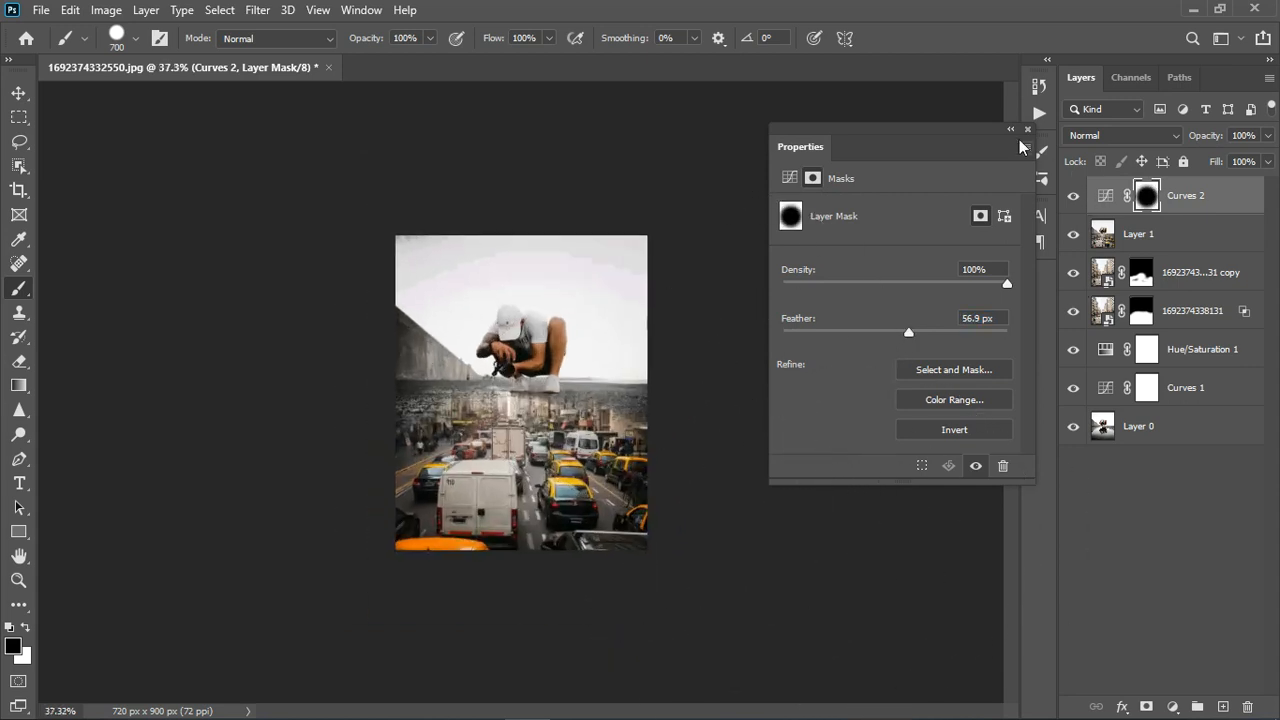
pyautogui.moveTo(905, 337); pyautogui.dragTo(909, 333)
pyautogui.click(1027, 129)
# Step: Add a Color Balance adjustment above the top Curves layer and set its midtones to red +17, green +2 and blue +11
pyautogui.click(1172, 706)
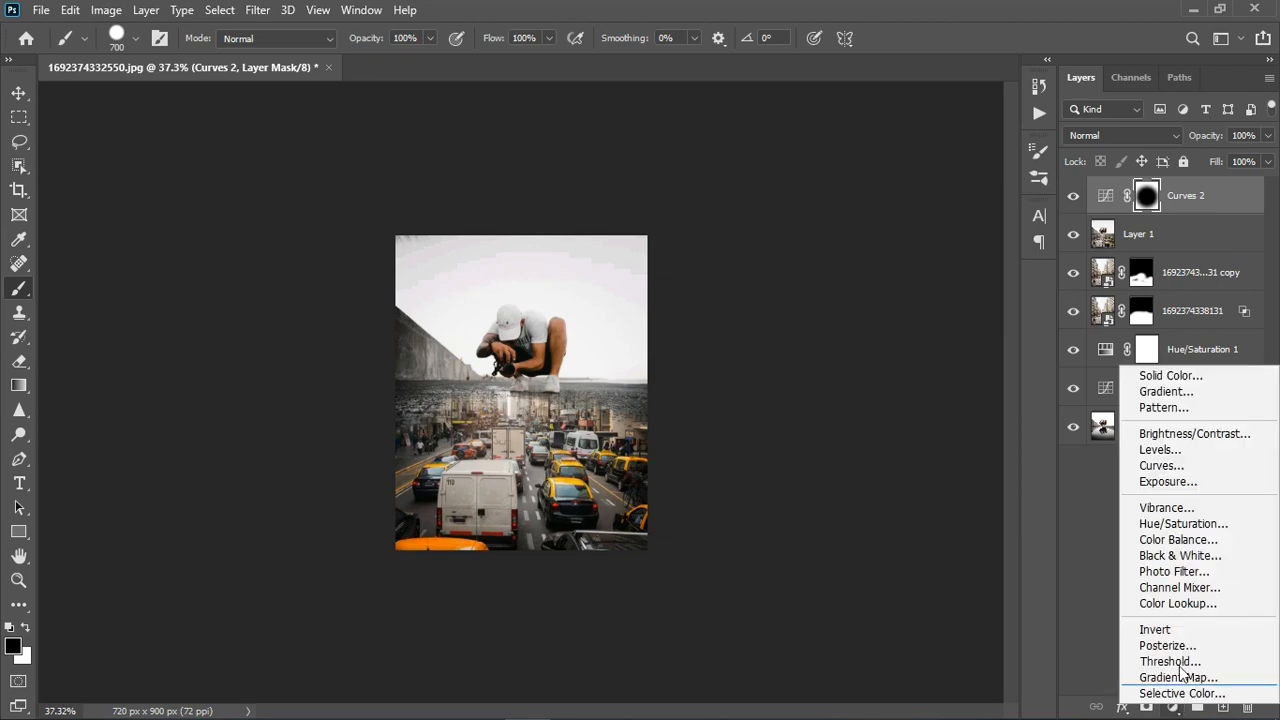
pyautogui.click(1105, 540)
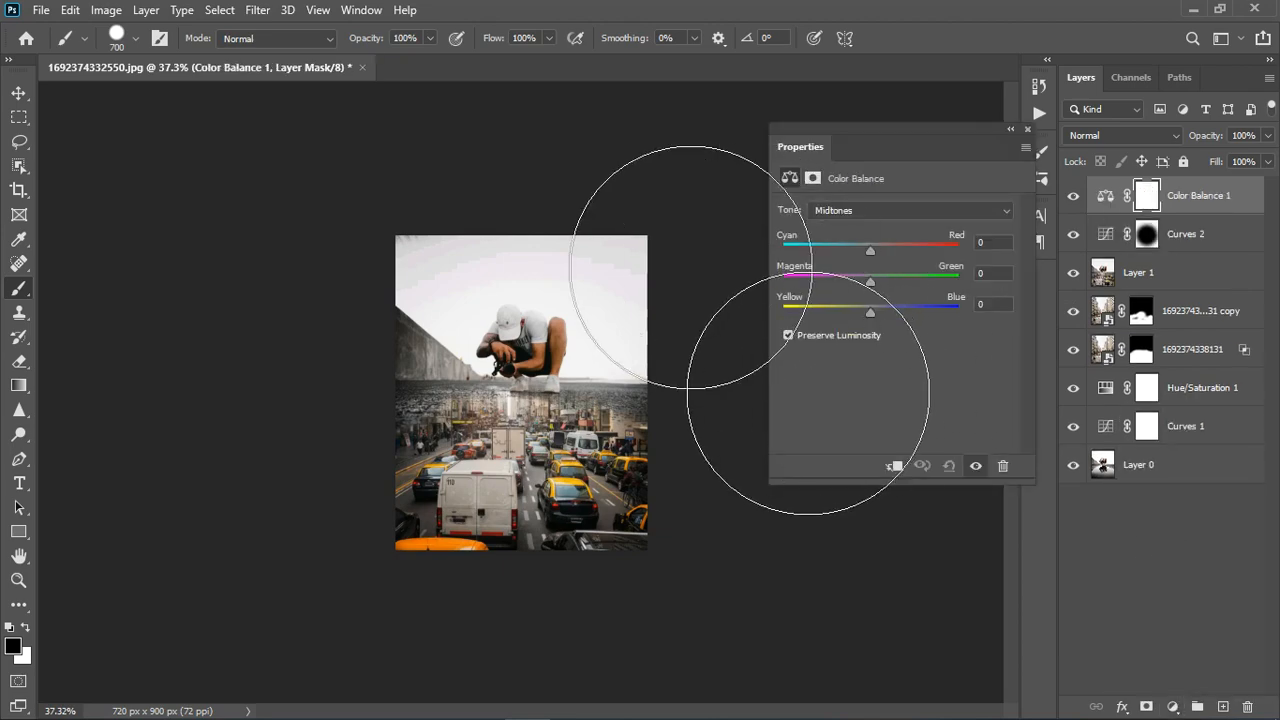
pyautogui.scroll(4, 617, 322)
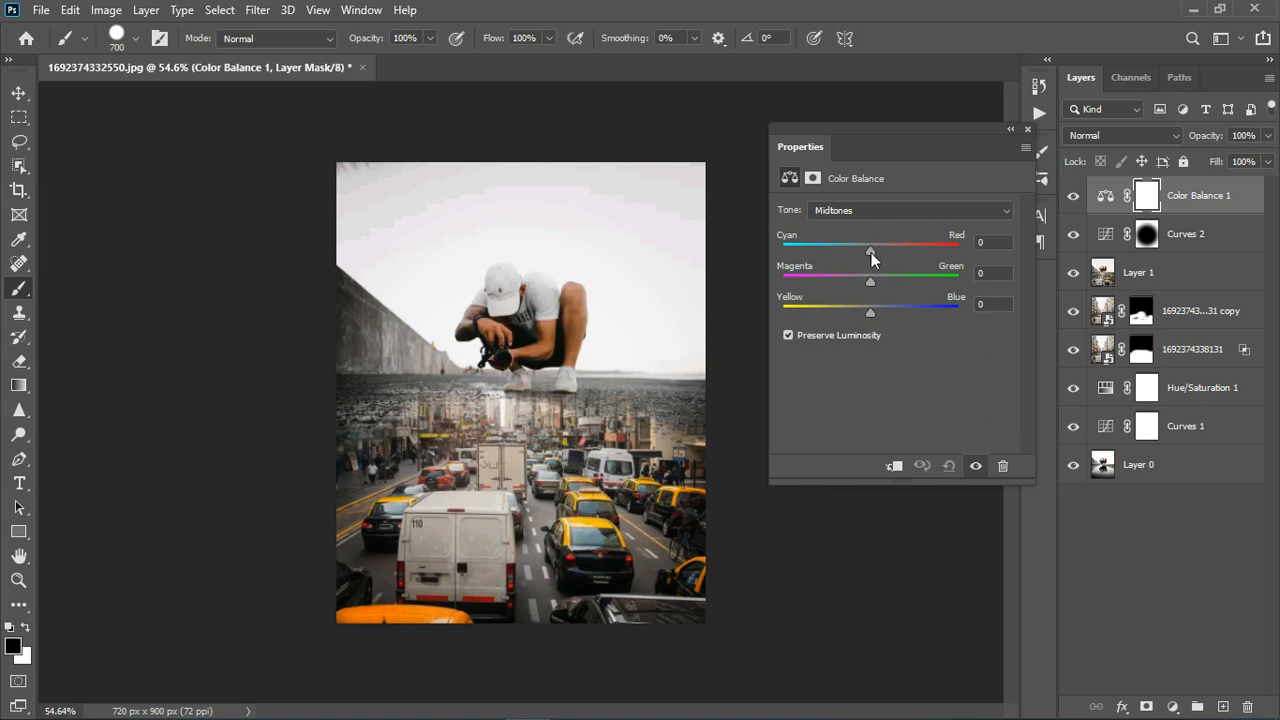
pyautogui.moveTo(871, 252); pyautogui.dragTo(880, 305)
# Step: Set the Color Balance shadows to blue +10 and the highlights to green +4, then close the adjustment's settings
pyautogui.click(866, 209)
pyautogui.click(868, 226)
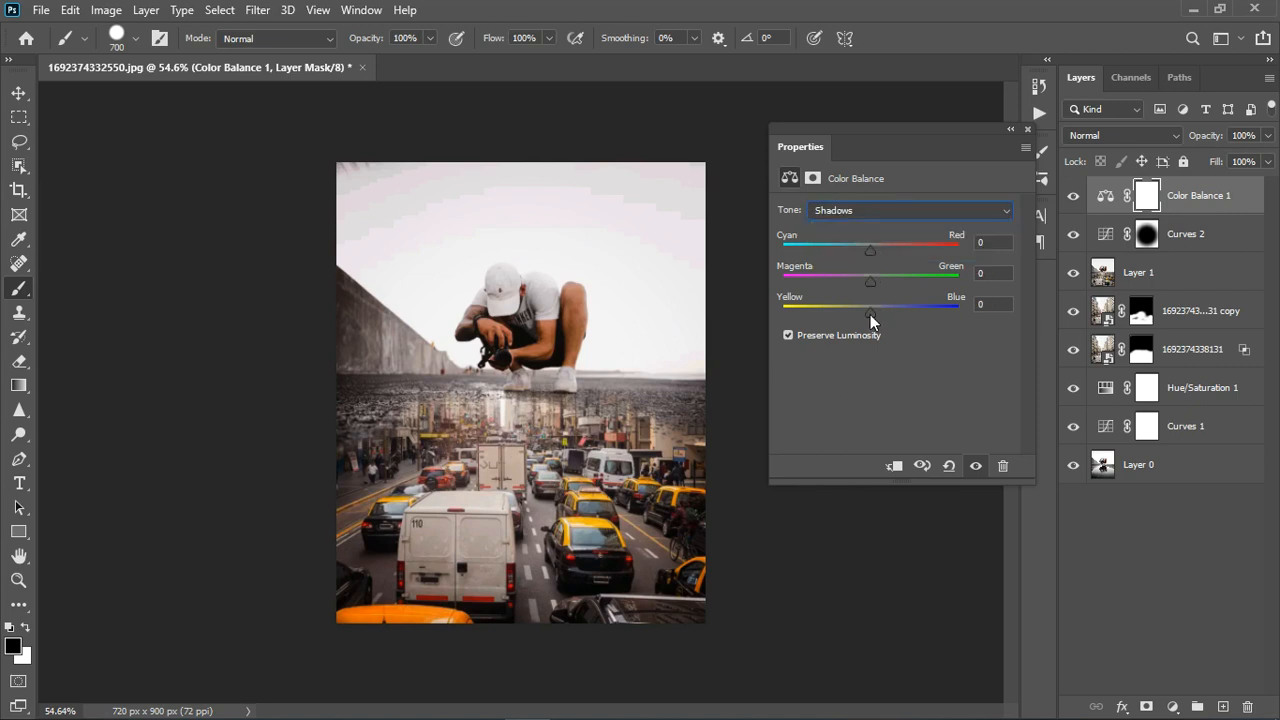
pyautogui.moveTo(870, 314); pyautogui.dragTo(879, 313)
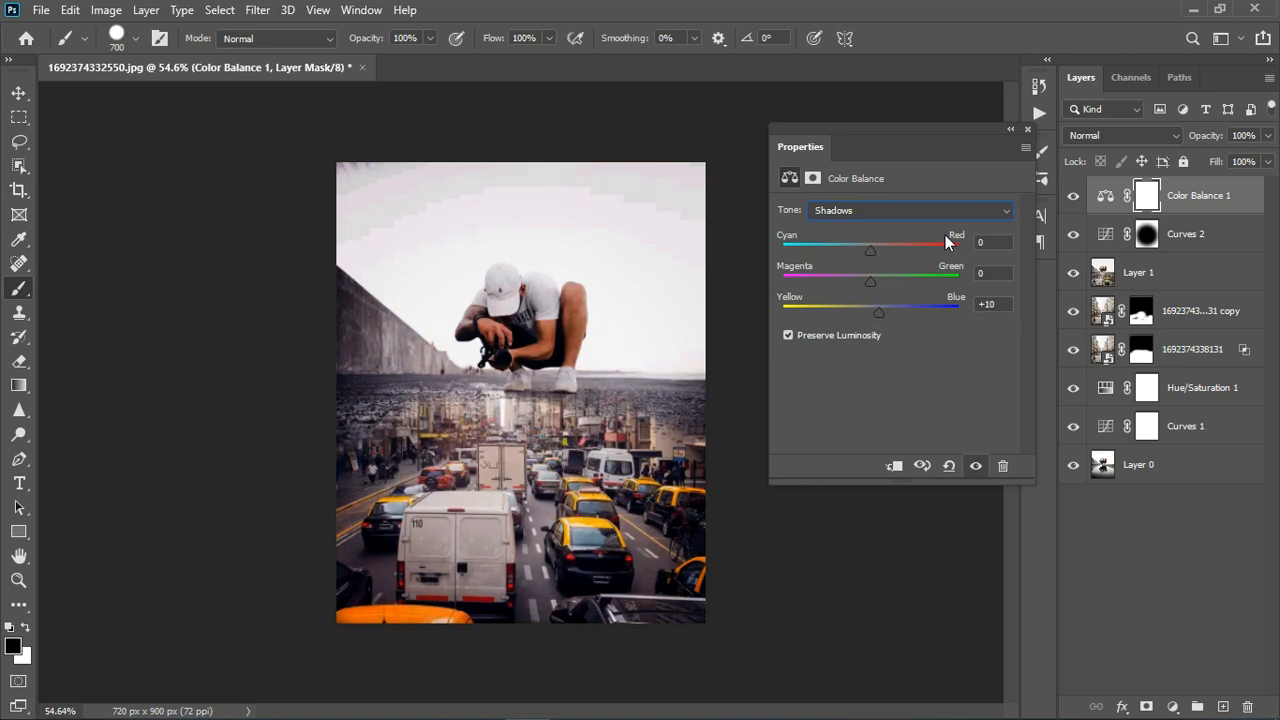
pyautogui.click(864, 211)
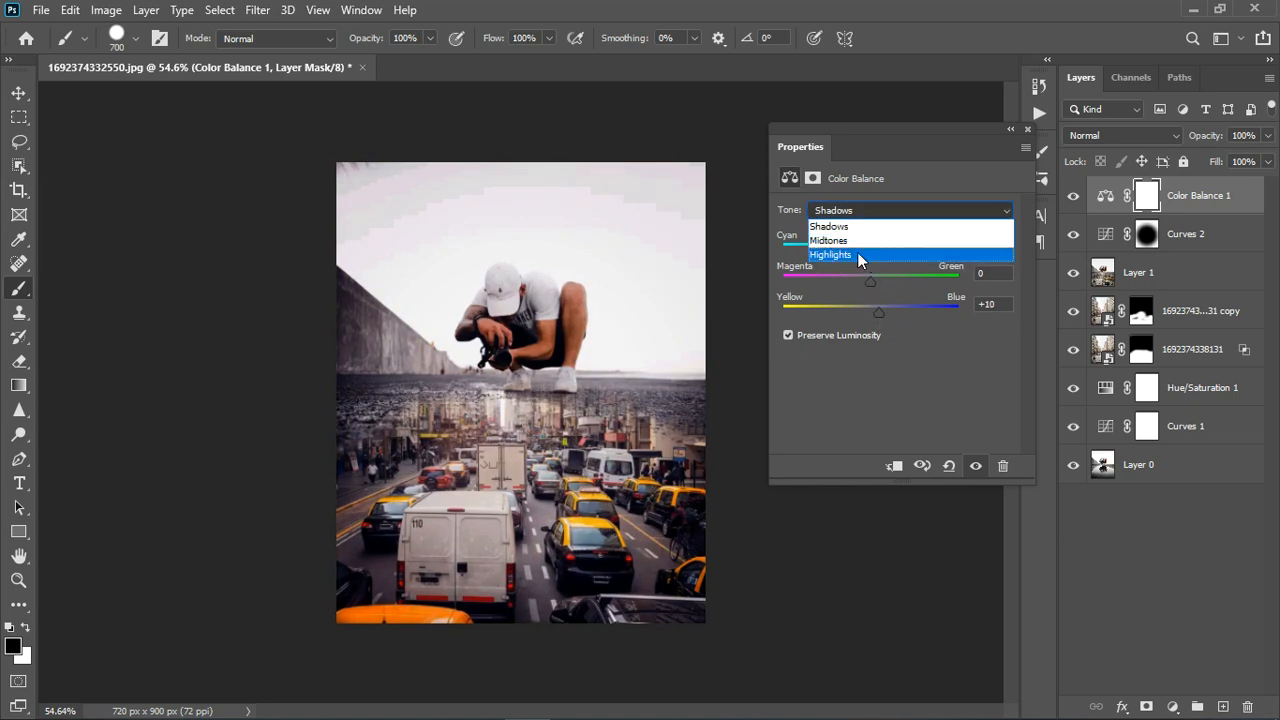
pyautogui.click(880, 254)
pyautogui.moveTo(871, 277); pyautogui.dragTo(878, 277)
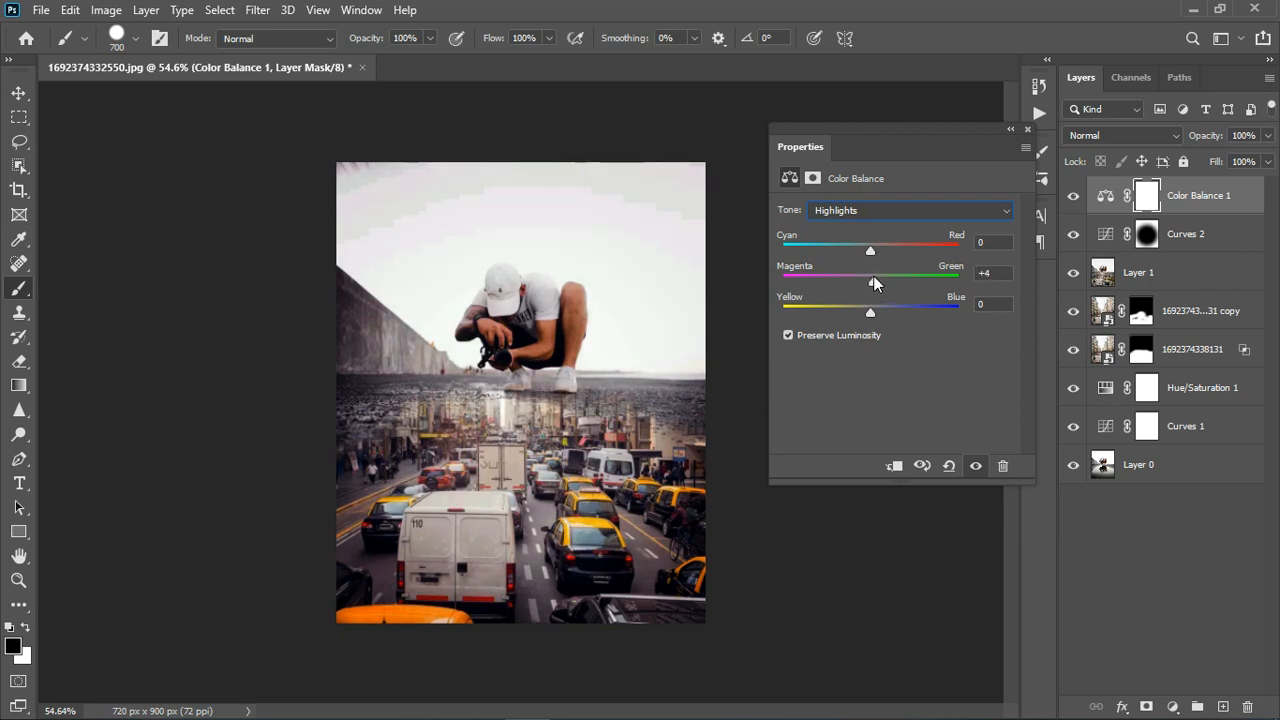
pyautogui.click(1026, 131)
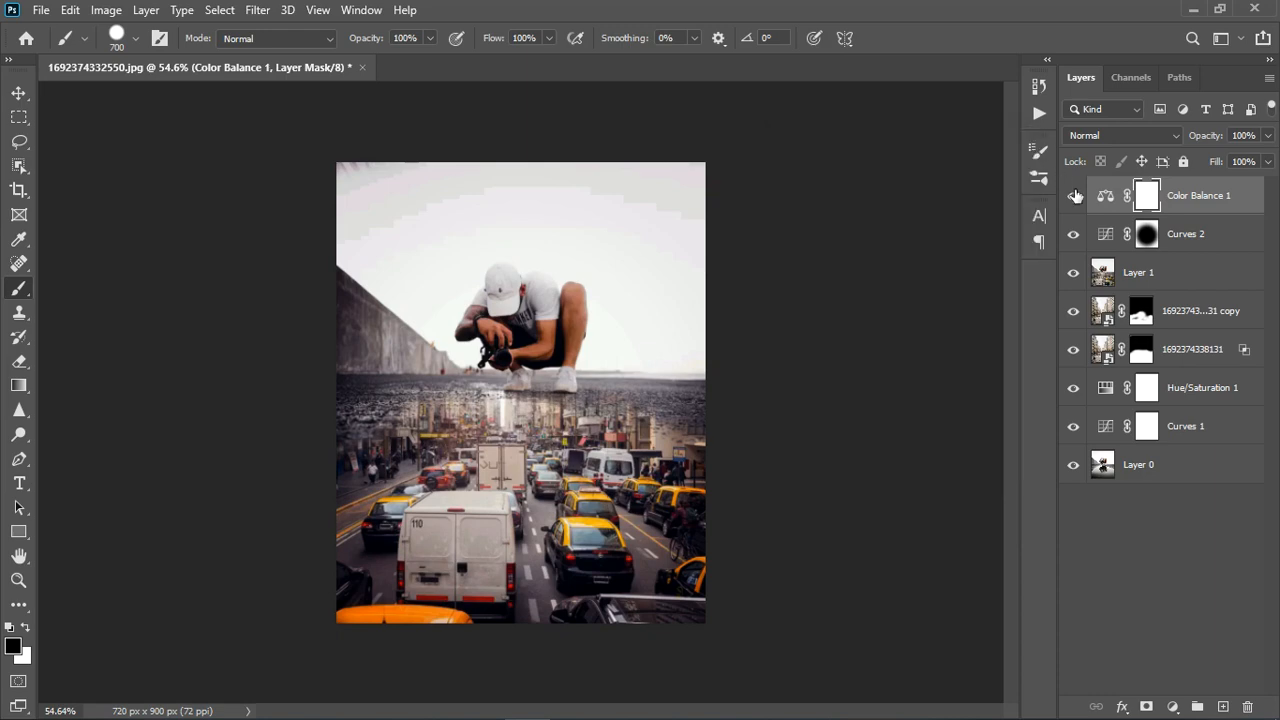
# Step: Toggle the Color Balance layer's visibility to compare the composite with and without it, and inspect the whole image
pyautogui.click(1075, 198)
pyautogui.click(1075, 198)
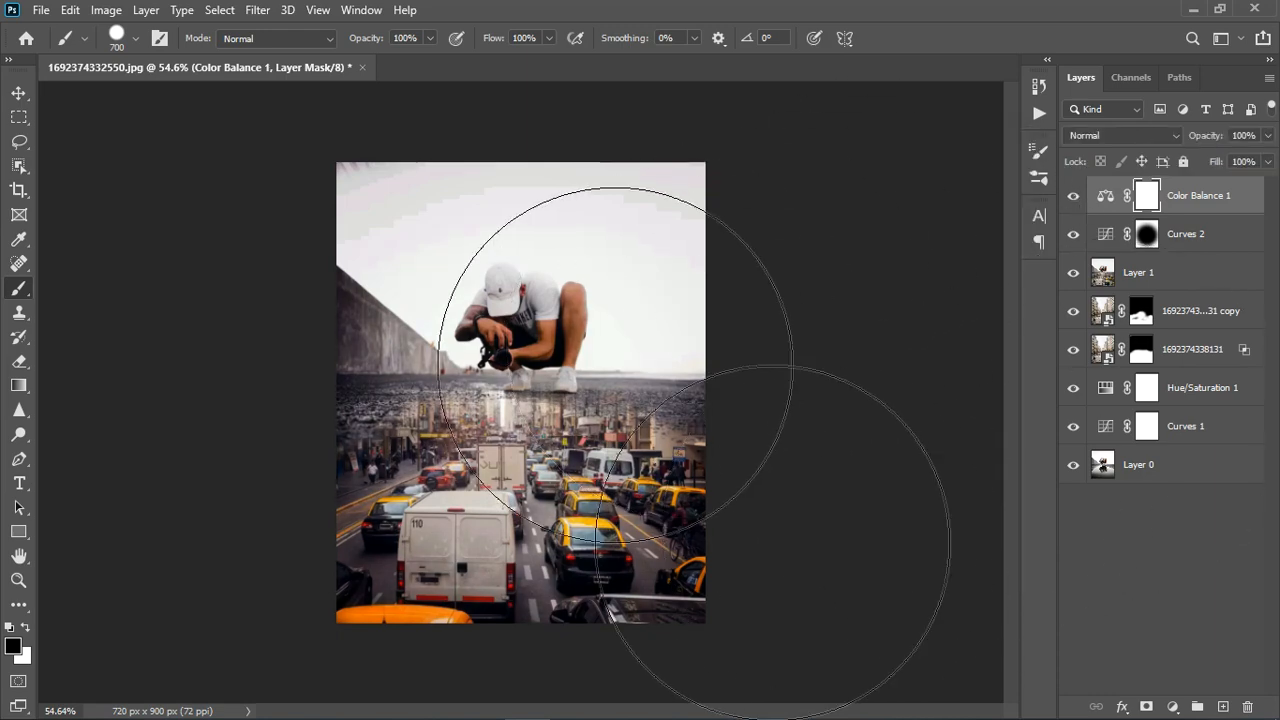
pyautogui.scroll(-1, 714, 457)
pyautogui.click(18, 93)
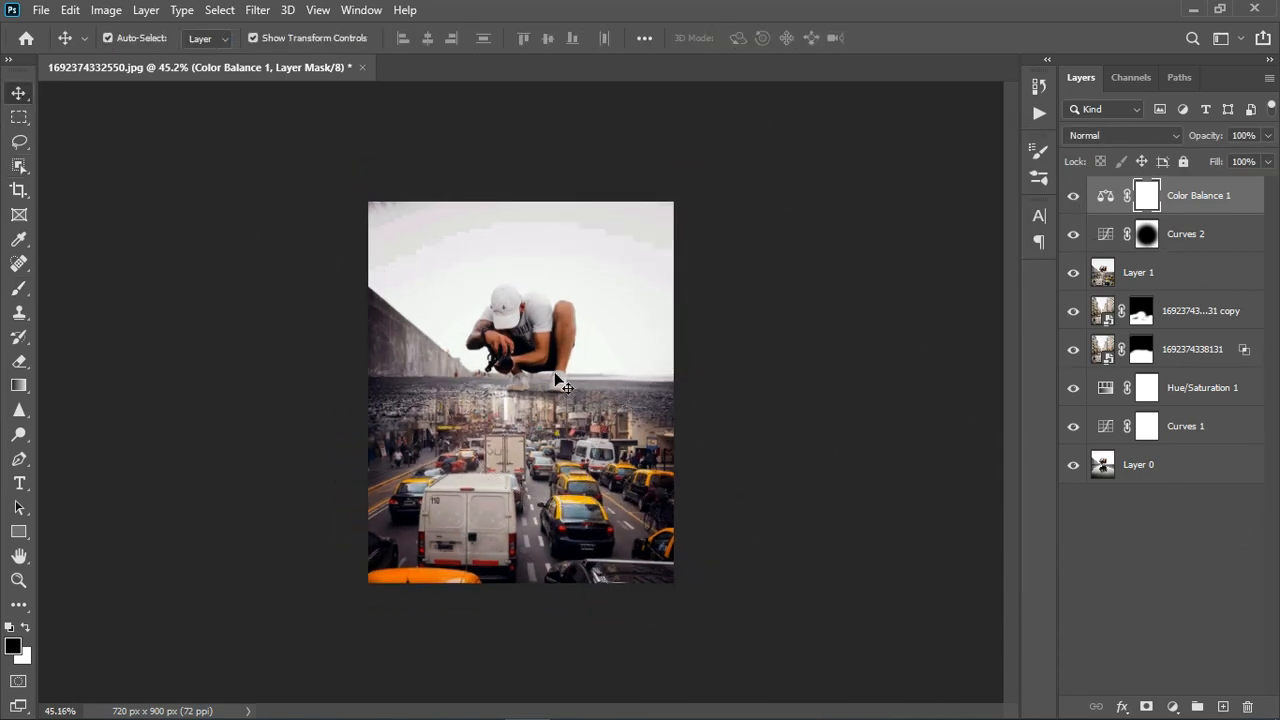
pyautogui.scroll(2, 554, 400)
pyautogui.scroll(-1, 548, 446)
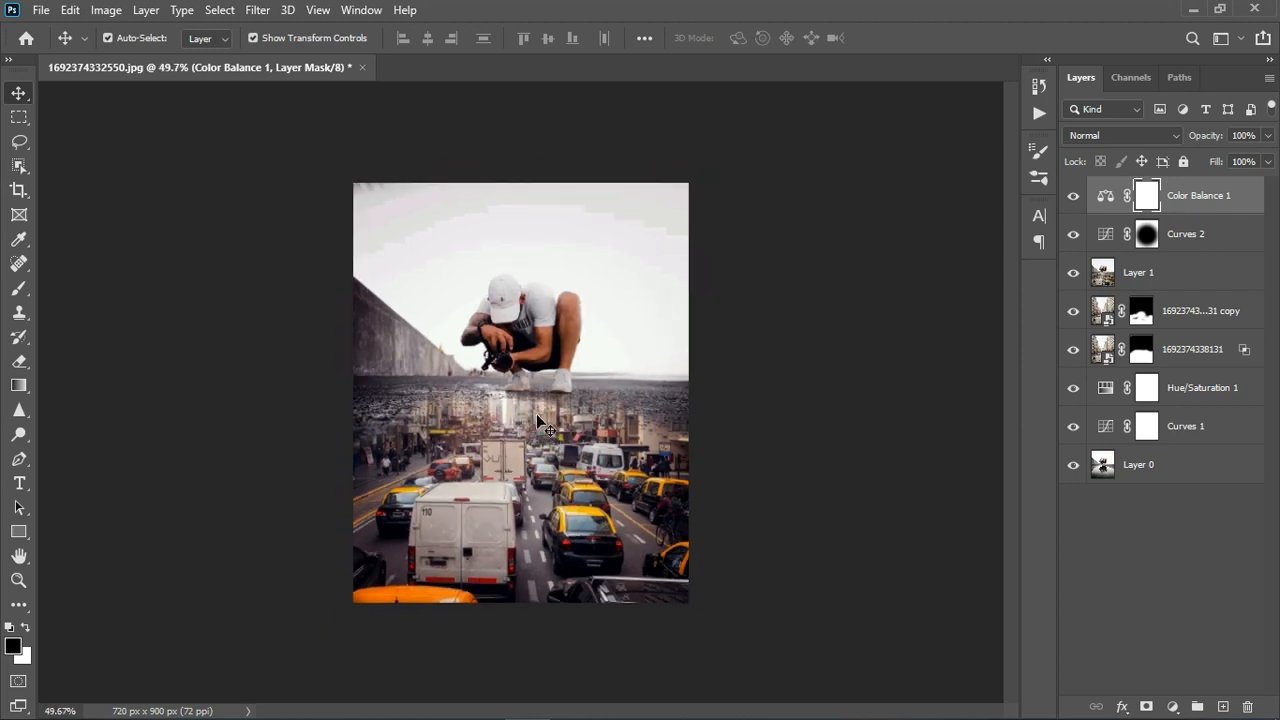
pyautogui.scroll(1, 542, 474)
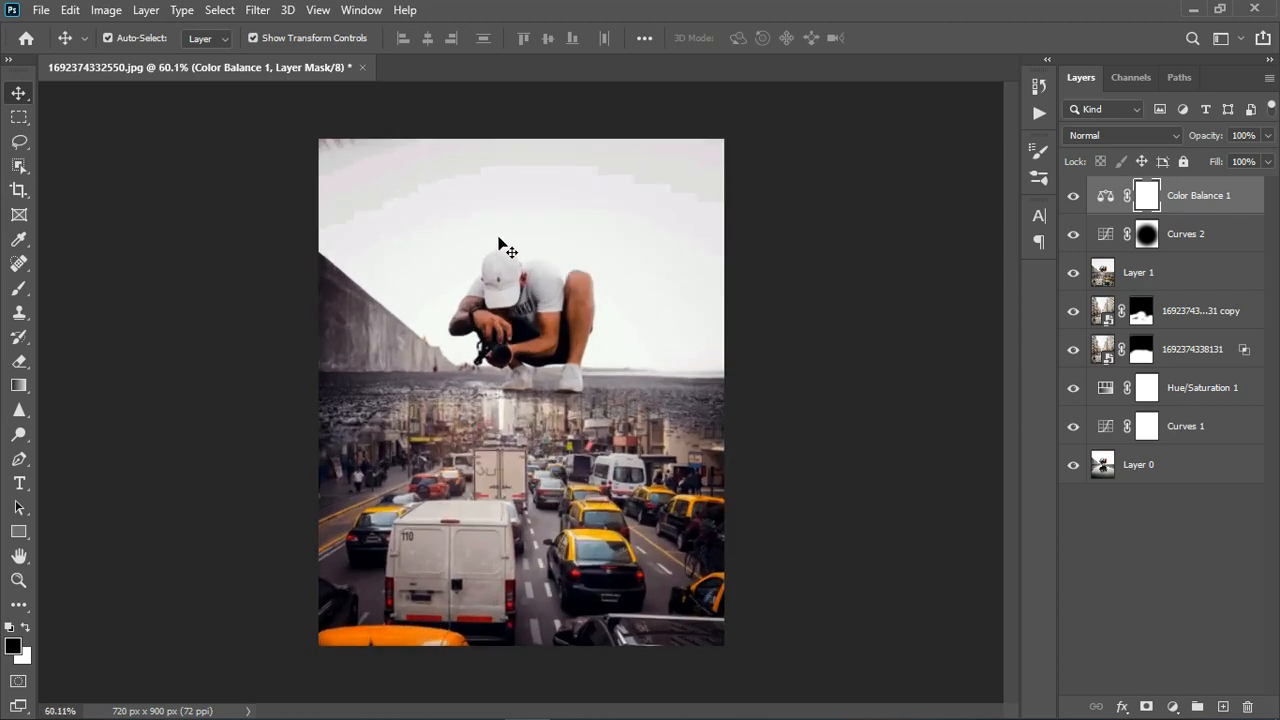
# Step: Add a Color Lookup adjustment above the Hue/Saturation layer, trying the NightFromDay.CUBE LUT and switching it to FallColors.look
pyautogui.click(1173, 706)
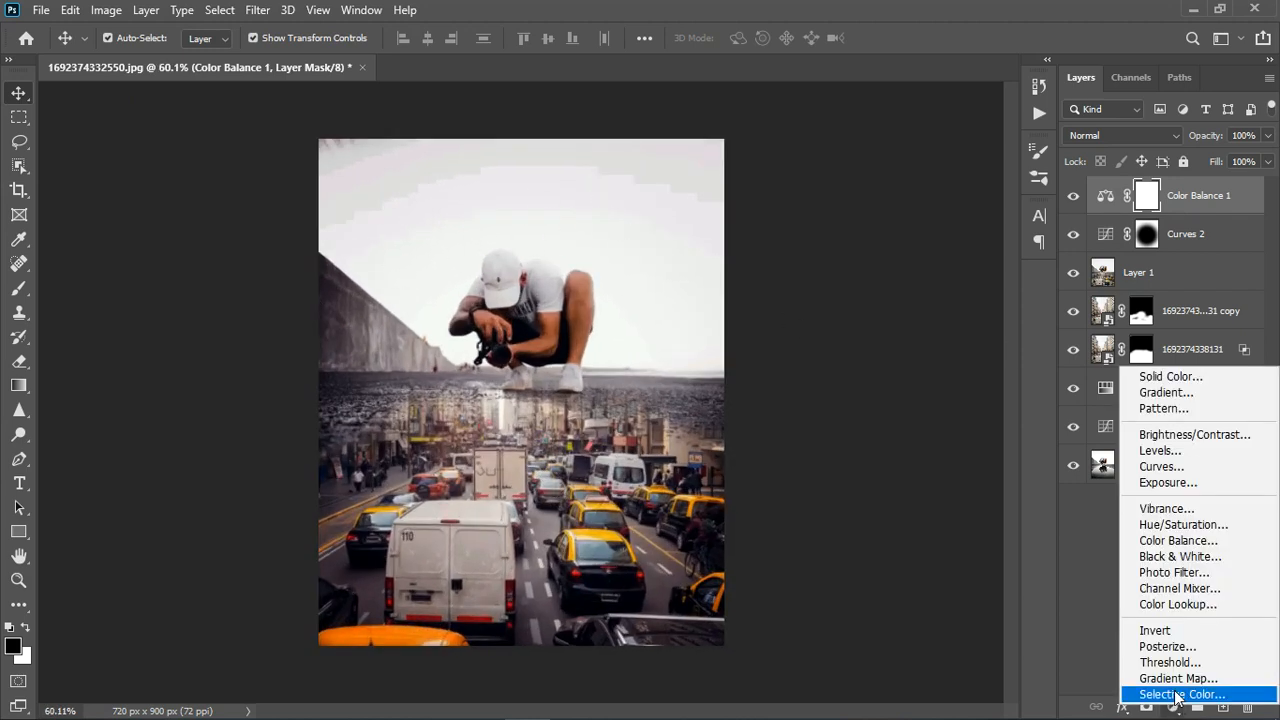
pyautogui.click(1139, 466)
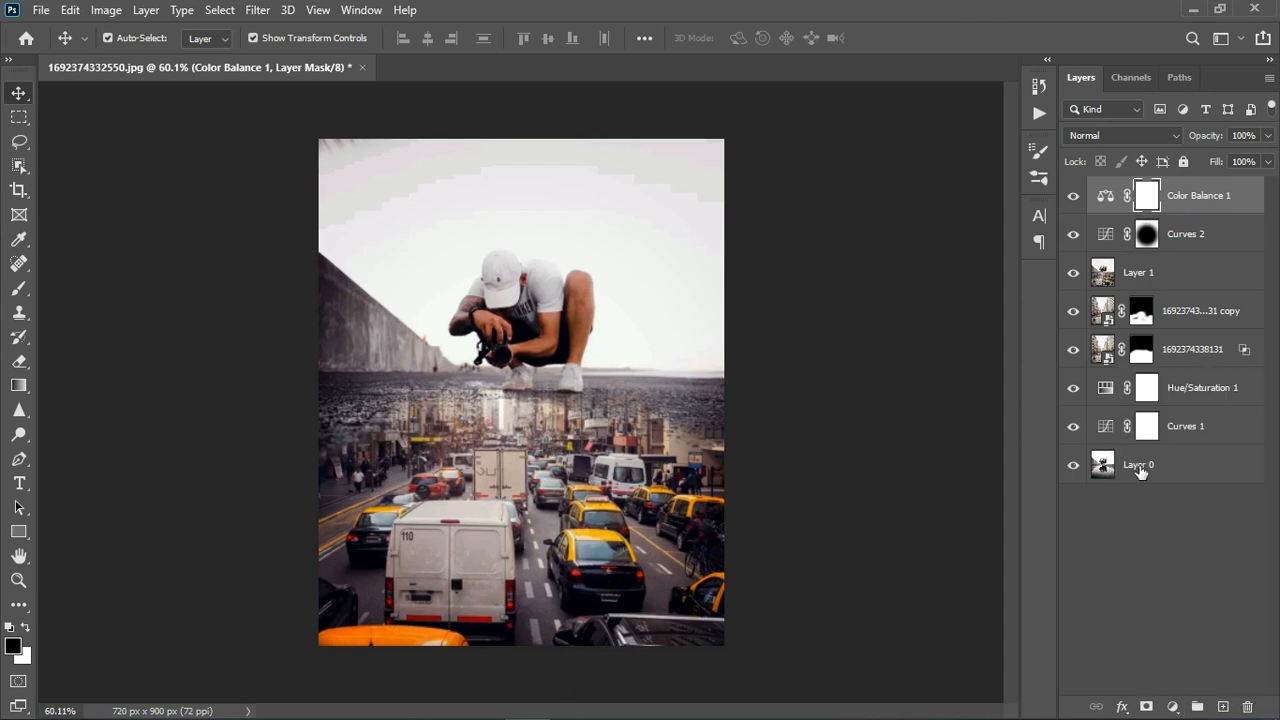
pyautogui.click(1188, 472)
pyautogui.click(1207, 408)
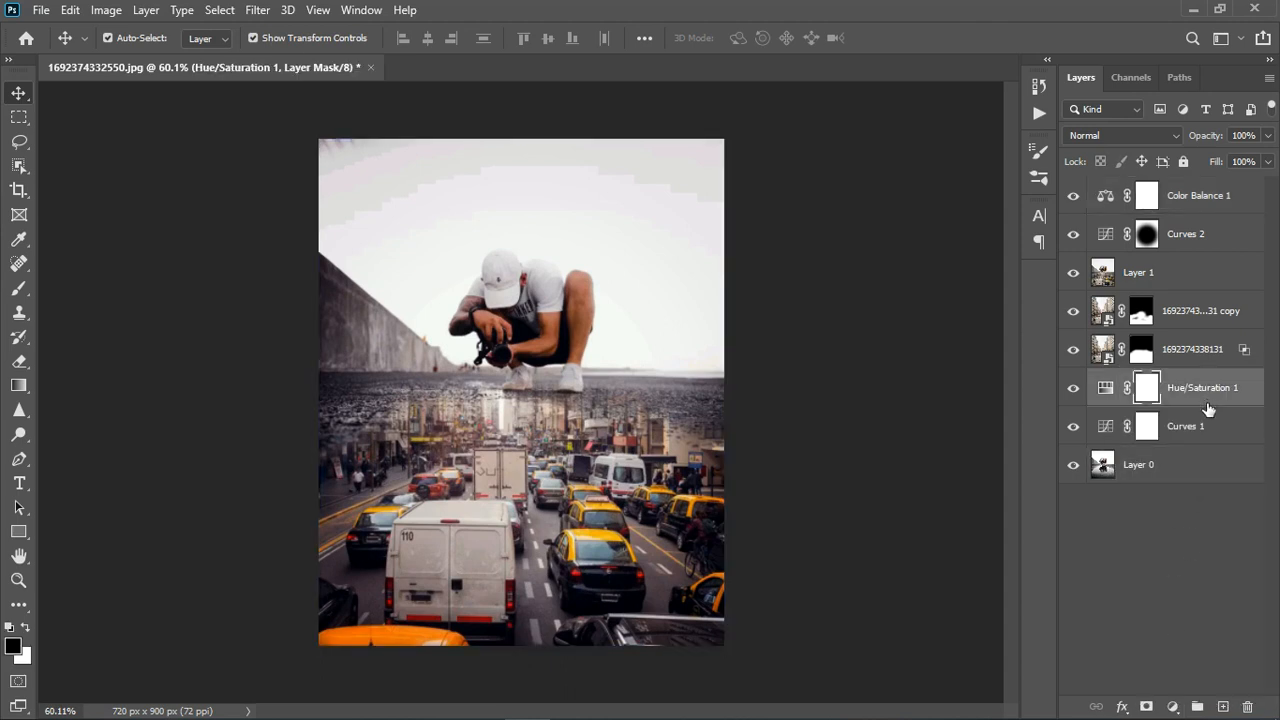
pyautogui.click(1176, 707)
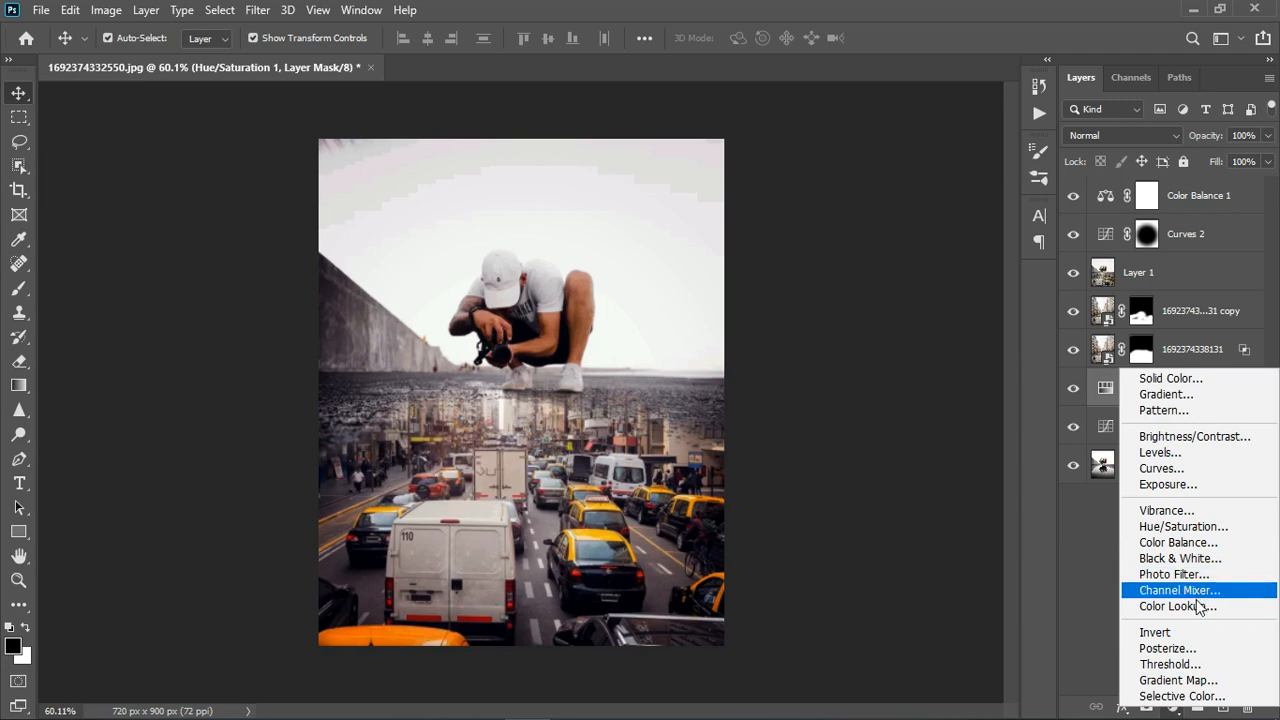
pyautogui.click(1199, 606)
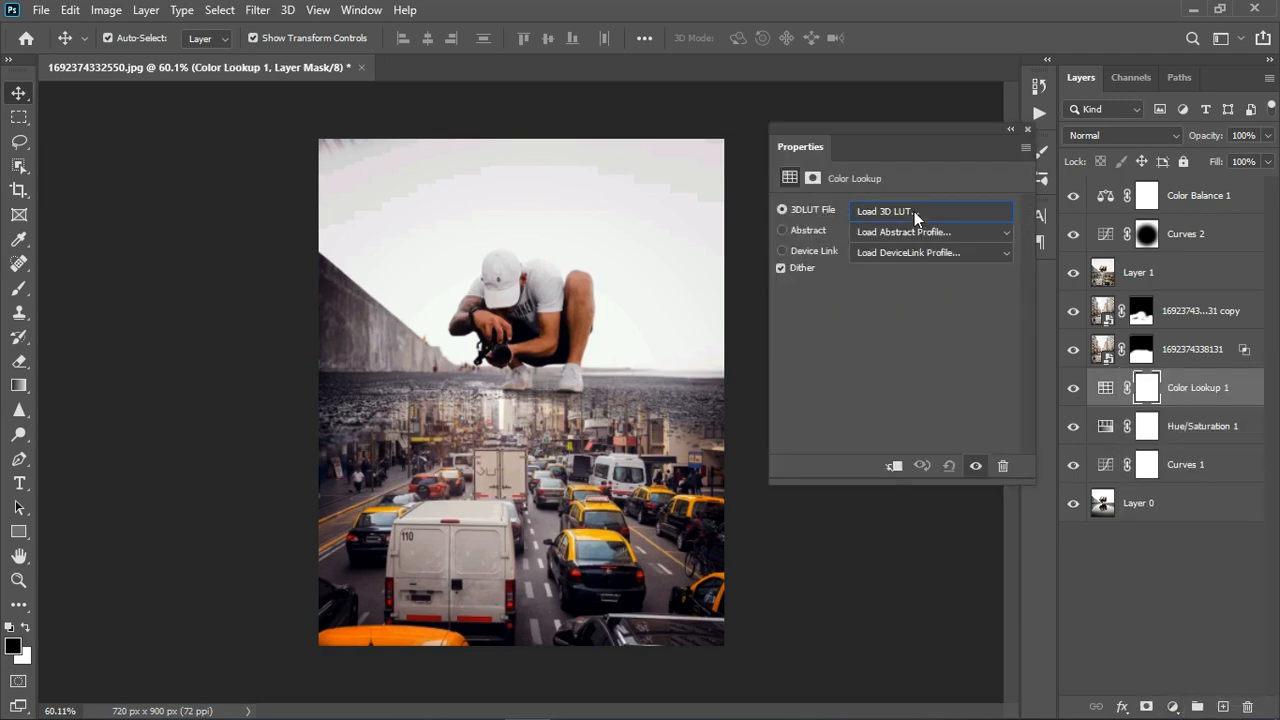
pyautogui.click(914, 211)
pyautogui.click(922, 475)
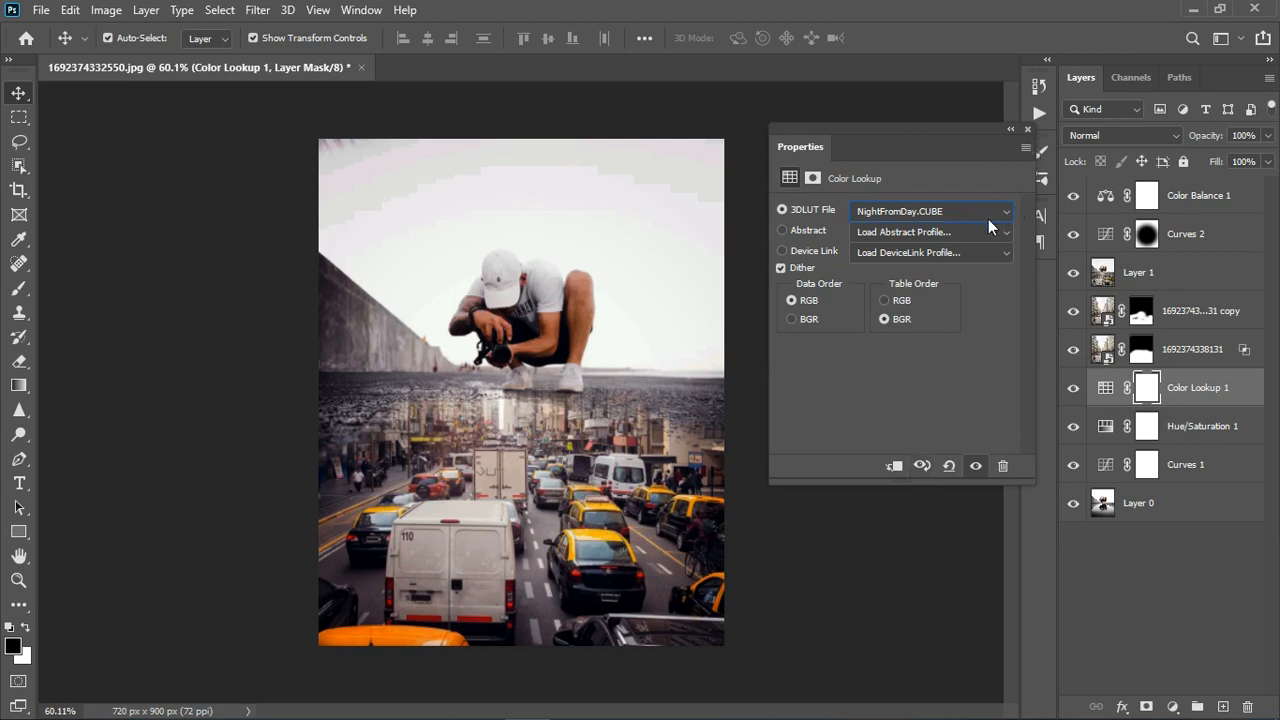
pyautogui.click(917, 212)
pyautogui.click(918, 216)
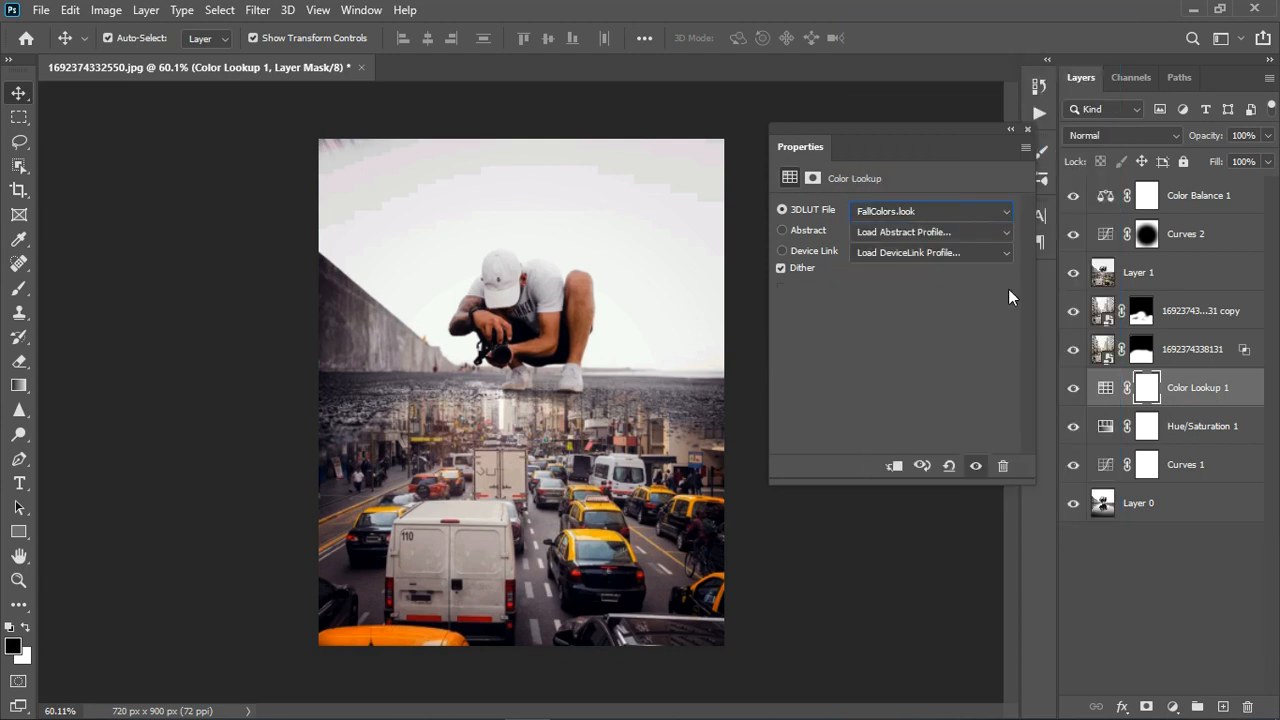
# Step: Try the Color Lookup layer directly above Layer 0, return it above Hue/Saturation 1, and hide Layer 1
pyautogui.moveTo(1218, 395); pyautogui.dragTo(1214, 502)
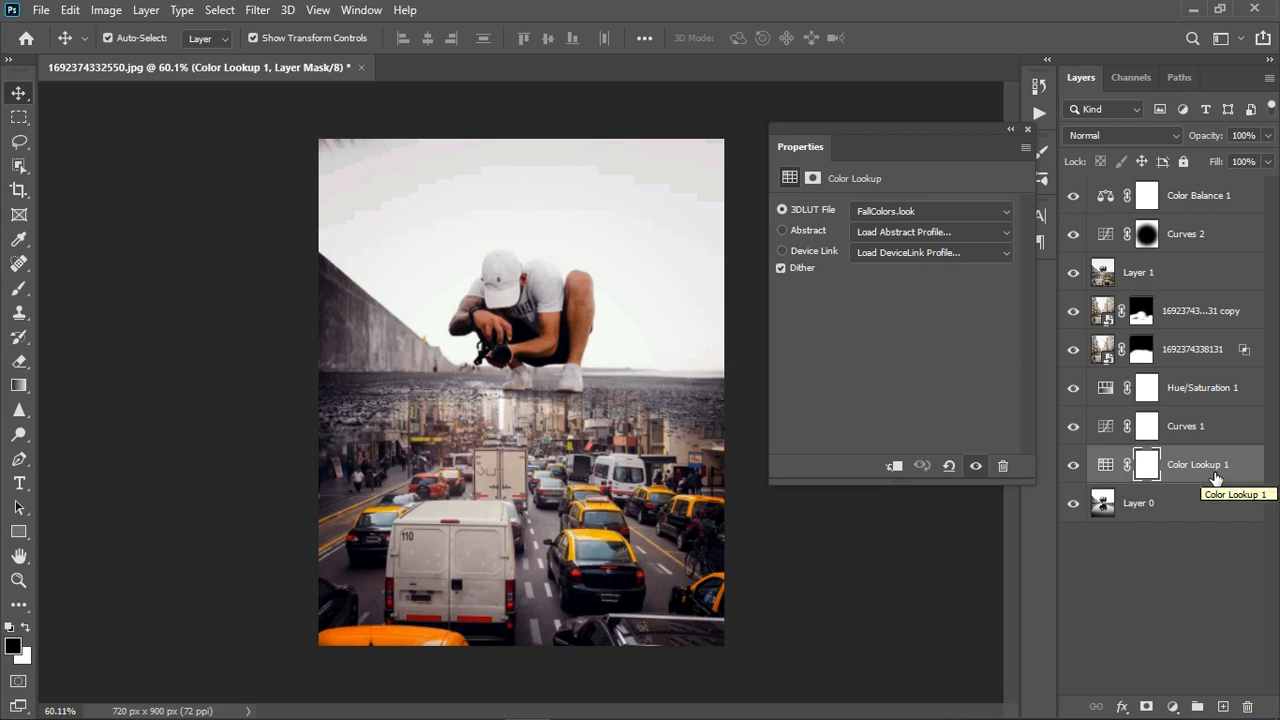
pyautogui.moveTo(1216, 478); pyautogui.dragTo(1221, 396)
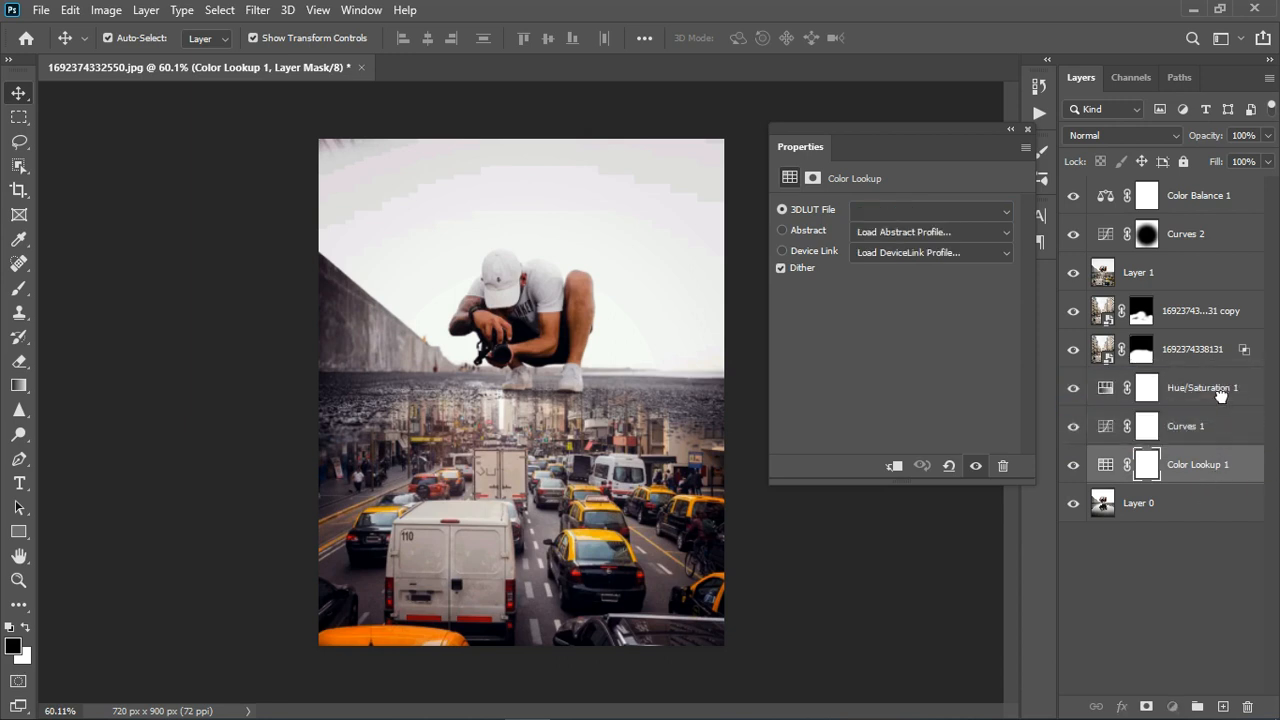
pyautogui.click(1073, 279)
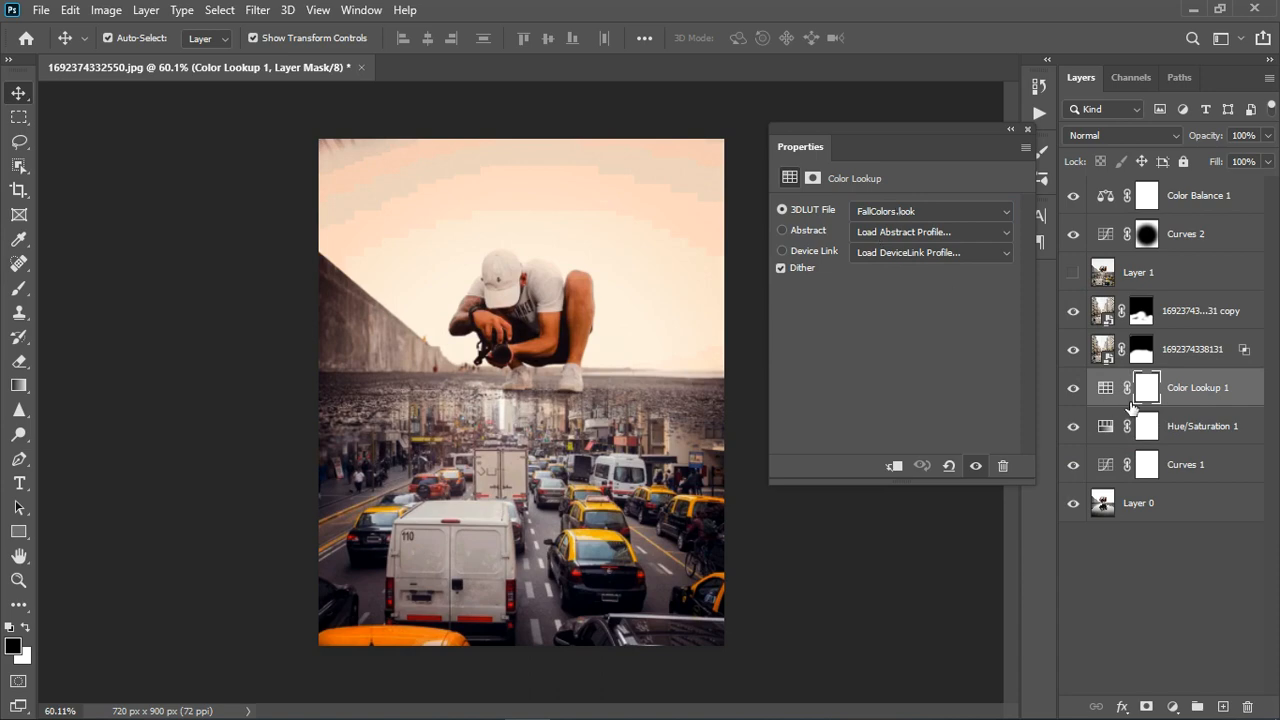
# Step: Cycle through the 3D LUTs from Moonlight.3DL to TensionGreen.3DL, choose FuturisticBleak.3DL, and hide the Color Lookup layer
pyautogui.click(885, 215)
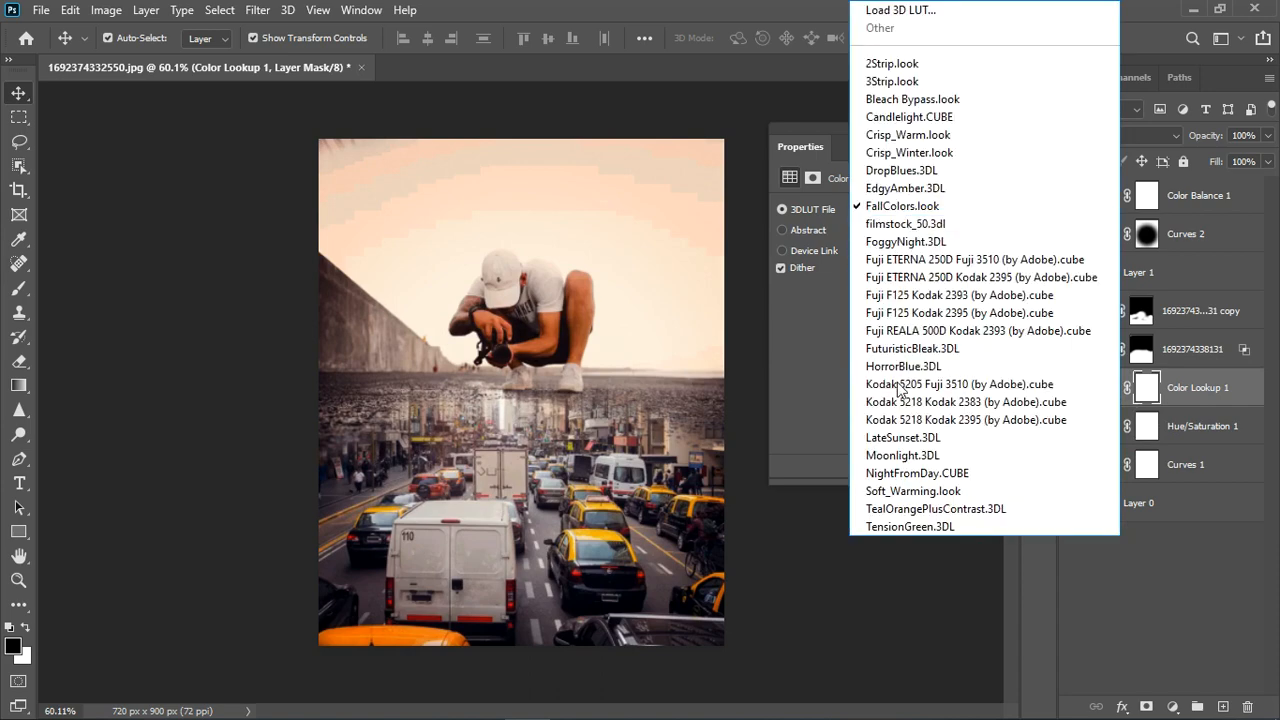
pyautogui.click(907, 456)
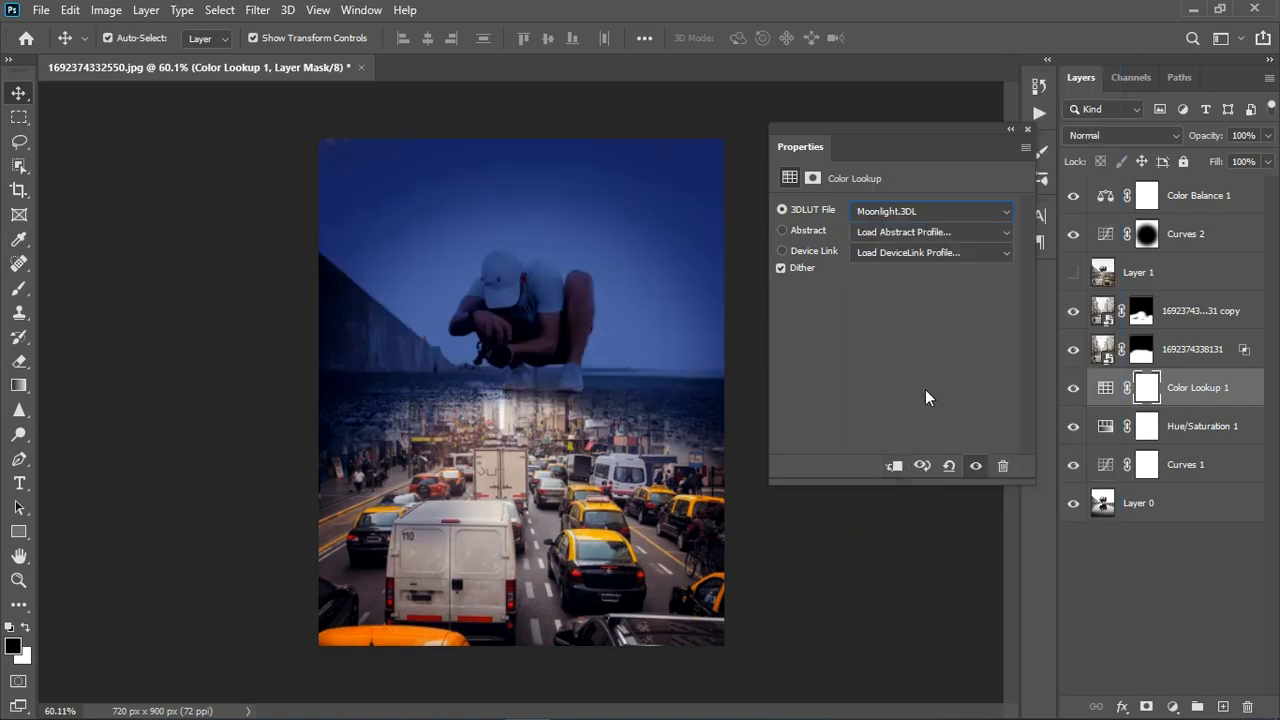
pyautogui.scroll(-2, 906, 213)
pyautogui.scroll(-1, 903, 212)
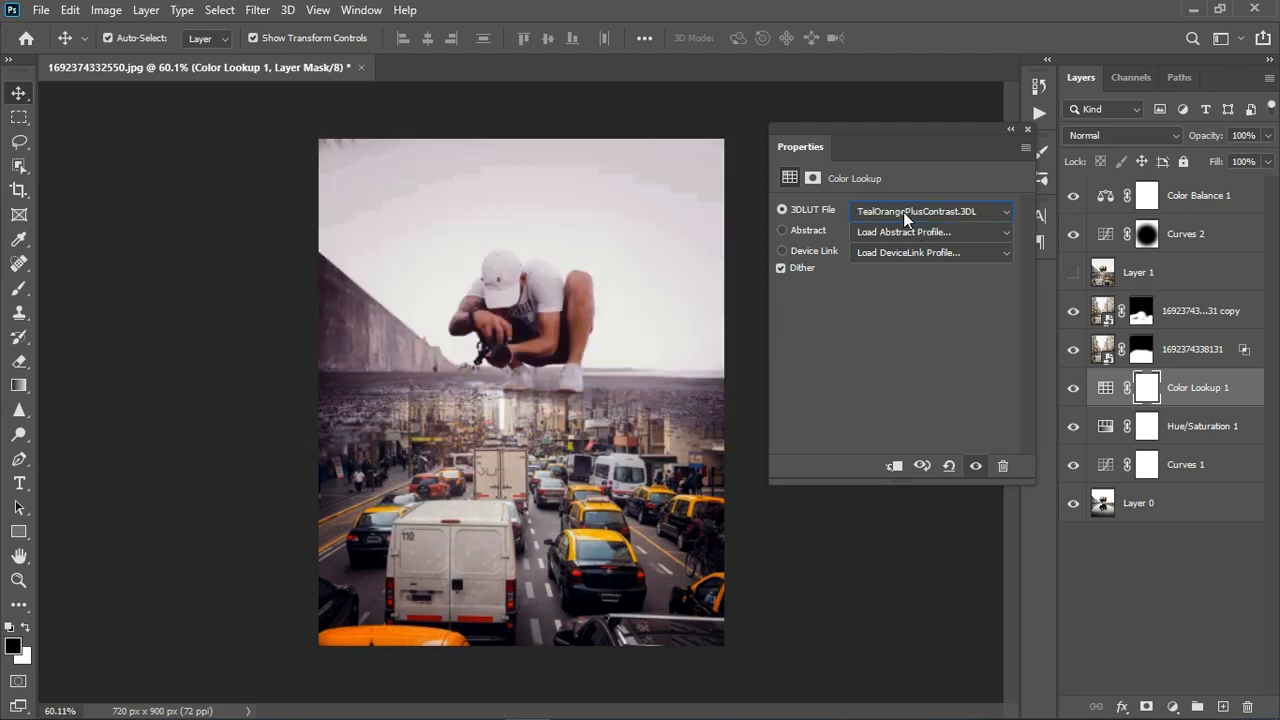
pyautogui.scroll(-1, 903, 212)
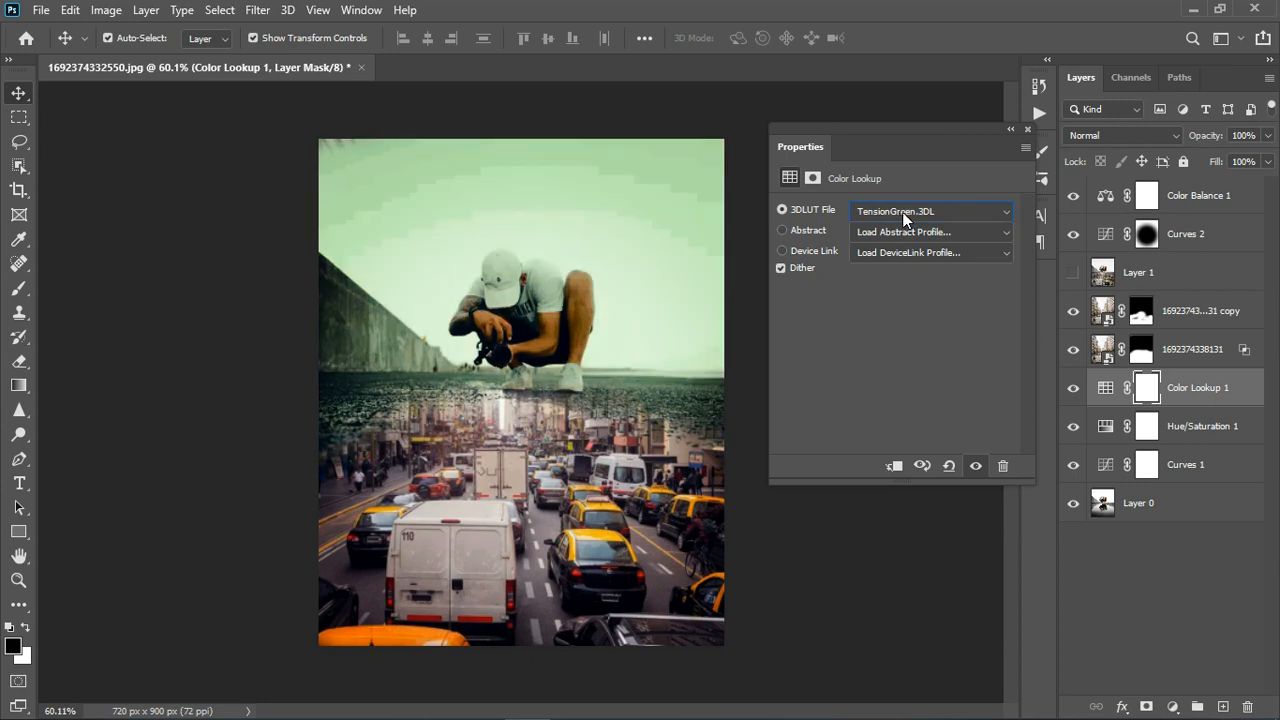
pyautogui.scroll(5, 903, 214)
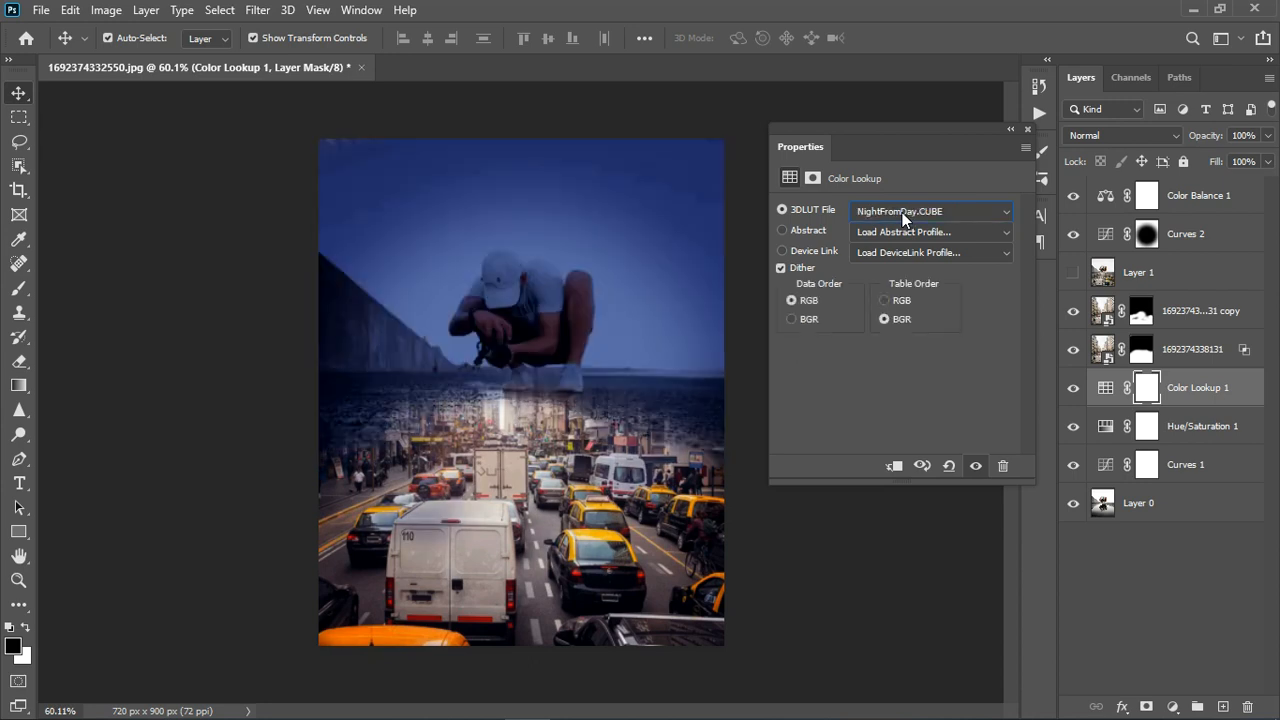
pyautogui.scroll(2, 903, 214)
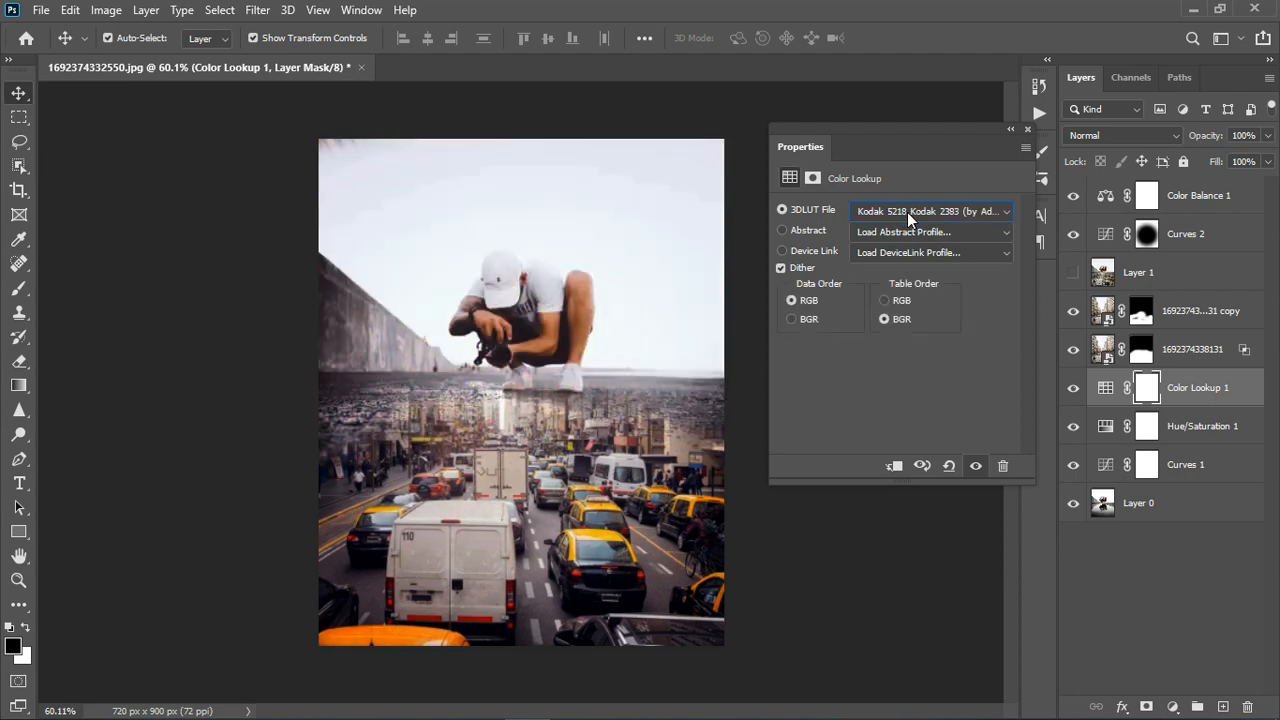
pyautogui.scroll(3, 908, 212)
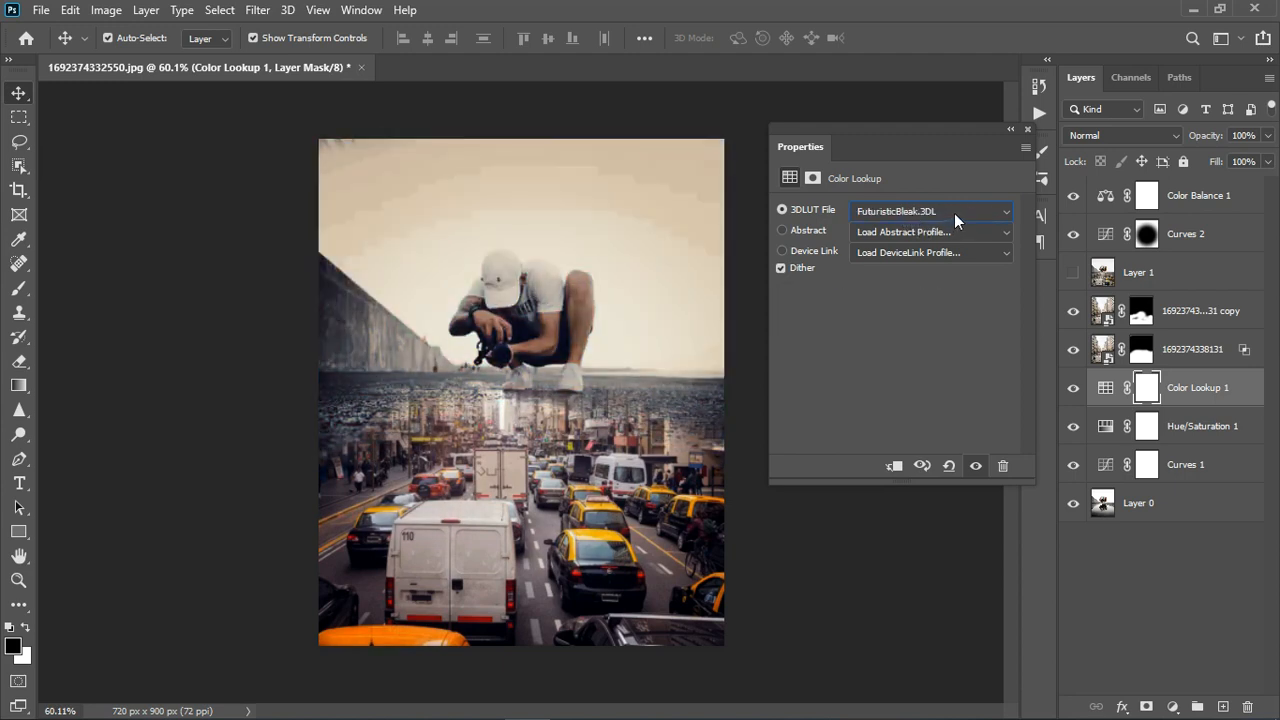
pyautogui.click(1027, 129)
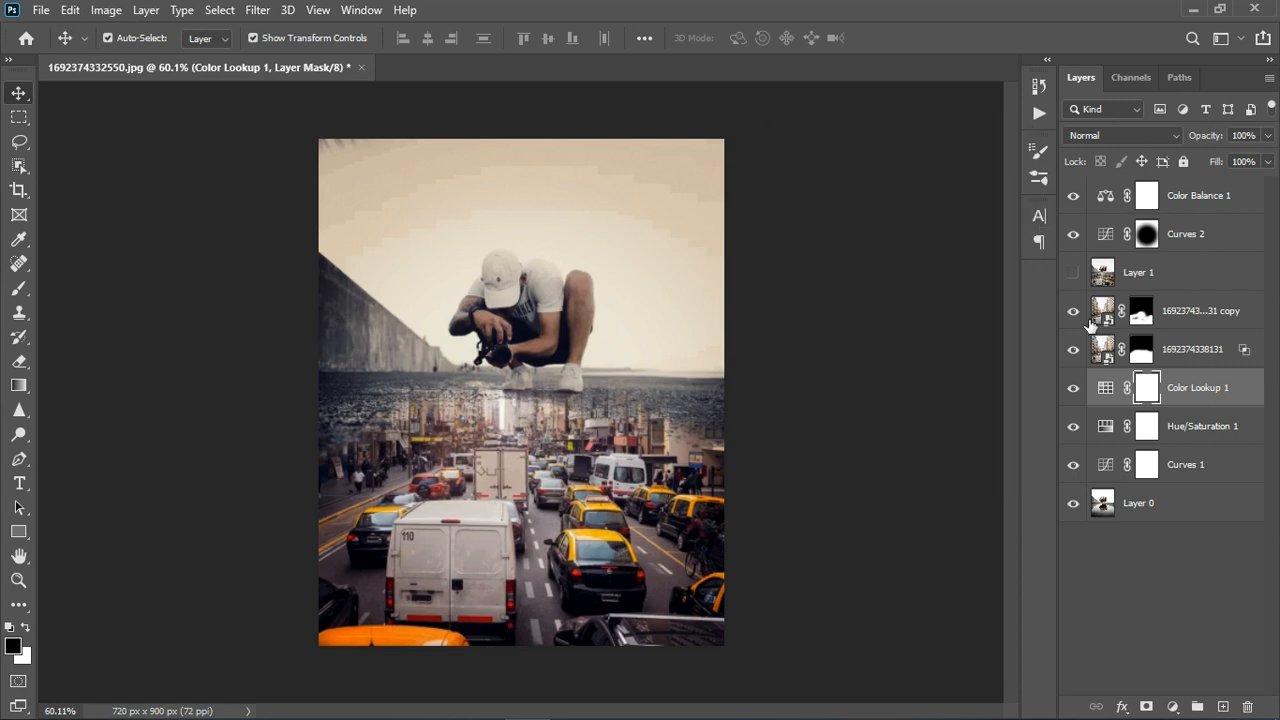
pyautogui.click(1078, 390)
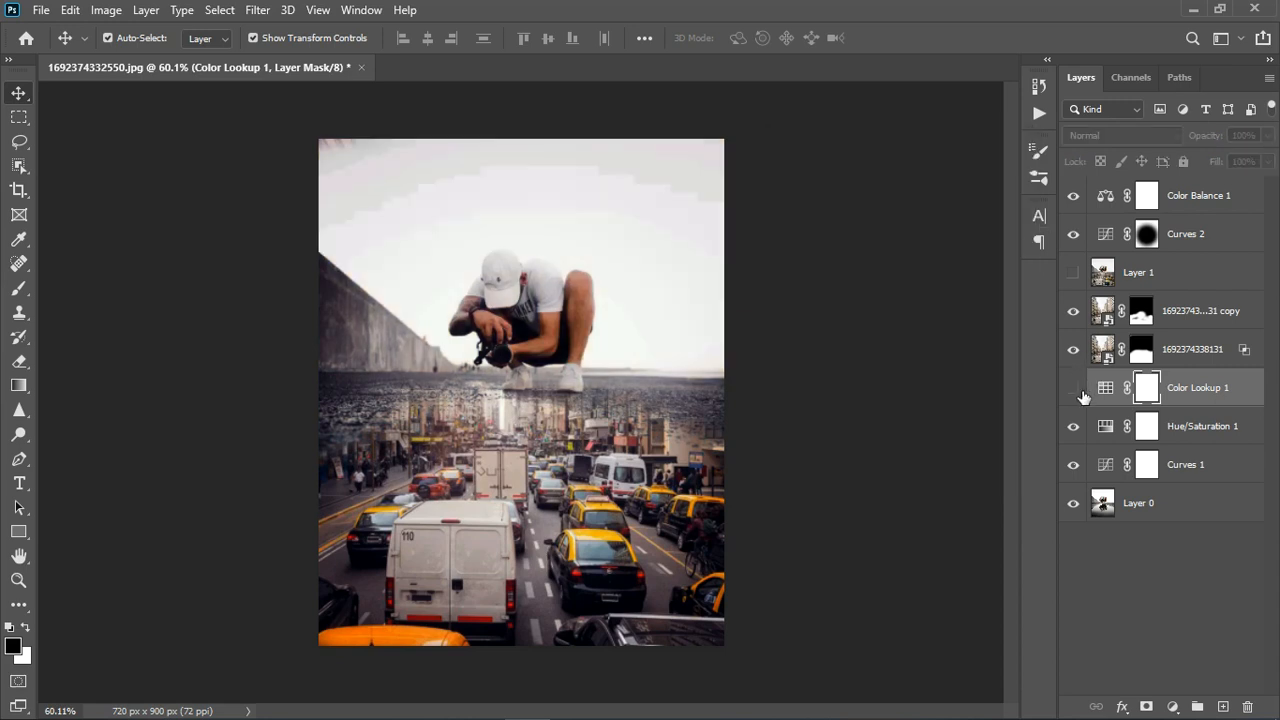
# Step: Add a Vibrance adjustment above the Color Balance layer with vibrance +33, and make Layer 1 visible again
pyautogui.click(1230, 206)
pyautogui.click(1175, 706)
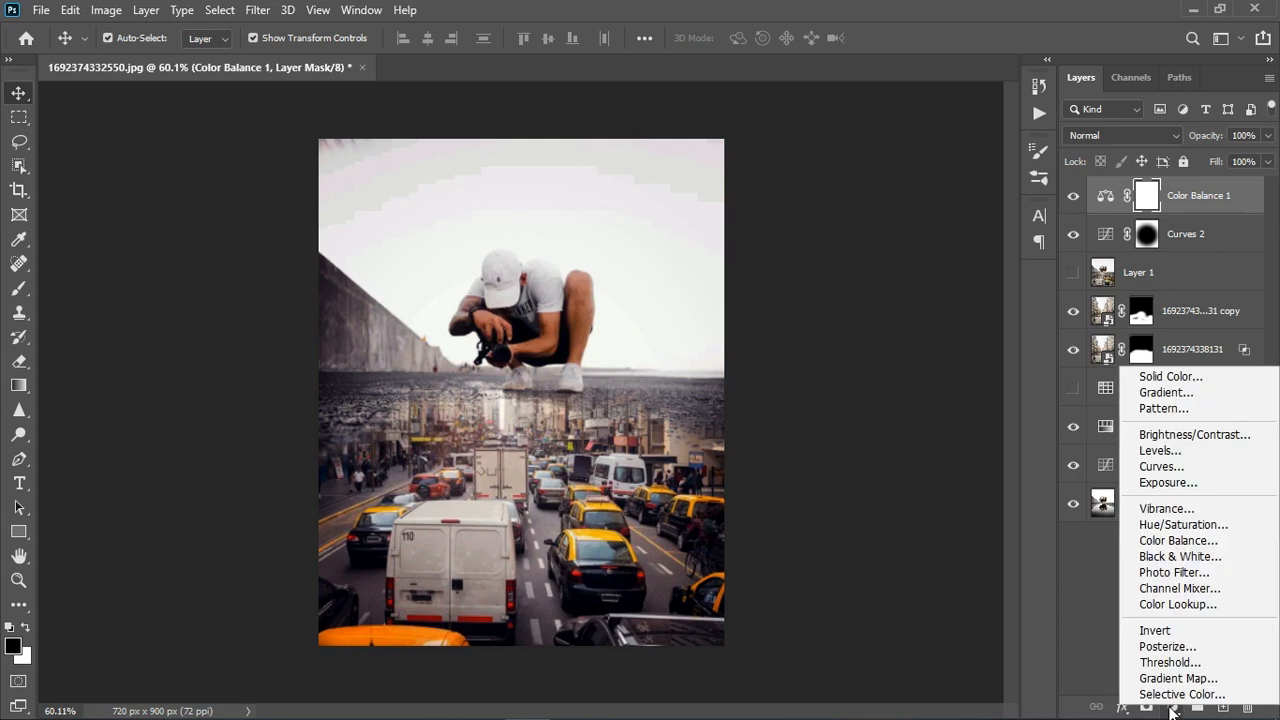
pyautogui.click(1165, 509)
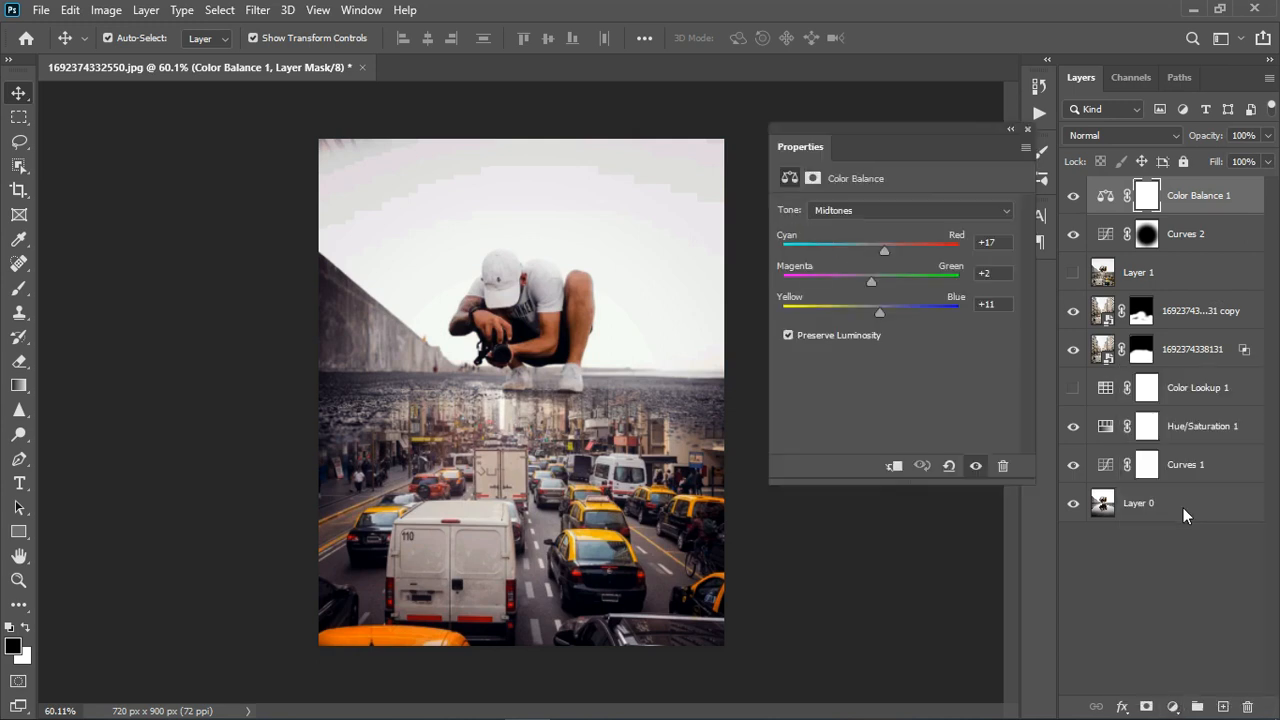
pyautogui.moveTo(901, 227); pyautogui.dragTo(936, 229)
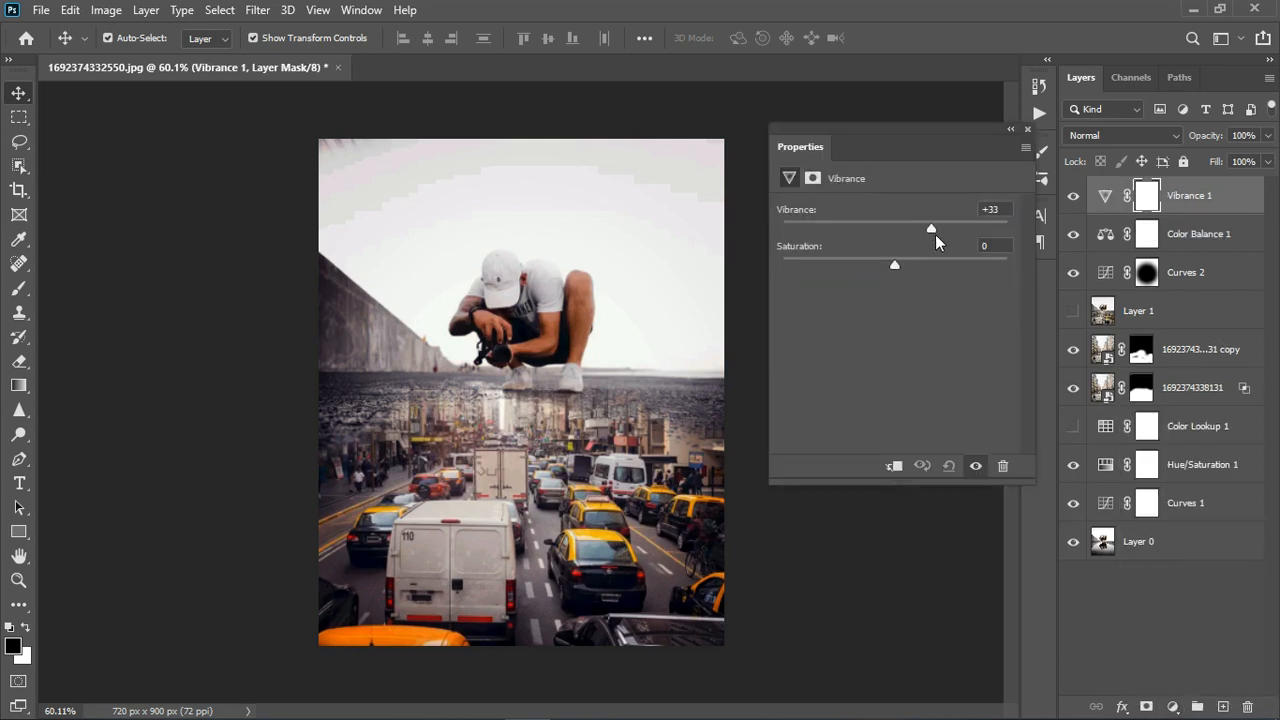
pyautogui.click(1078, 315)
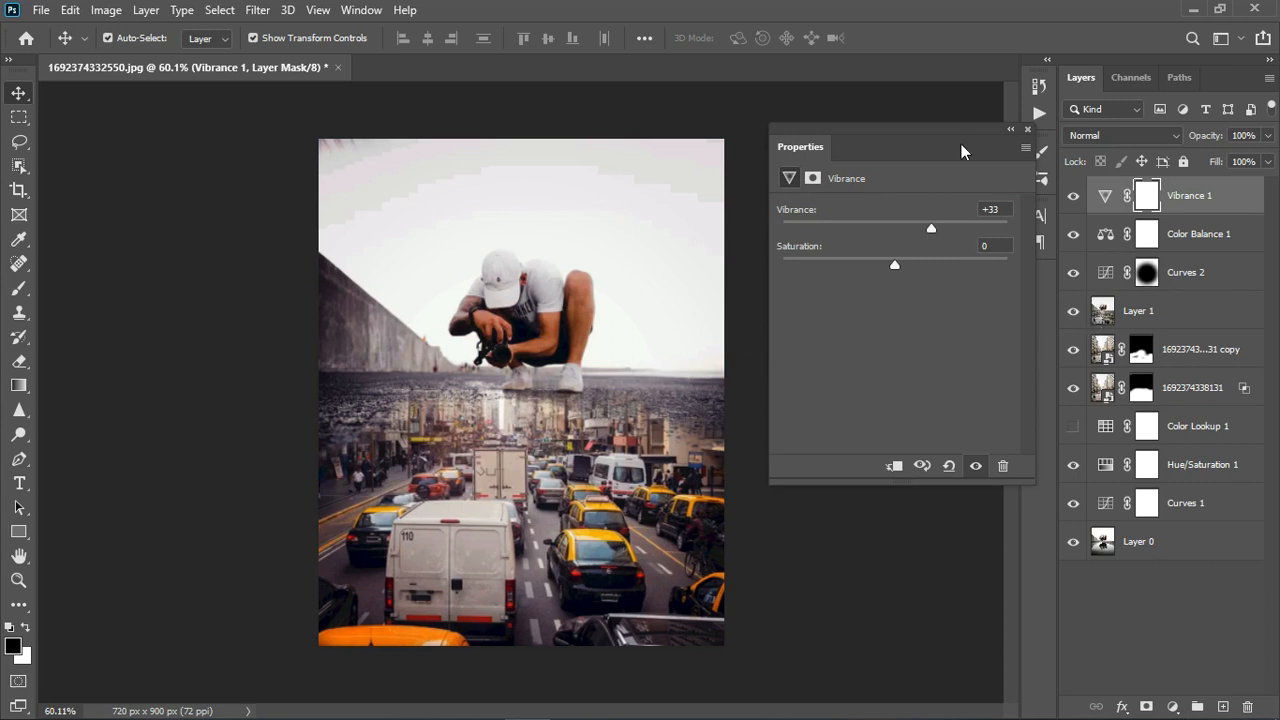
pyautogui.click(1027, 129)
pyautogui.scroll(-1, 580, 315)
pyautogui.scroll(-1, 524, 485)
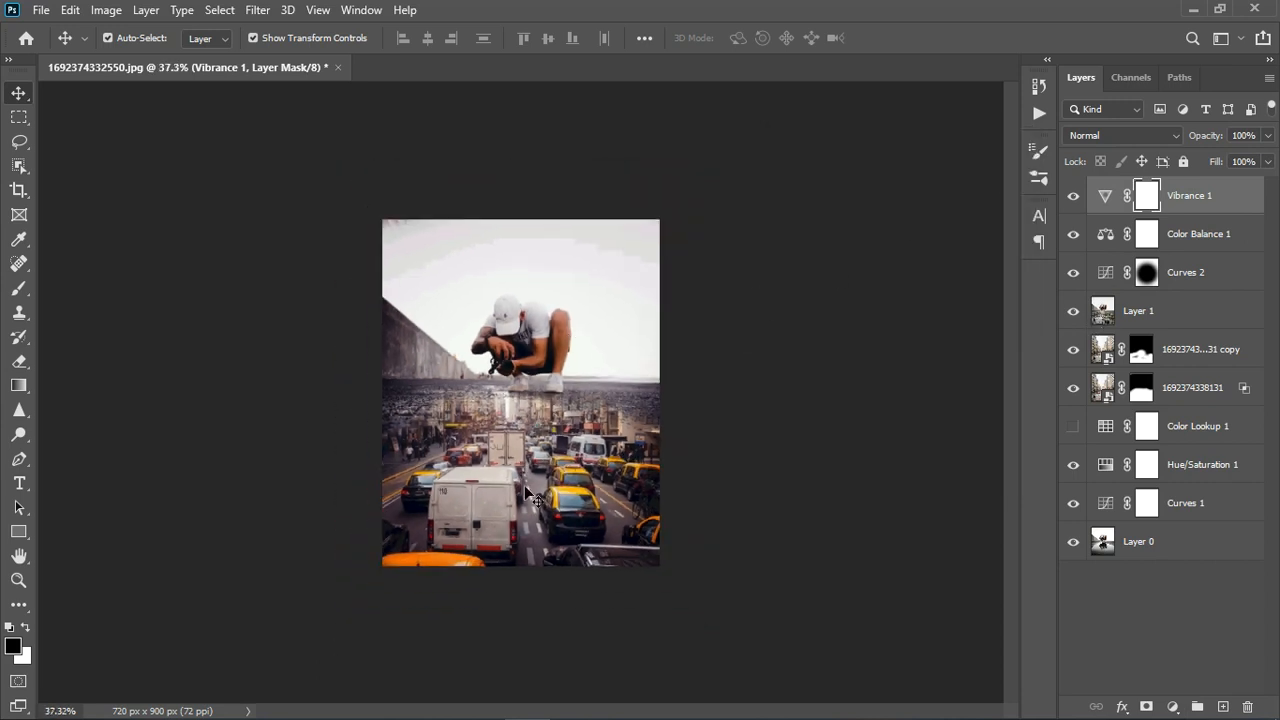
pyautogui.scroll(2, 505, 605)
pyautogui.scroll(1, 505, 605)
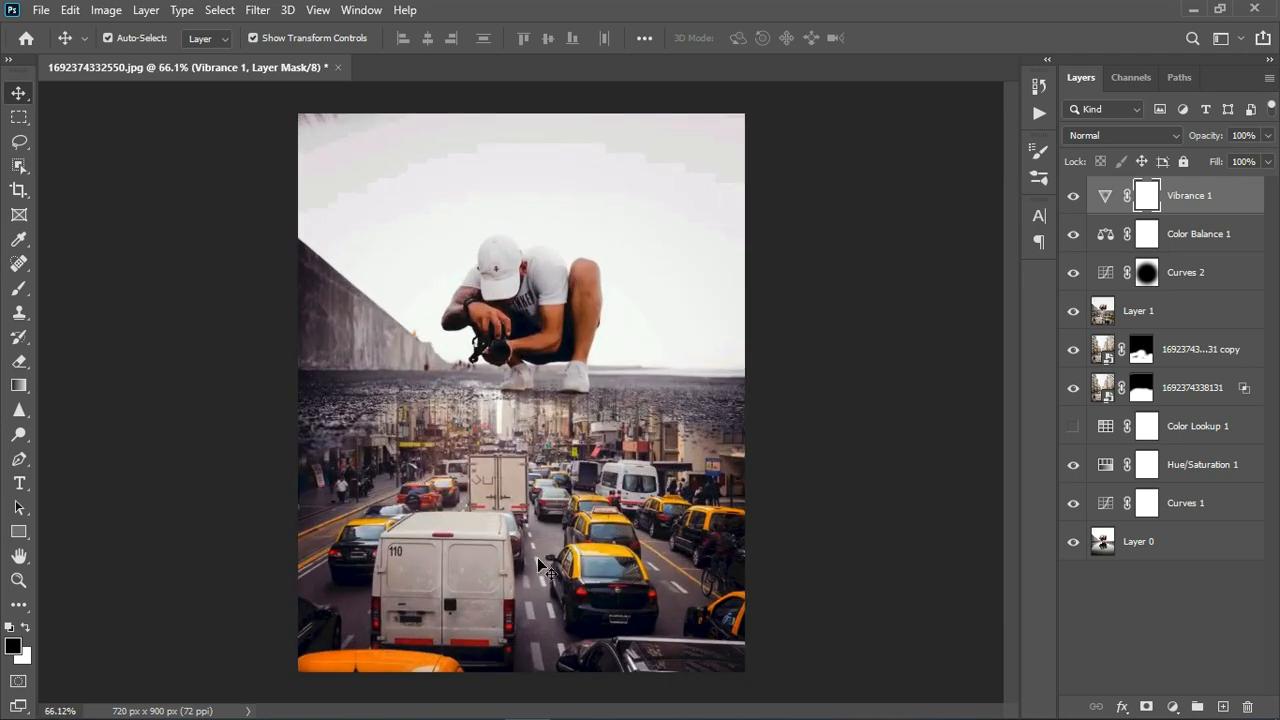
pyautogui.scroll(-2, 588, 540)
pyautogui.scroll(1, 590, 535)
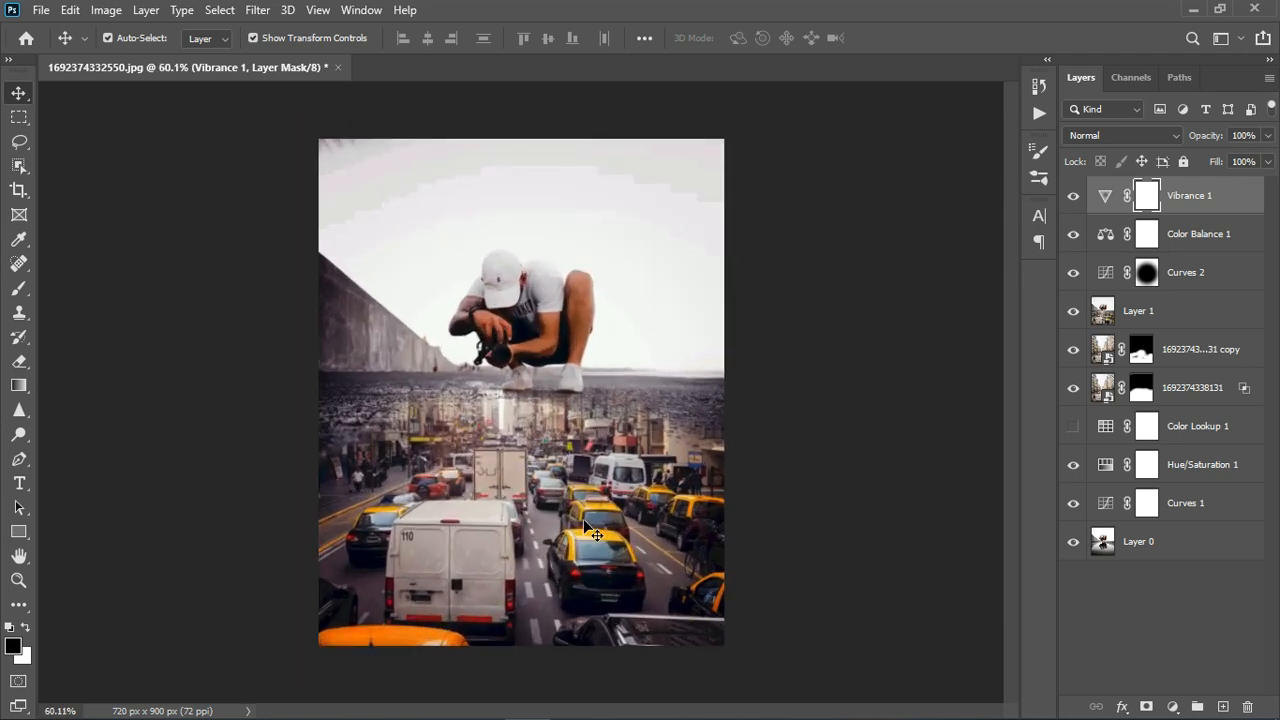